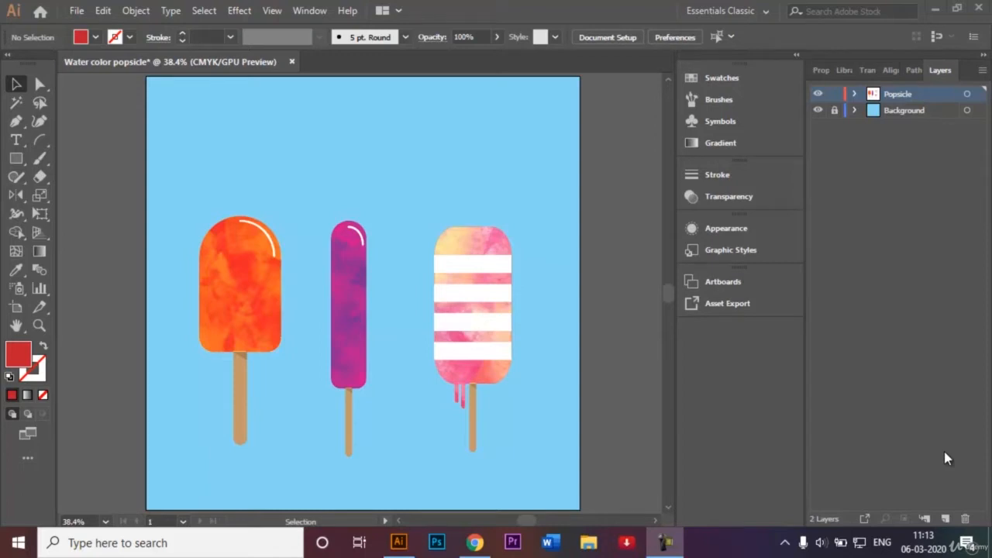
- Create a new 1000 x 1000 px document named "Water colour popsicle" with pixels as the unit
{"action": "left_click", "coordinate": [75, 12]}
{"action": "left_click", "coordinate": [98, 28]}
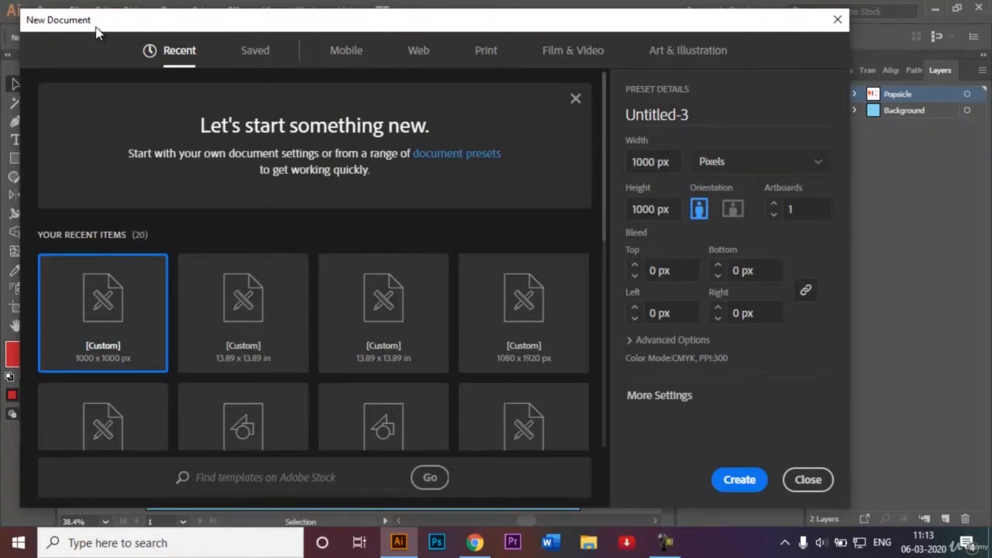
{"action": "left_click", "coordinate": [692, 104]}
{"action": "key", "text": "BackSpace"}
{"action": "type", "text": "Water c"}
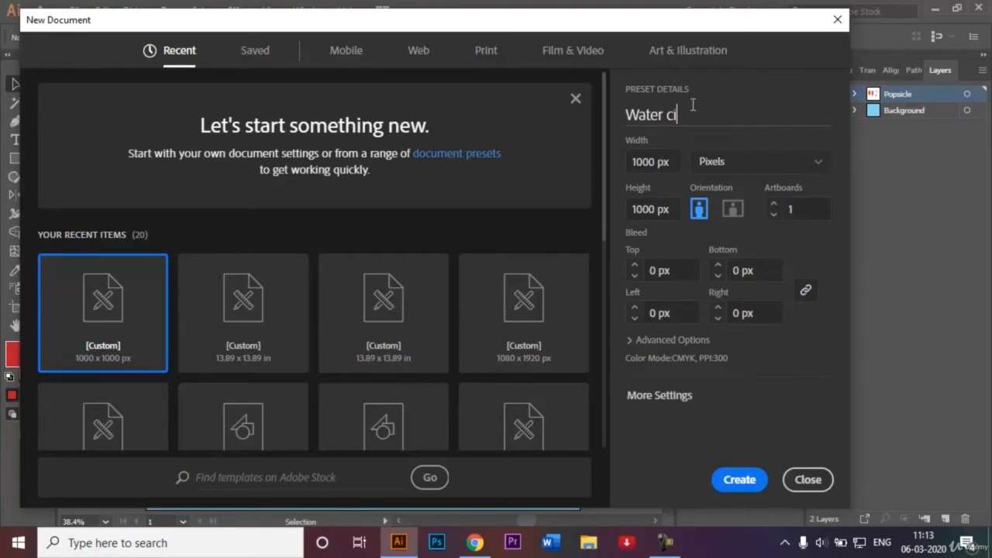
{"action": "type", "text": "olour popsicle"}
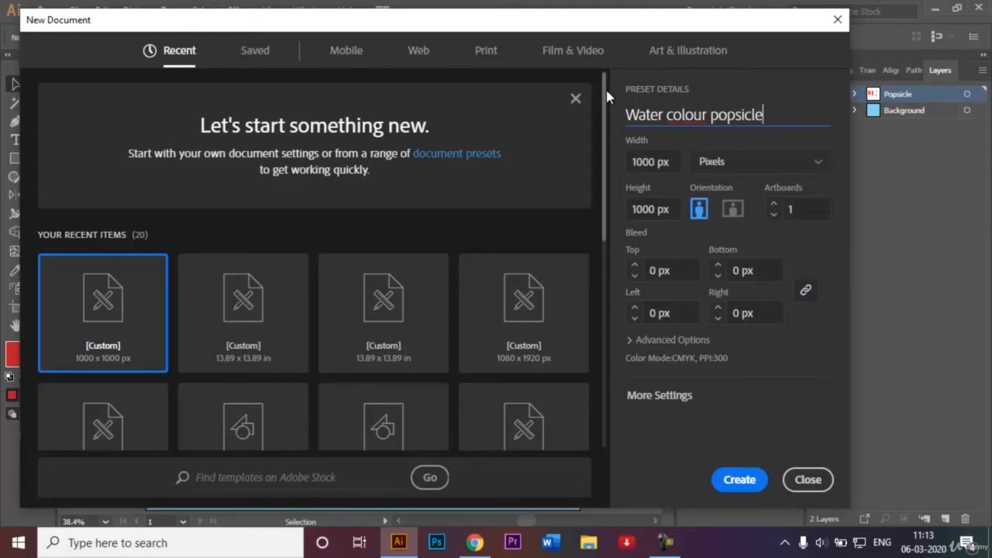
{"action": "left_click_drag", "start_coordinate": [606, 97], "coordinate": [608, 207]}
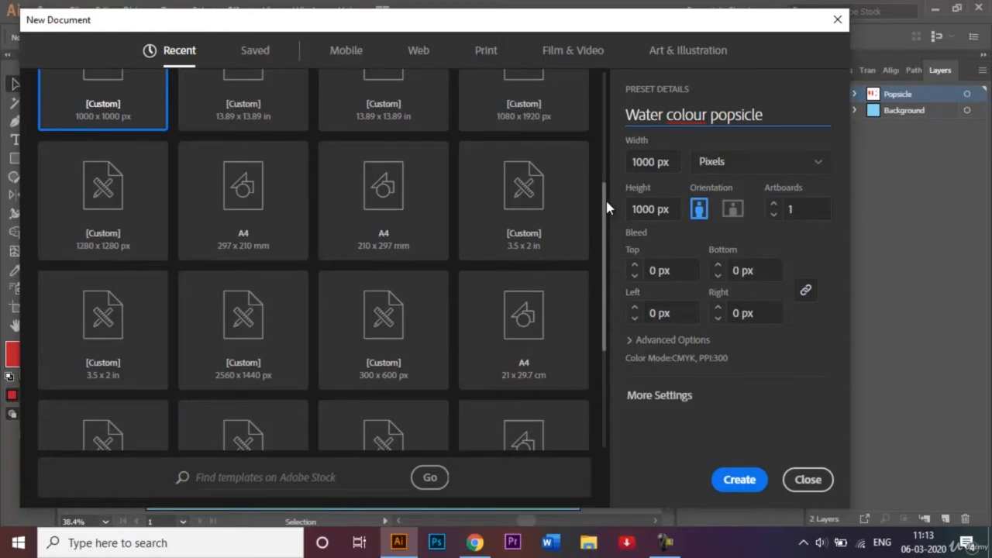
{"action": "left_click_drag", "start_coordinate": [606, 207], "coordinate": [606, 92]}
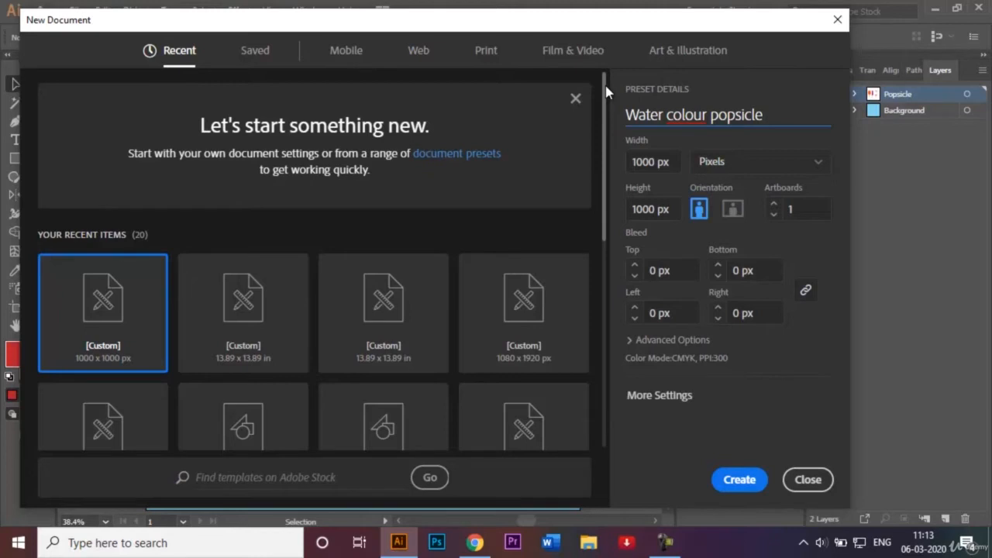
{"action": "left_click", "coordinate": [786, 163]}
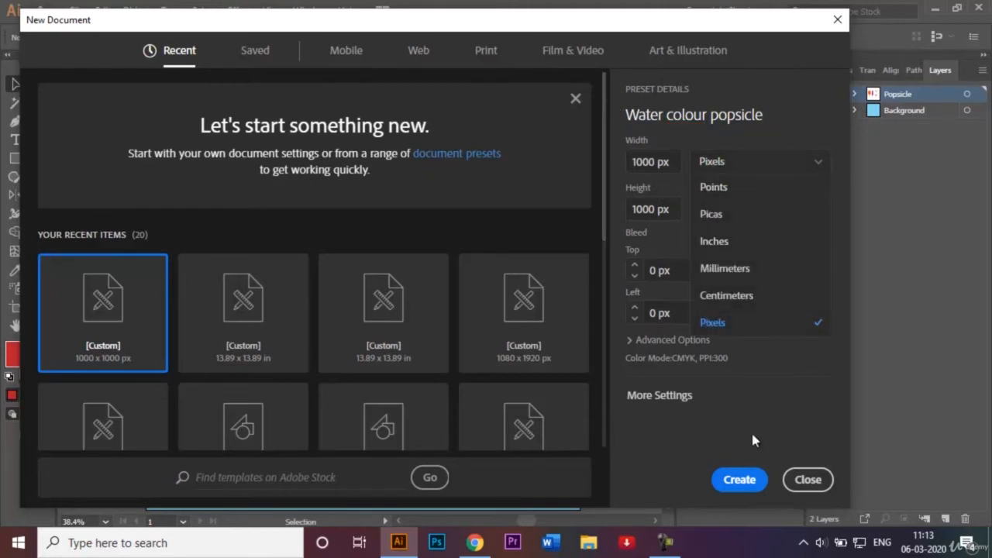
{"action": "left_click", "coordinate": [739, 479]}
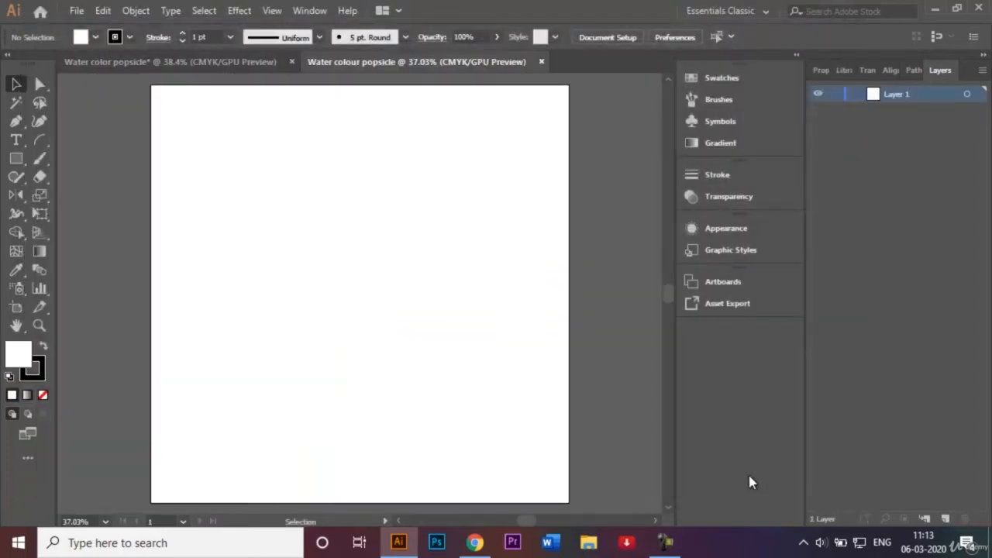
{"action": "key", "text": "ctrl+0"}
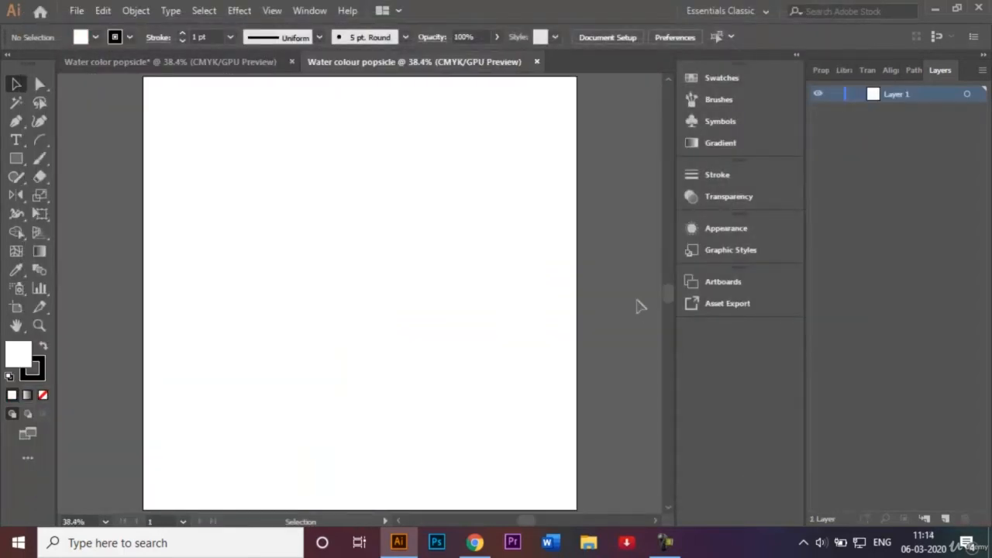
- Check the finished popsicle artwork for reference and rename the new document's only layer to Background
{"action": "left_click", "coordinate": [272, 66]}
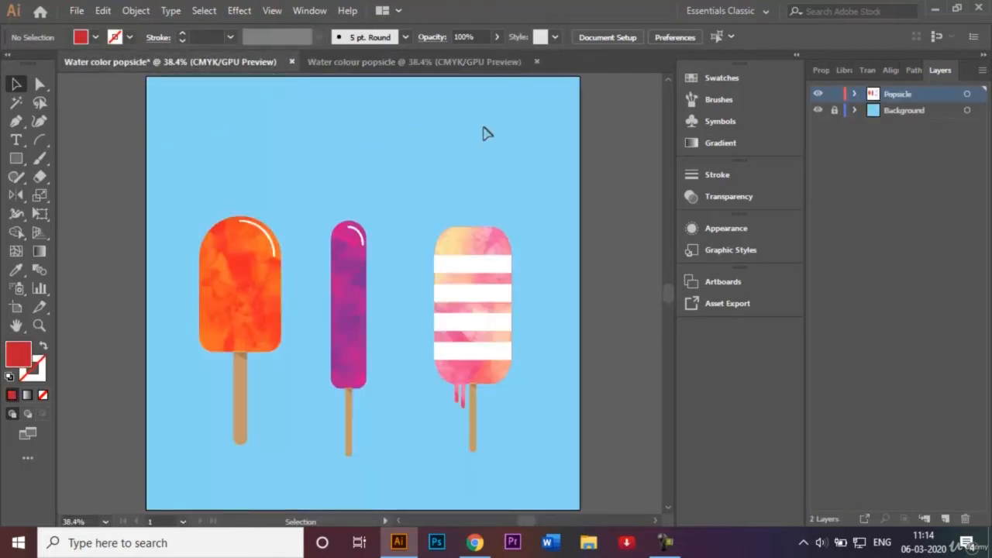
{"action": "left_click", "coordinate": [406, 61]}
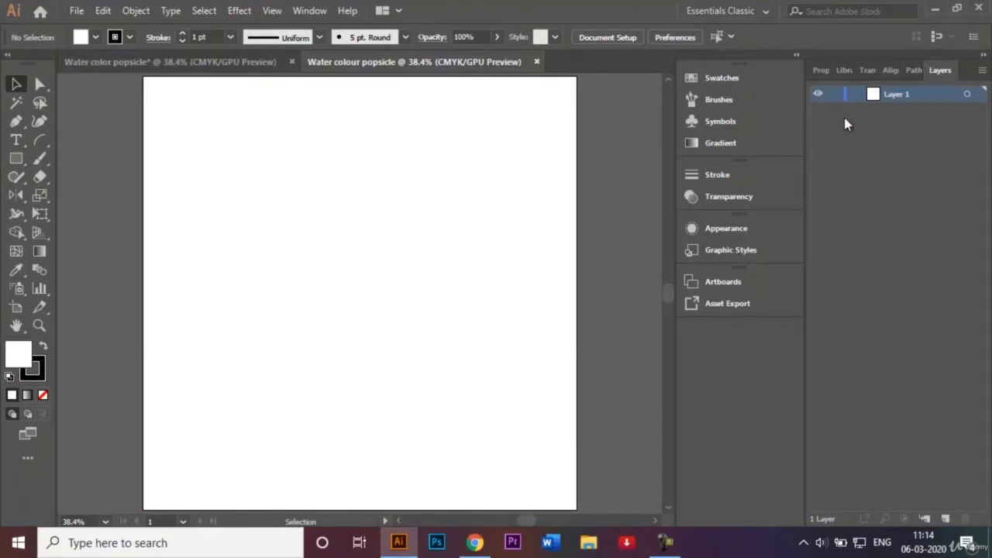
{"action": "double_click", "coordinate": [897, 93]}
{"action": "key", "text": "BackSpace"}
{"action": "type", "text": "sackground"}
{"action": "key", "text": "Return"}
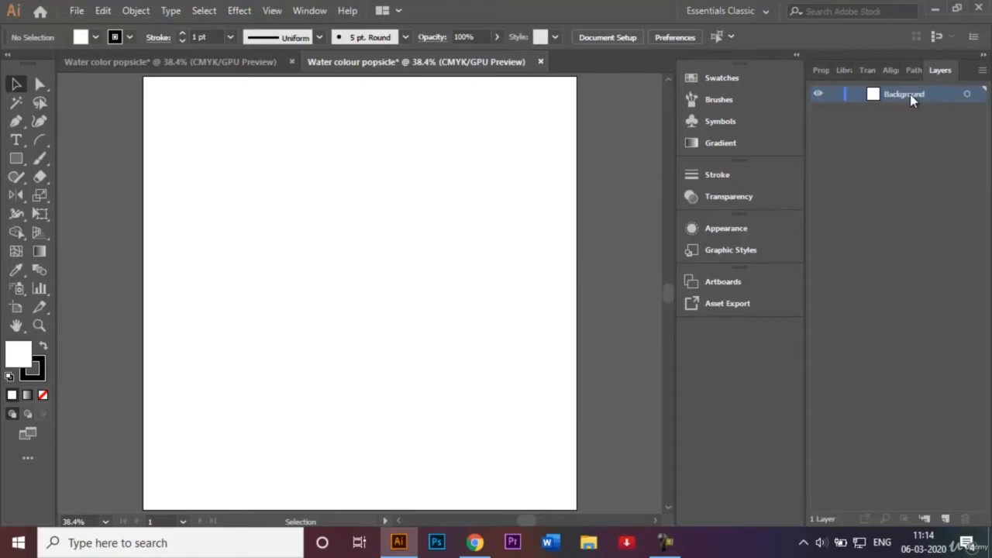
- Set up the Rectangle tool with no stroke and a light blue fill, hex 7be0ff
{"action": "left_click", "coordinate": [19, 161]}
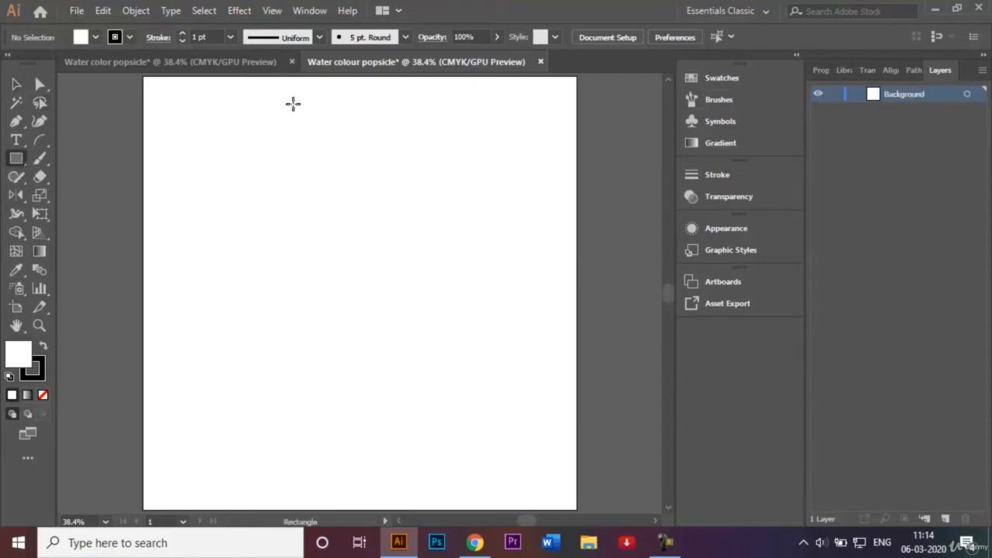
{"action": "left_click", "coordinate": [129, 38]}
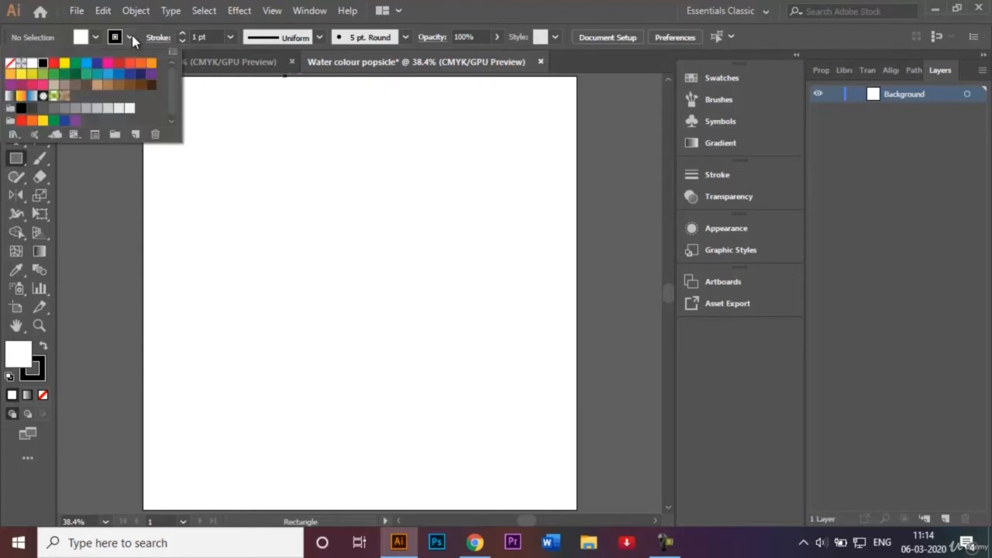
{"action": "left_click", "coordinate": [10, 63]}
{"action": "left_click", "coordinate": [150, 177]}
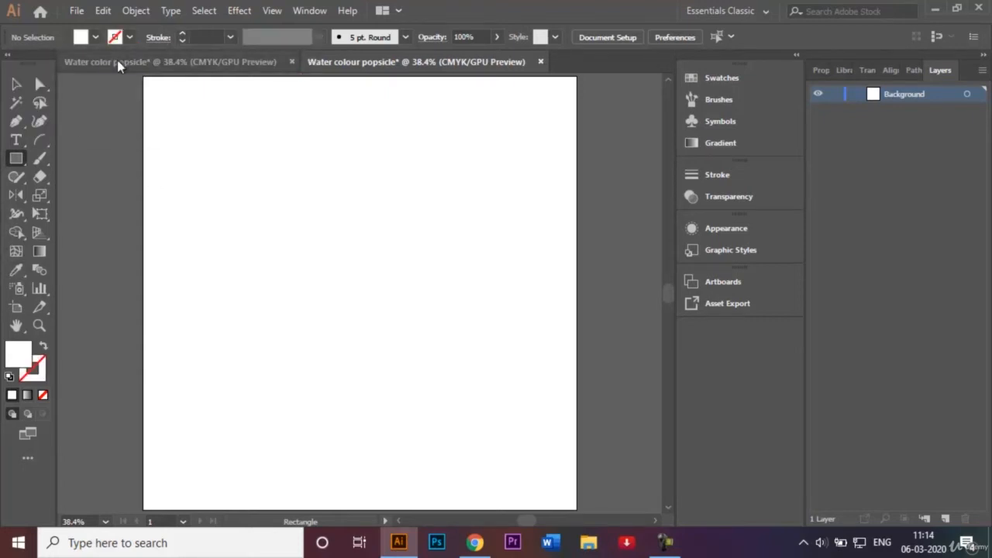
{"action": "left_click", "coordinate": [95, 37]}
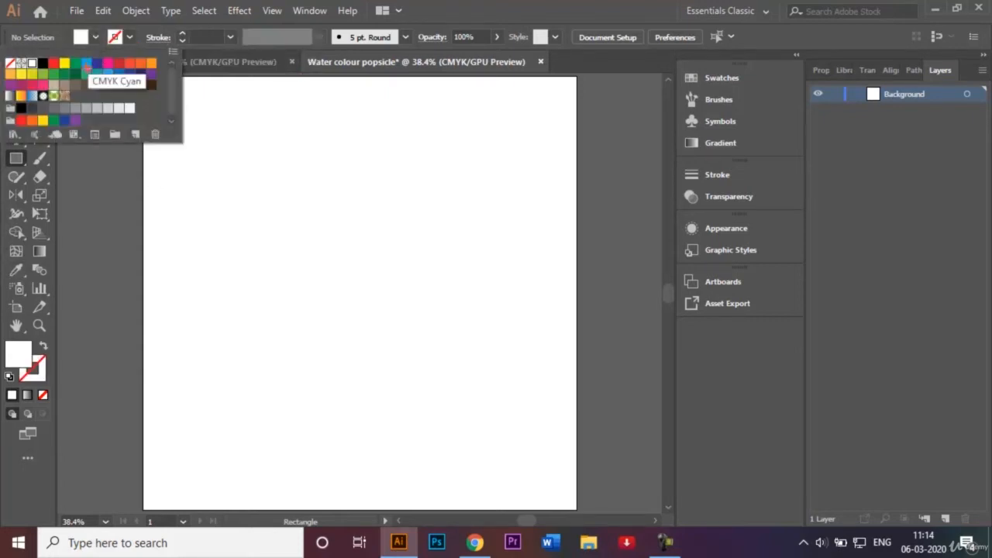
{"action": "left_click", "coordinate": [86, 65]}
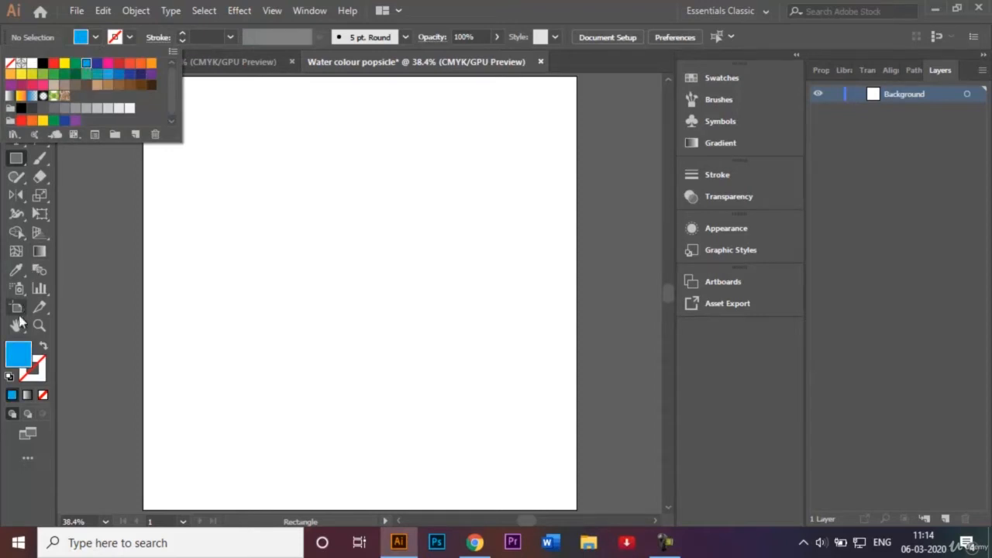
{"action": "left_click", "coordinate": [15, 358]}
{"action": "double_click", "coordinate": [15, 359]}
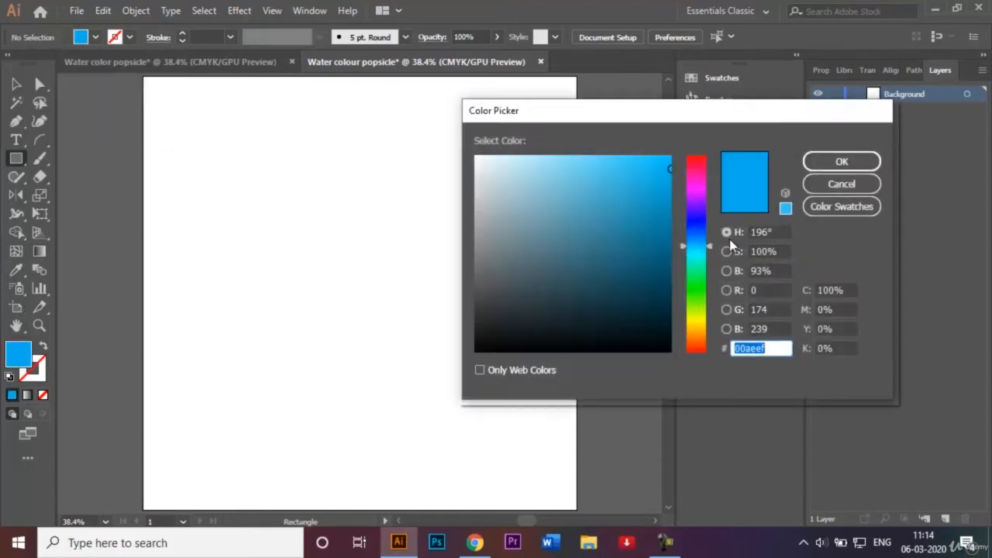
{"action": "left_click_drag", "start_coordinate": [667, 168], "coordinate": [577, 152]}
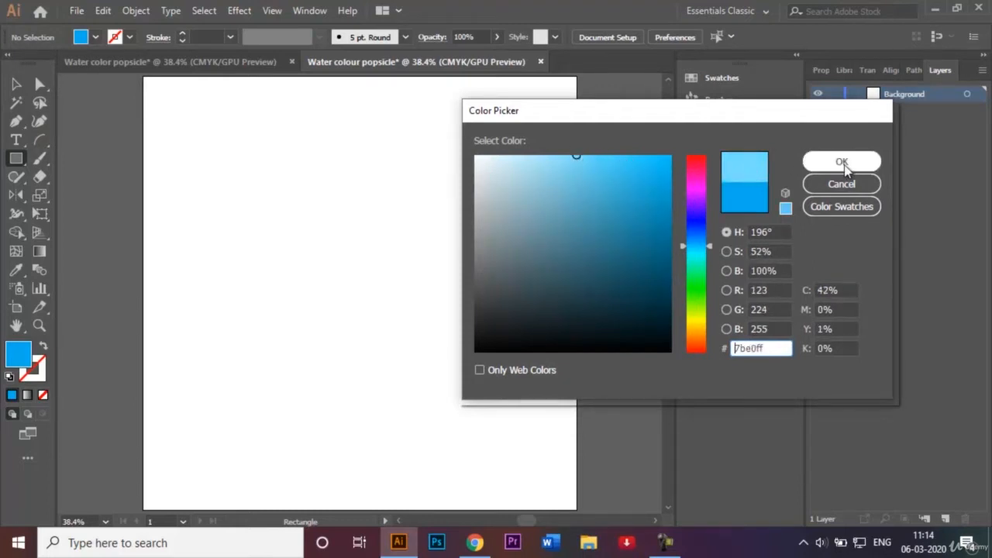
{"action": "left_click", "coordinate": [841, 163]}
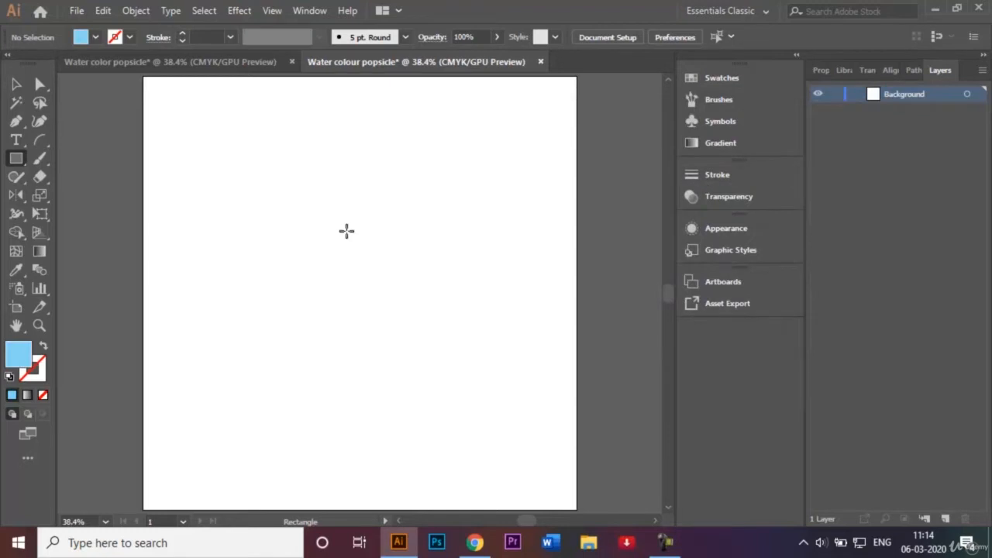
- Create a 1000 x 1000 px rectangle and move it so it exactly covers the artboard
{"action": "left_click", "coordinate": [347, 233]}
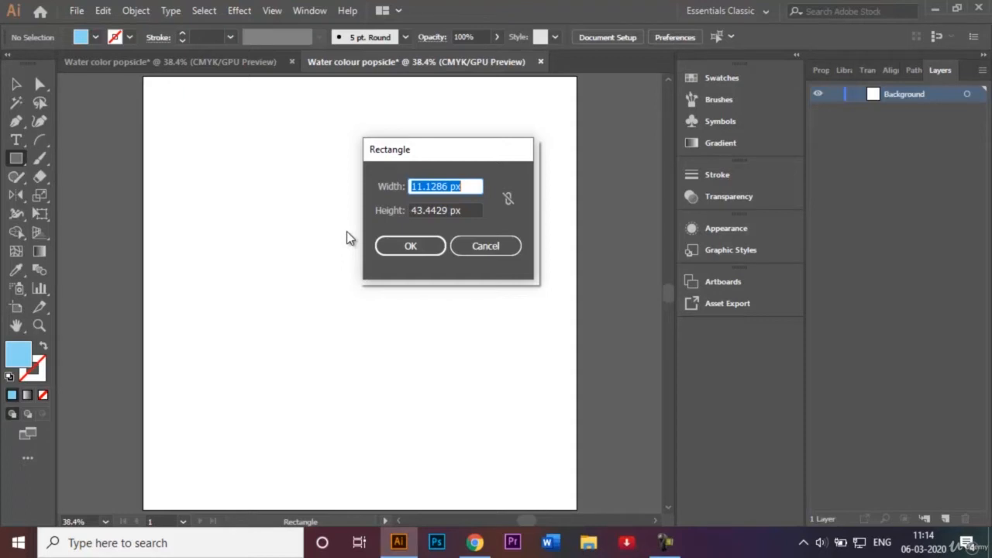
{"action": "key", "text": "BackSpace"}
{"action": "type", "text": "1000"}
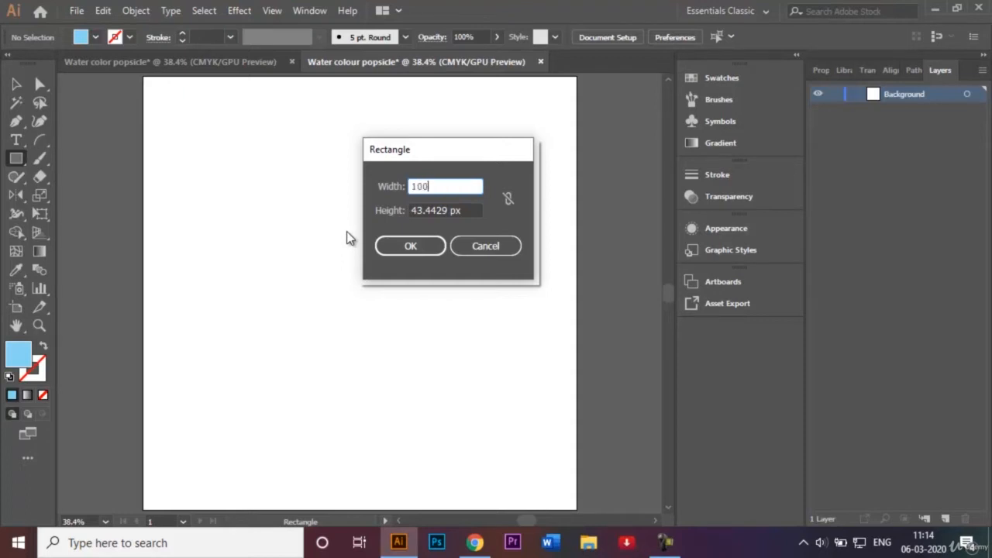
{"action": "left_click", "coordinate": [446, 209]}
{"action": "key", "text": "BackSpace"}
{"action": "type", "text": "1000"}
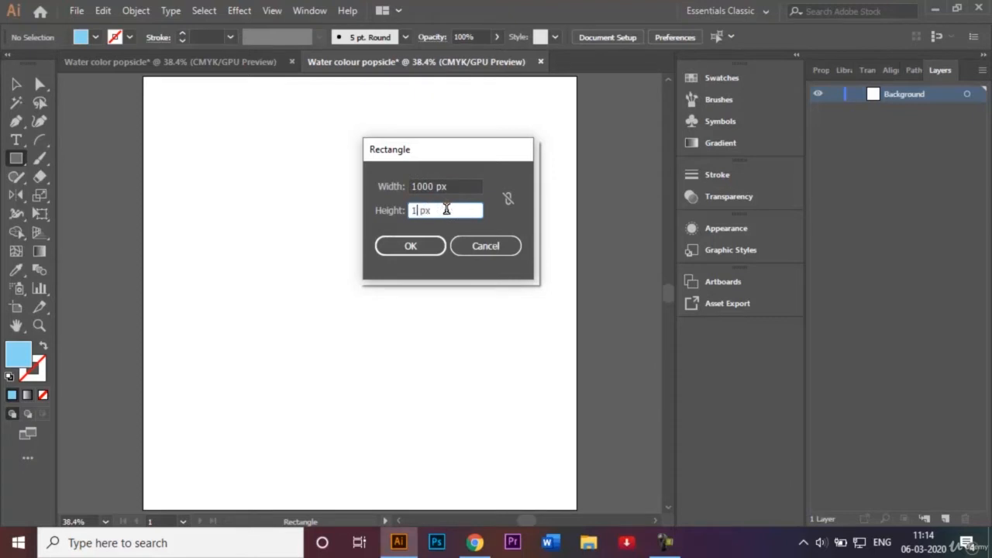
{"action": "key", "text": "Return"}
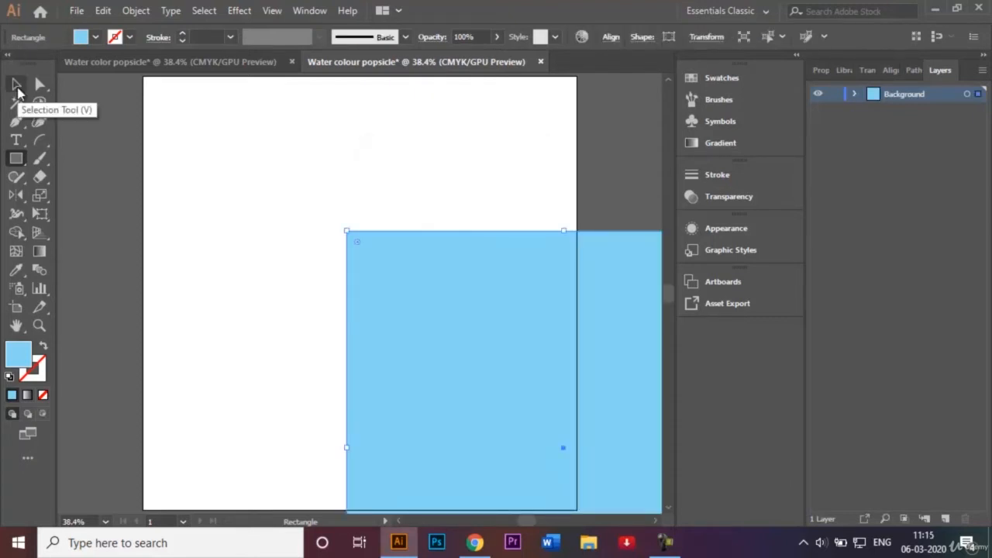
{"action": "left_click", "coordinate": [17, 90]}
{"action": "left_click_drag", "start_coordinate": [465, 350], "coordinate": [265, 201]}
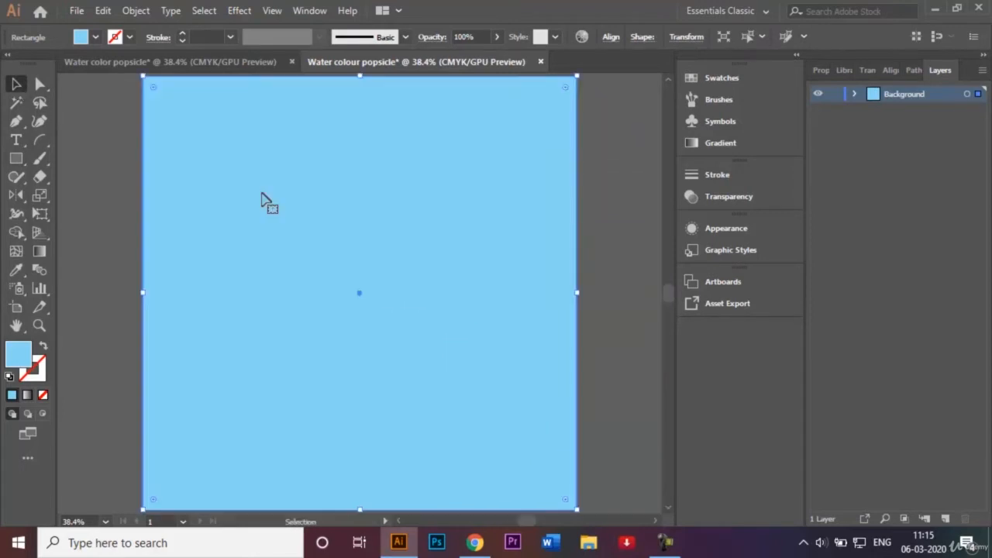
{"action": "left_click", "coordinate": [649, 172]}
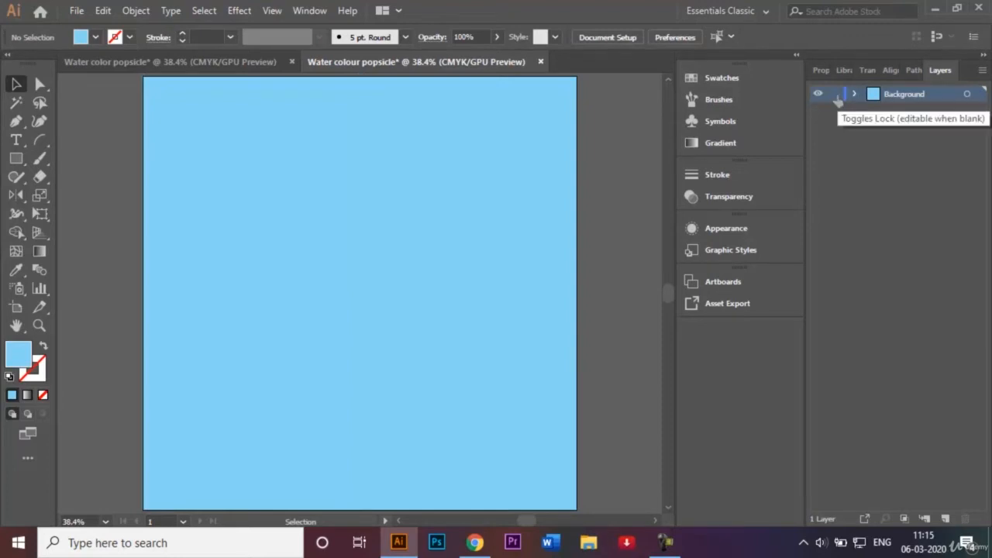
- Lock the Background layer, and add a new active layer named Popsicle above it
{"action": "left_click", "coordinate": [836, 99]}
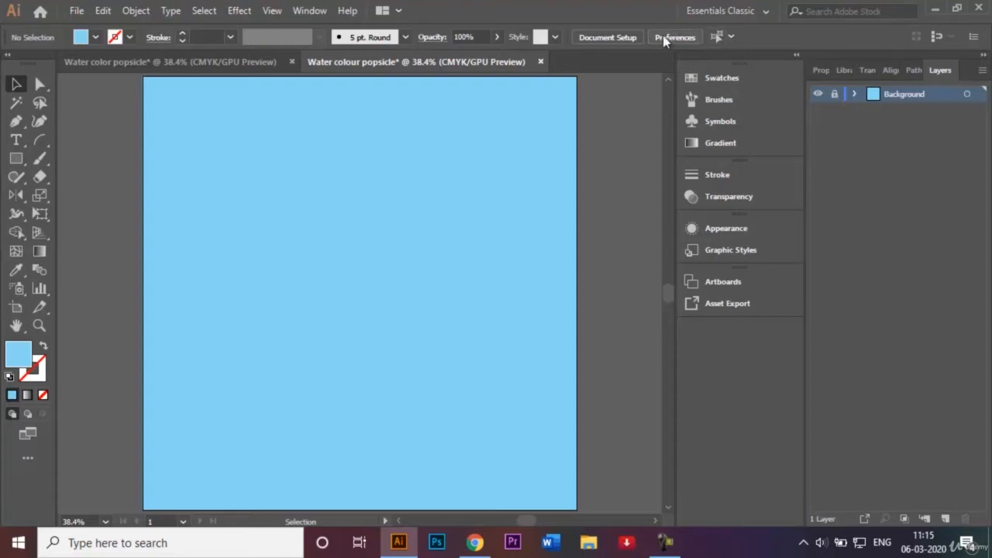
{"action": "left_click", "coordinate": [944, 517]}
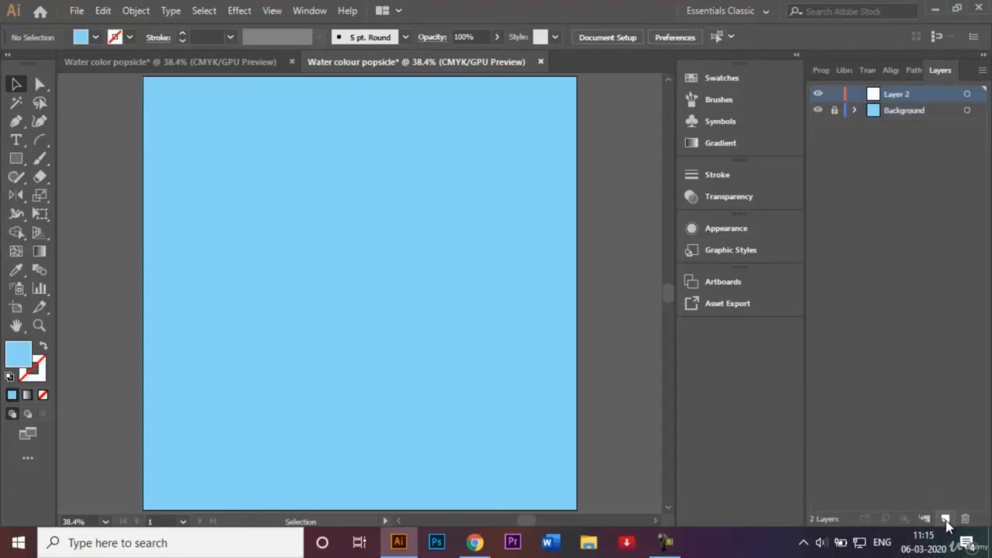
{"action": "double_click", "coordinate": [901, 94]}
{"action": "key", "text": "BackSpace"}
{"action": "type", "text": "Pops"}
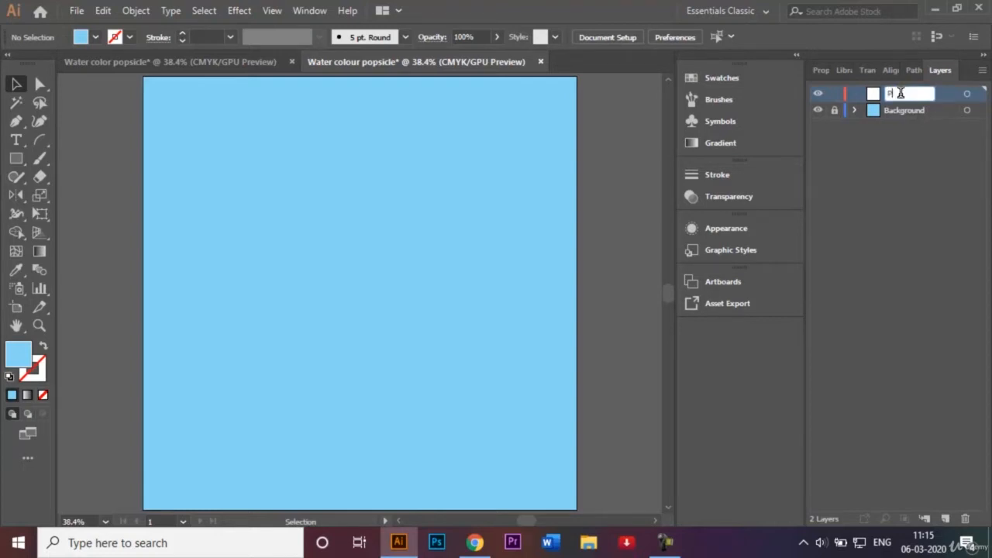
{"action": "type", "text": "icle"}
{"action": "key", "text": "Return"}
{"action": "left_click", "coordinate": [936, 175]}
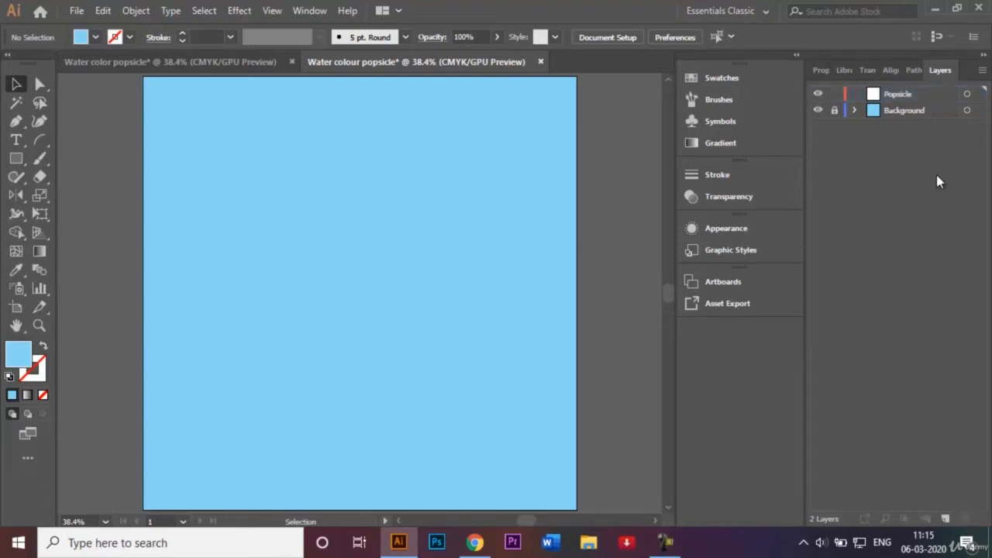
{"action": "left_click", "coordinate": [916, 93]}
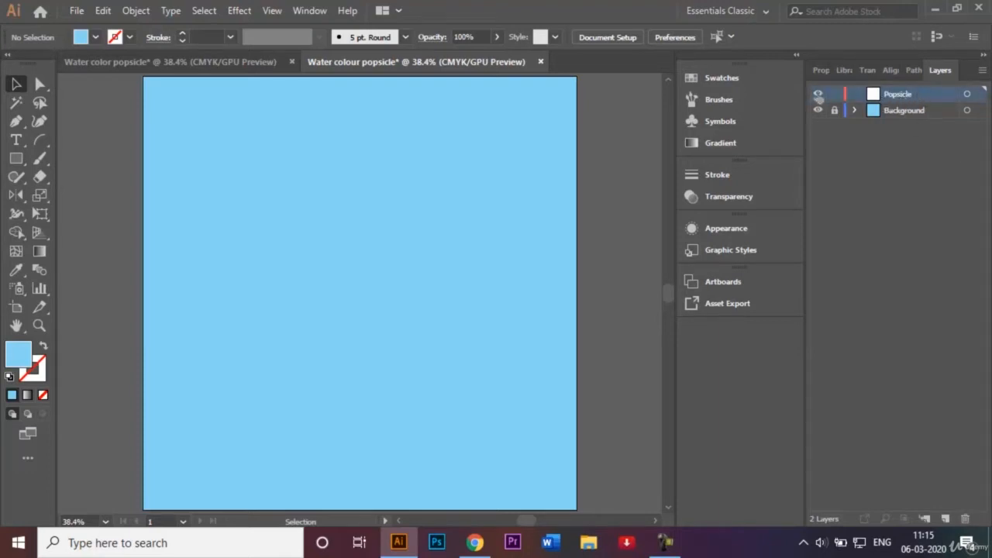
- Check the finished popsicle artwork, then draw an upright rectangle filled with orange C=0 M=80 Y=95 K=0 in the left half of the new document's artboard
{"action": "left_click", "coordinate": [207, 59]}
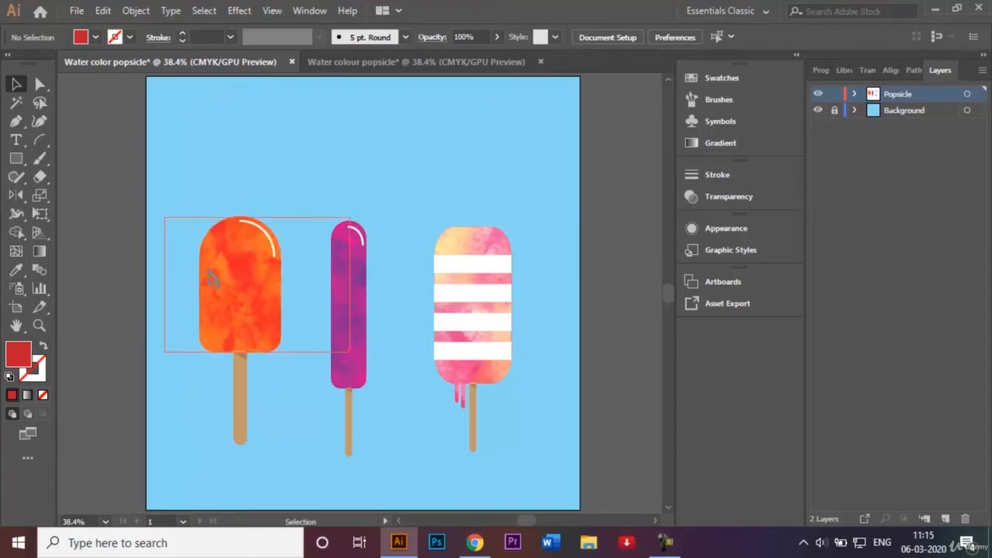
{"action": "left_click", "coordinate": [450, 61]}
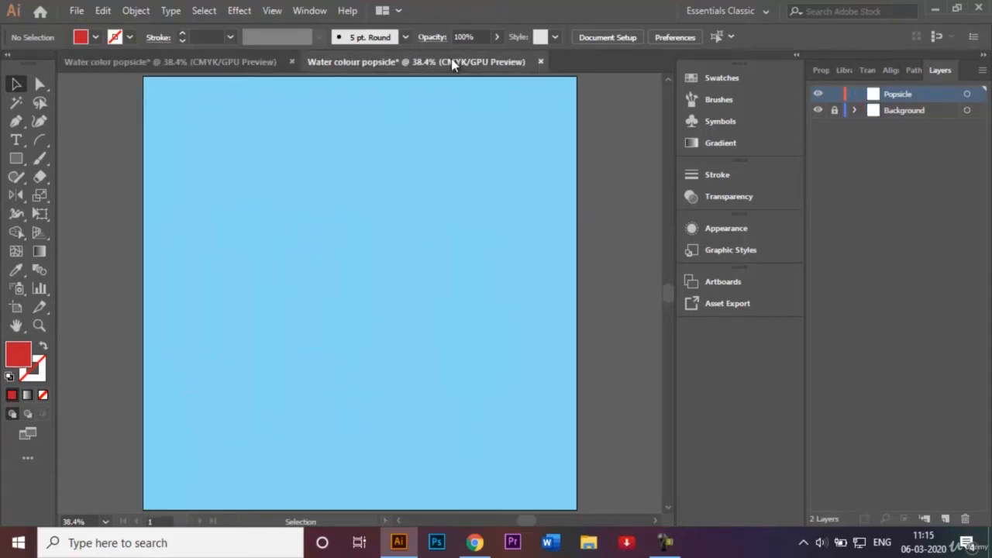
{"action": "left_click", "coordinate": [17, 160]}
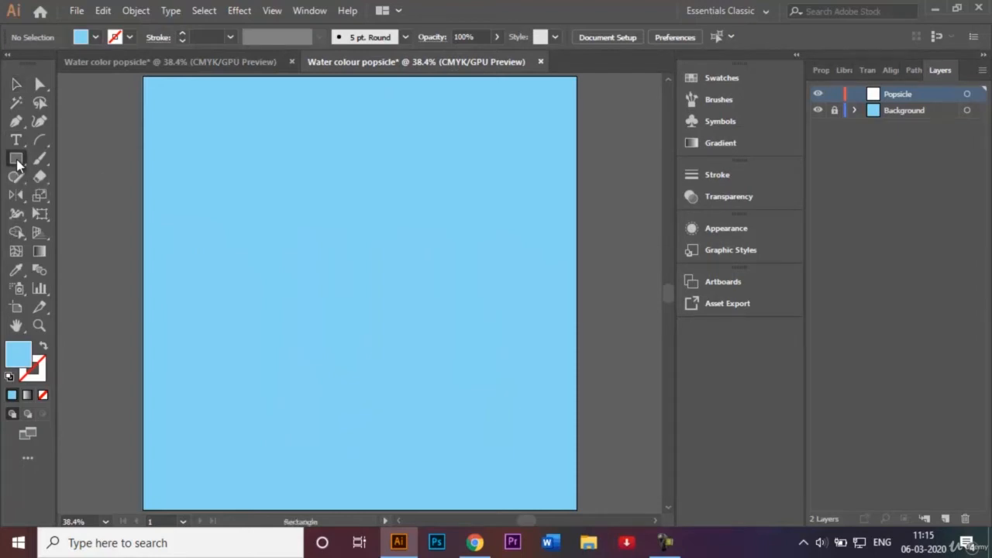
{"action": "left_click", "coordinate": [94, 37]}
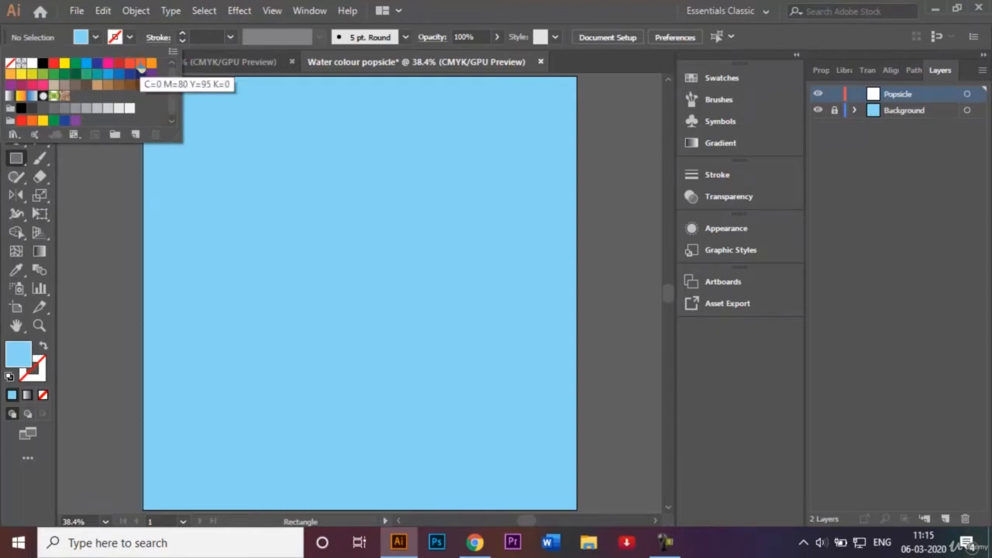
{"action": "left_click", "coordinate": [140, 65]}
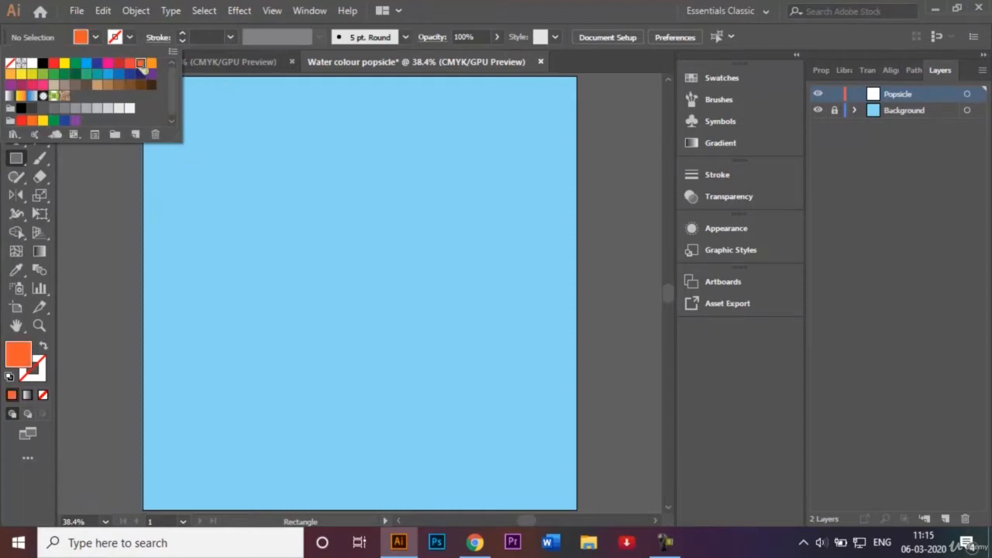
{"action": "left_click", "coordinate": [192, 187]}
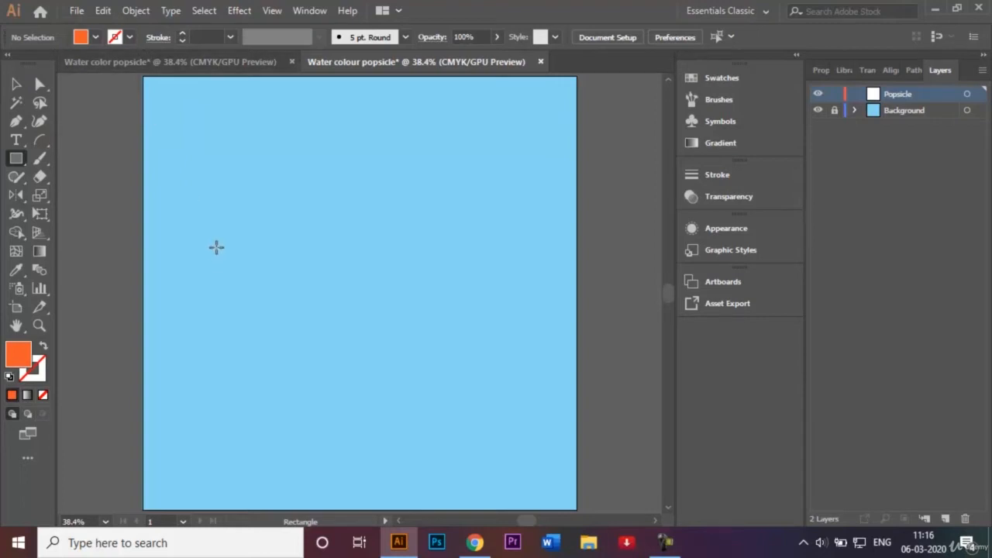
{"action": "left_click_drag", "start_coordinate": [199, 223], "coordinate": [276, 349]}
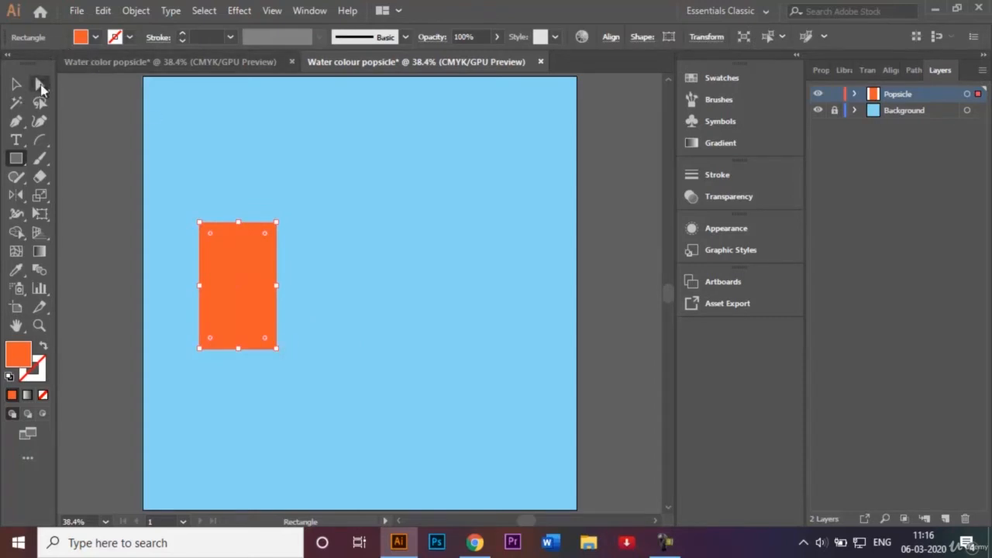
- Round the orange rectangle's two top corners to a radius of about 88 px, forming a semicircular top
{"action": "left_click", "coordinate": [41, 85]}
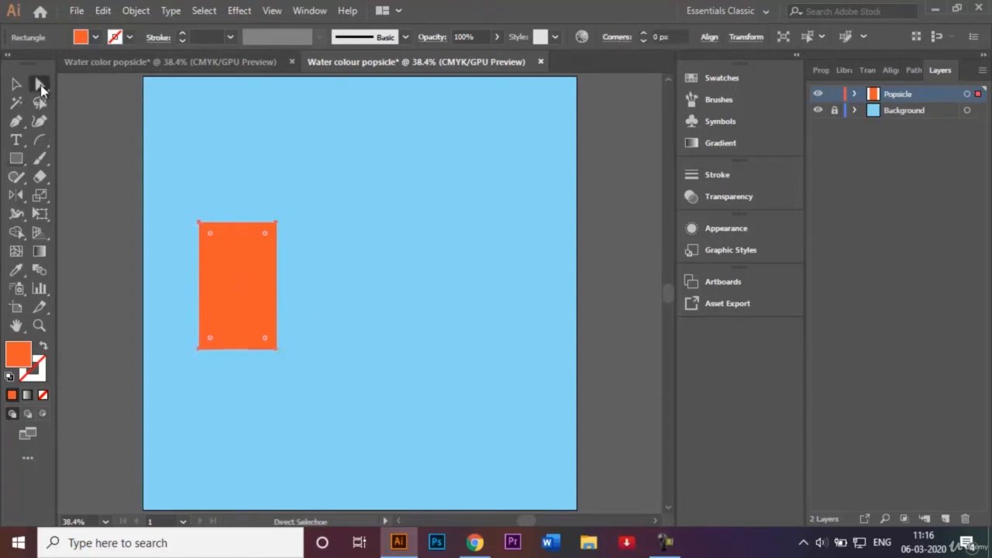
{"action": "left_click", "coordinate": [199, 223]}
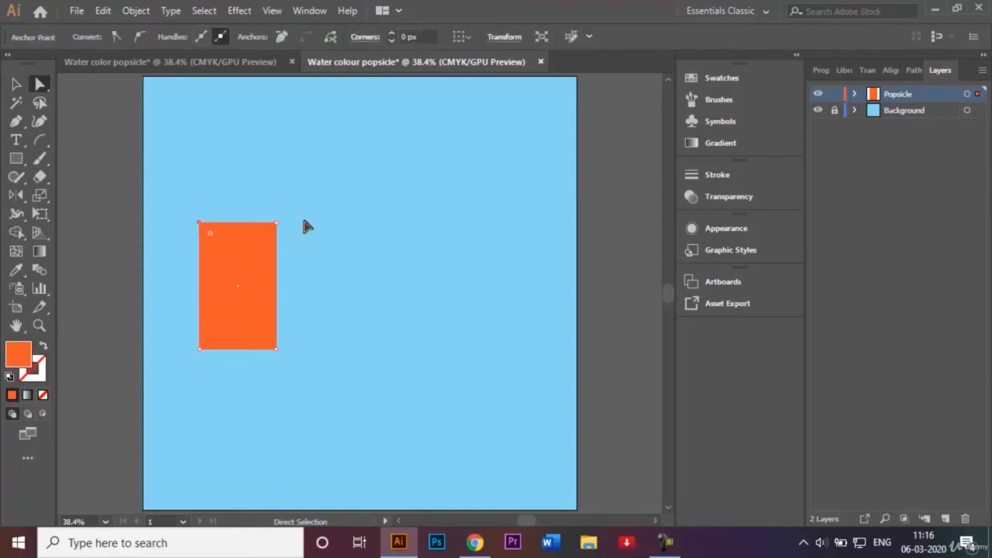
{"action": "left_click", "coordinate": [277, 223]}
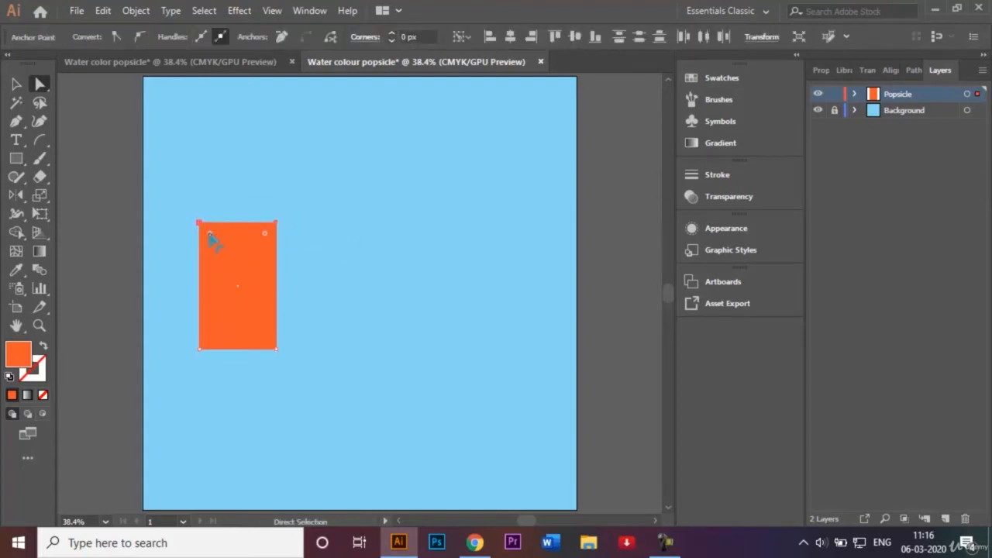
{"action": "left_click_drag", "start_coordinate": [209, 235], "coordinate": [232, 293]}
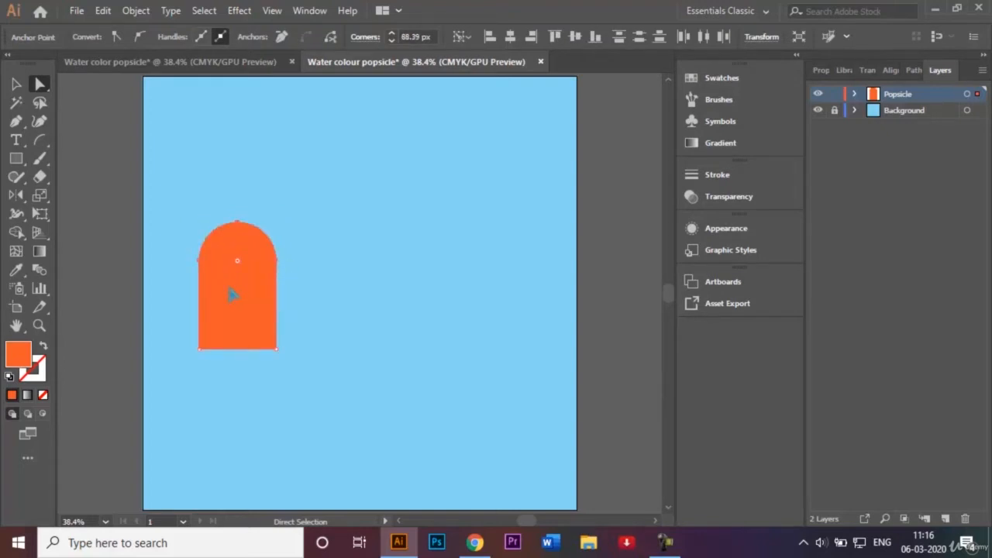
- Round the two bottom corners of the orange popsicle body slightly and deselect it
{"action": "left_click", "coordinate": [203, 352]}
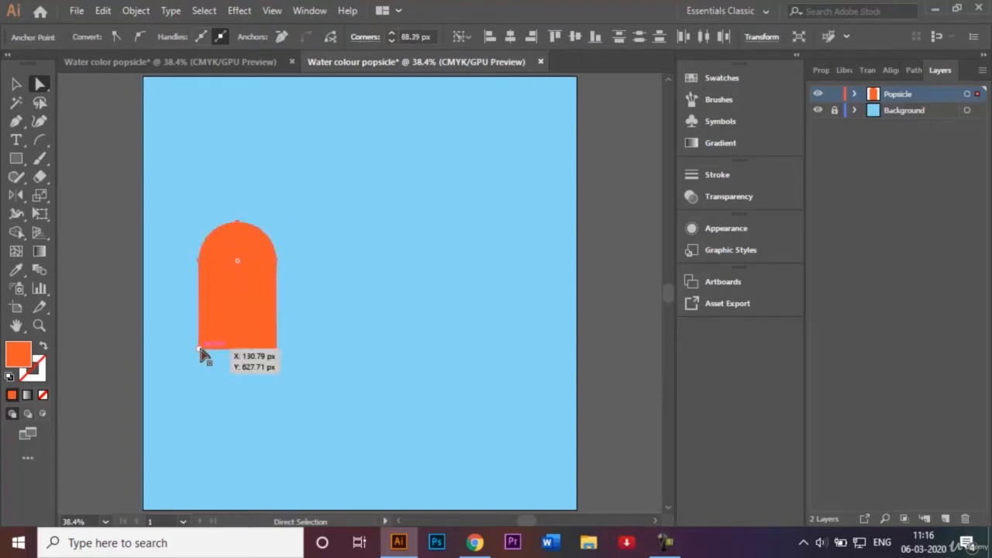
{"action": "left_click", "coordinate": [276, 350], "text": "shift"}
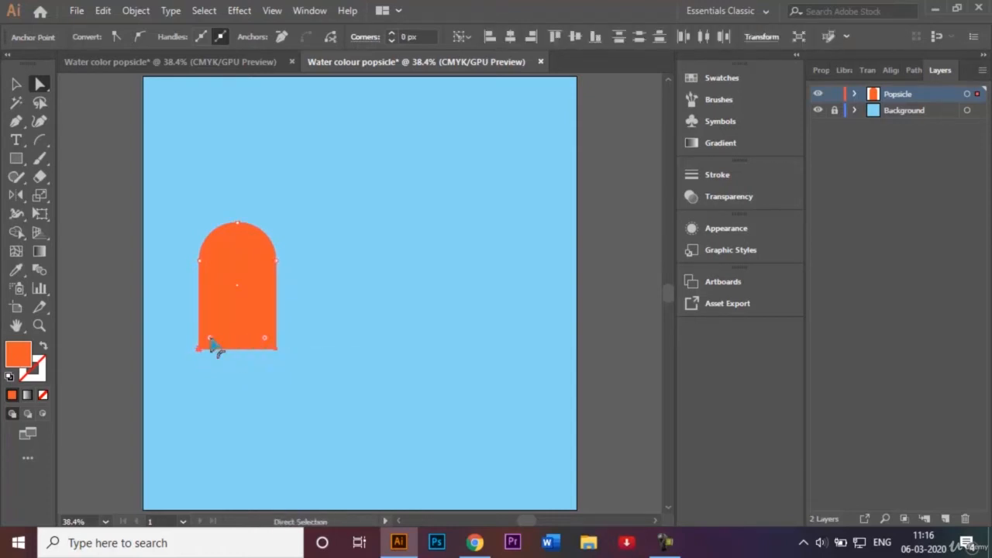
{"action": "left_click_drag", "start_coordinate": [210, 341], "coordinate": [209, 343]}
{"action": "left_click", "coordinate": [17, 84]}
{"action": "left_click", "coordinate": [375, 201]}
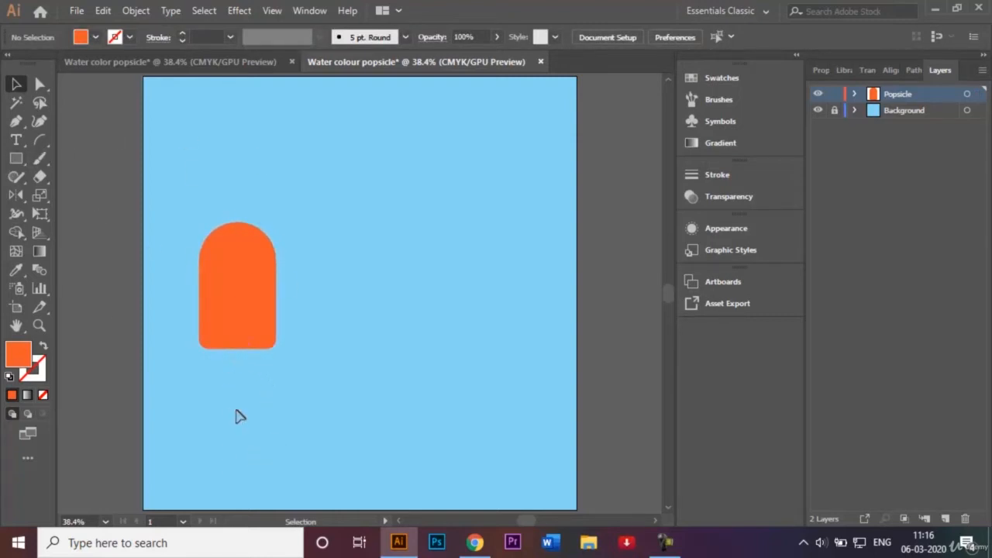
- Draw a narrow light brown rectangle as the stick, extending down from the middle of the orange body's bottom edge
{"action": "left_click", "coordinate": [96, 39]}
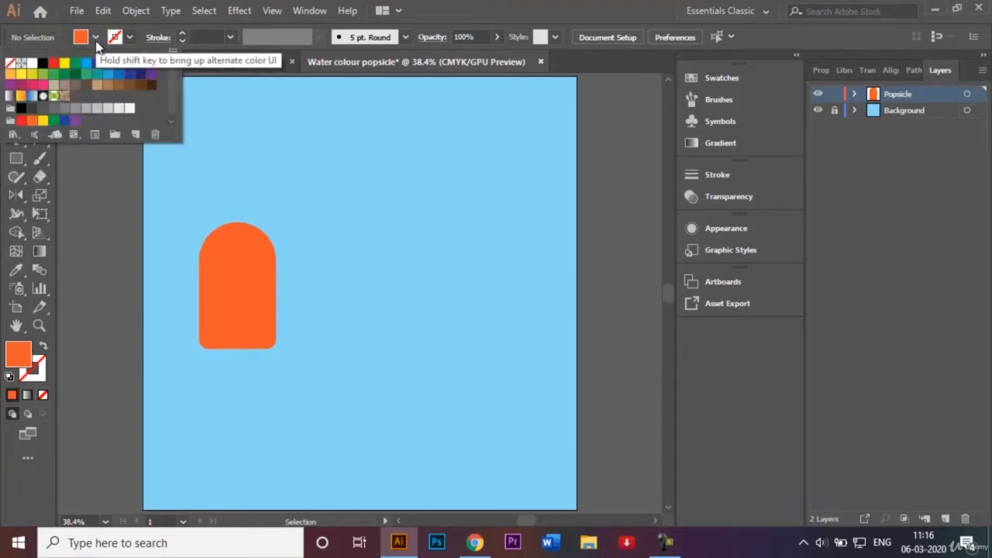
{"action": "left_click", "coordinate": [96, 84]}
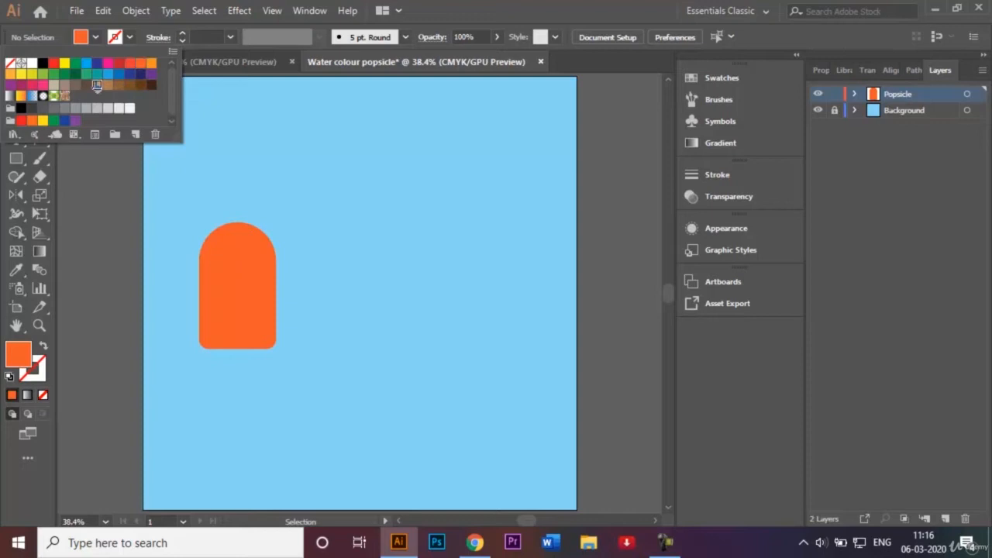
{"action": "left_click", "coordinate": [131, 209]}
{"action": "left_click", "coordinate": [15, 159]}
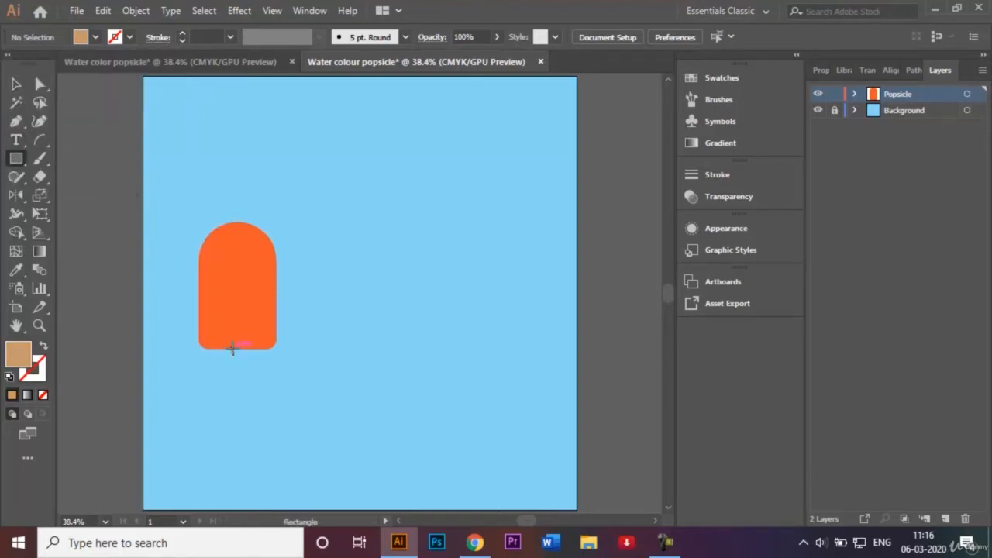
{"action": "left_click_drag", "start_coordinate": [232, 348], "coordinate": [241, 420]}
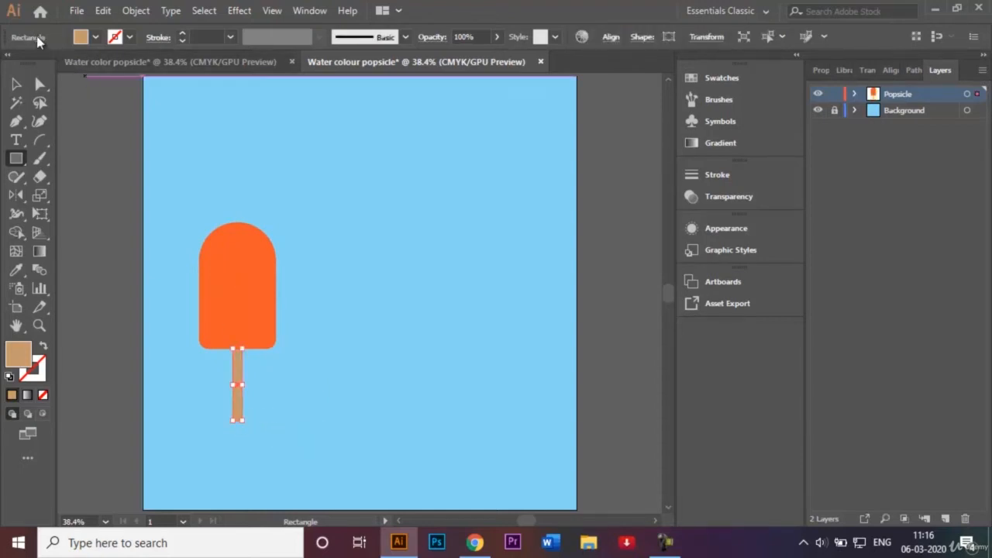
{"action": "left_click", "coordinate": [16, 81]}
{"action": "left_click", "coordinate": [341, 335]}
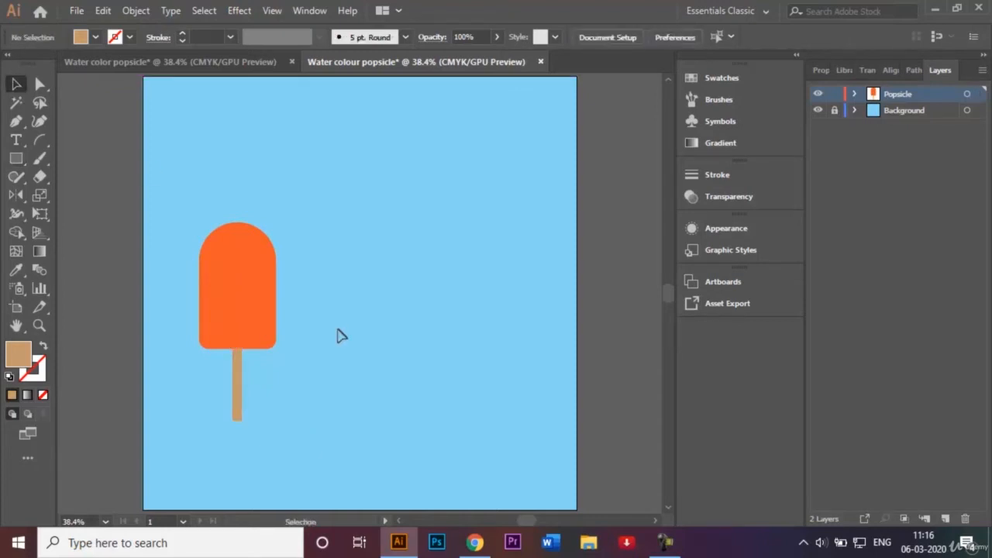
- Align the orange body and the stick to each other on their horizontal centres, then deselect them and return to the layer list
{"action": "key", "text": "ctrl+plus"}
{"action": "key", "text": "ctrl+plus"}
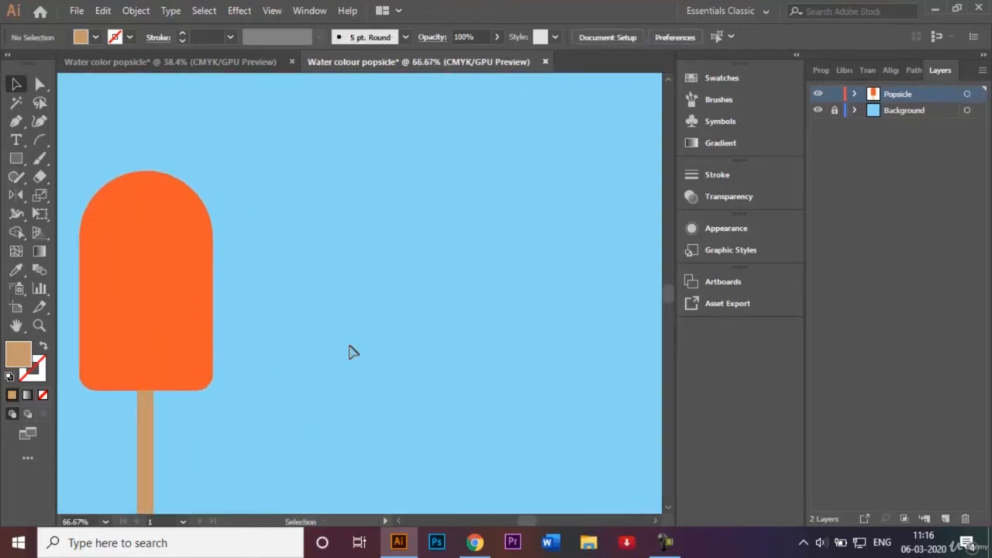
{"action": "left_click", "coordinate": [399, 521]}
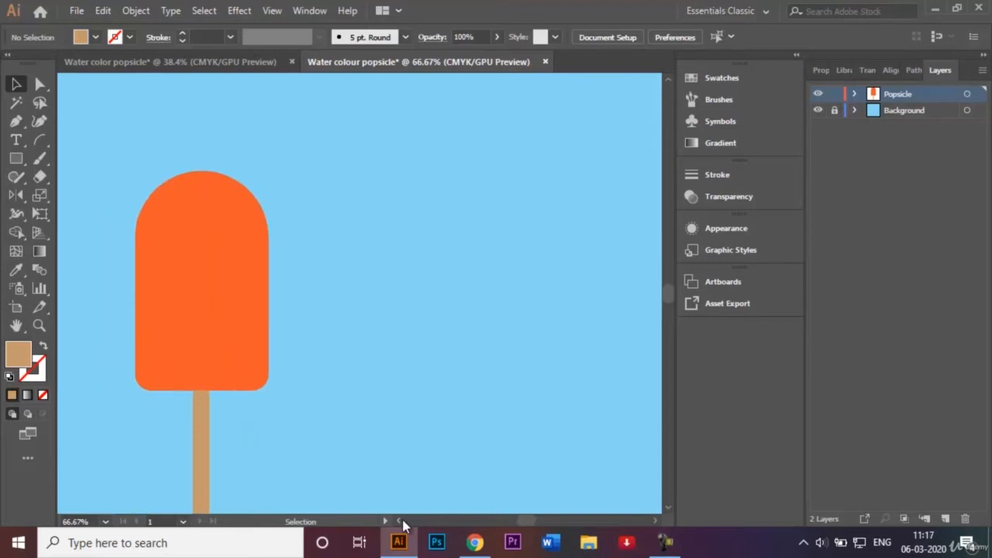
{"action": "left_click", "coordinate": [230, 347]}
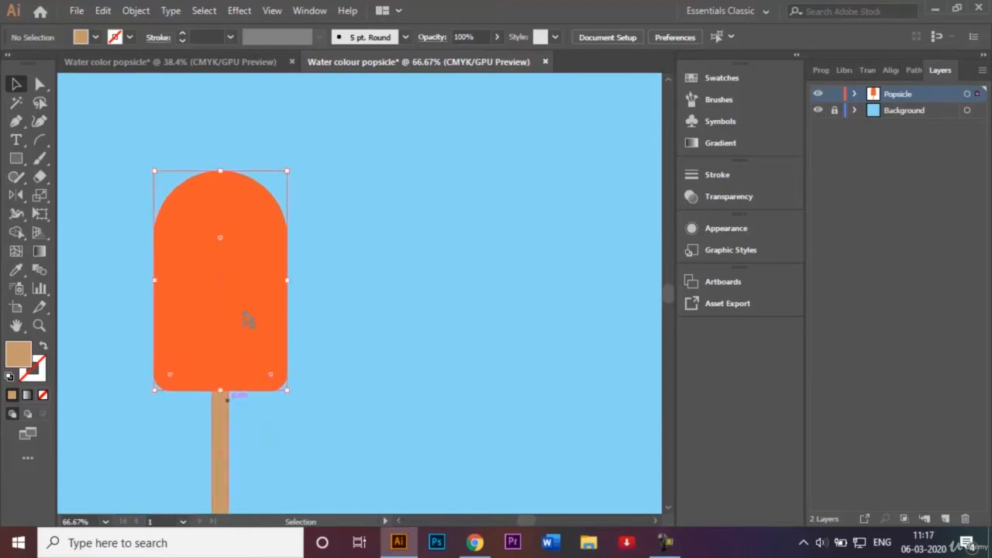
{"action": "left_click", "coordinate": [221, 442], "text": "shift"}
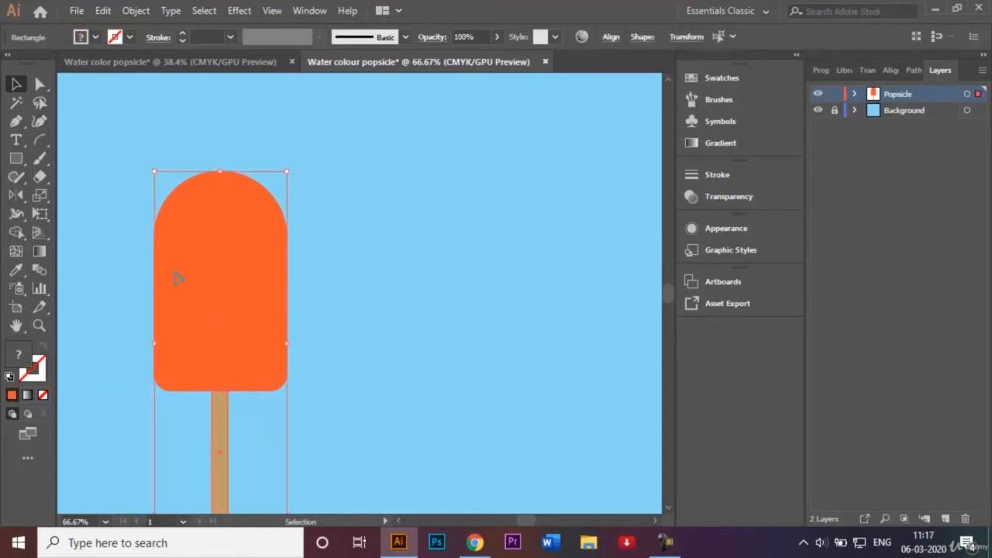
{"action": "left_click", "coordinate": [890, 71]}
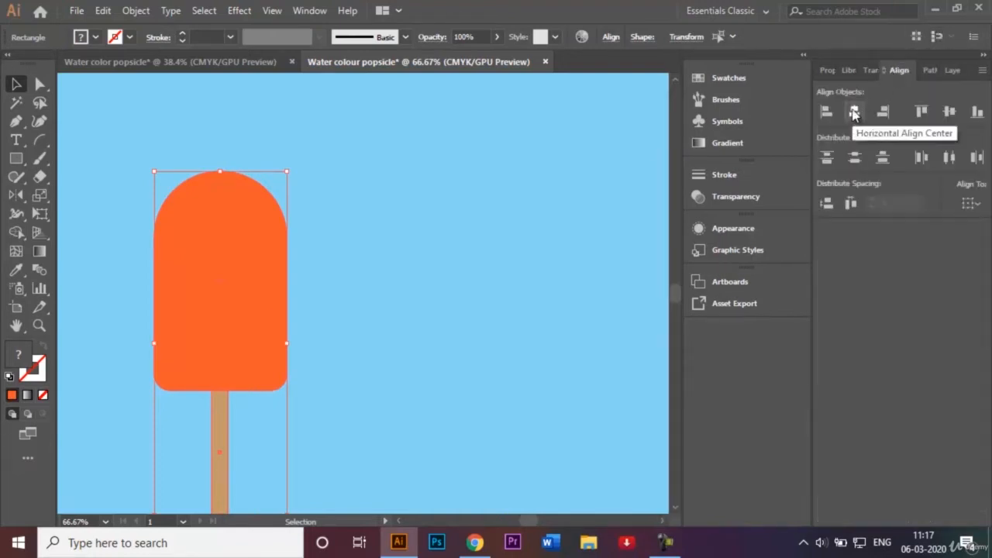
{"action": "left_click", "coordinate": [853, 113]}
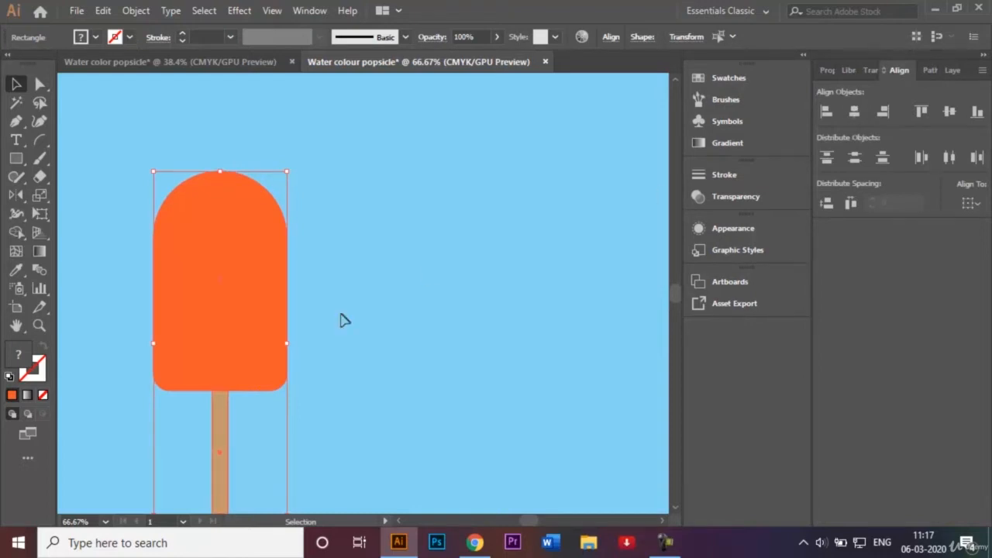
{"action": "left_click", "coordinate": [953, 70]}
{"action": "left_click", "coordinate": [377, 232]}
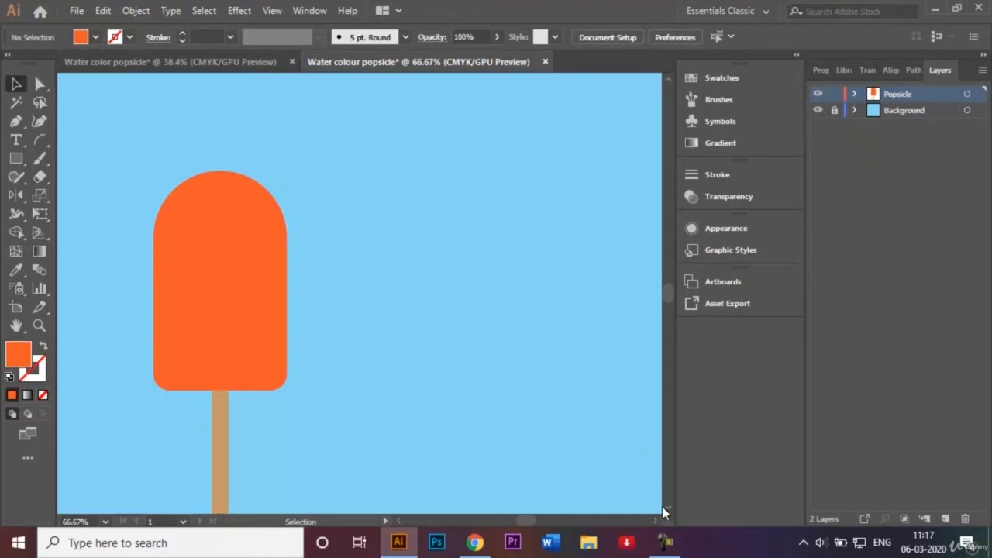
- Fully round the two bottom corners of the light brown stick and deselect it
{"action": "scroll", "coordinate": [666, 514], "scroll_direction": "down", "scroll_amount": 3}
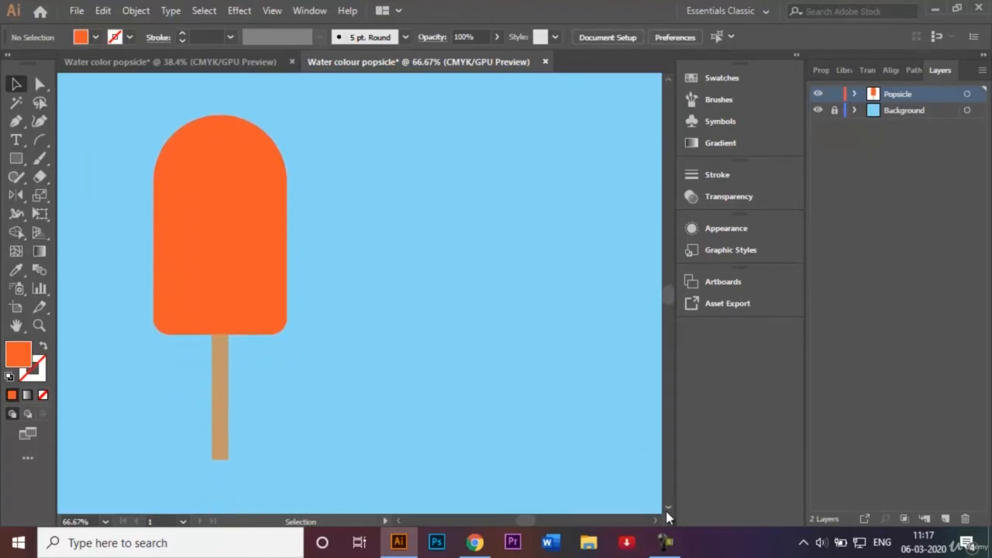
{"action": "left_click", "coordinate": [41, 85]}
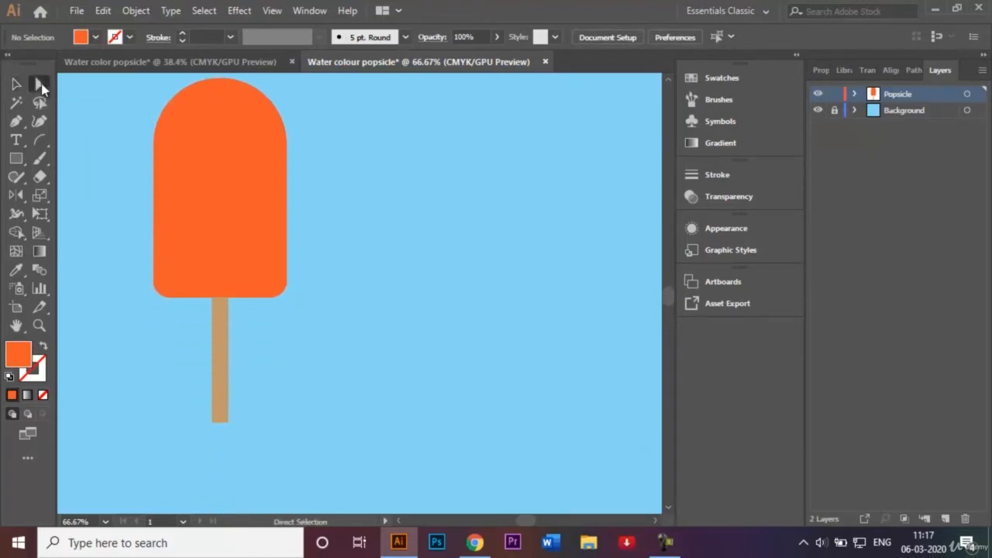
{"action": "left_click", "coordinate": [214, 424]}
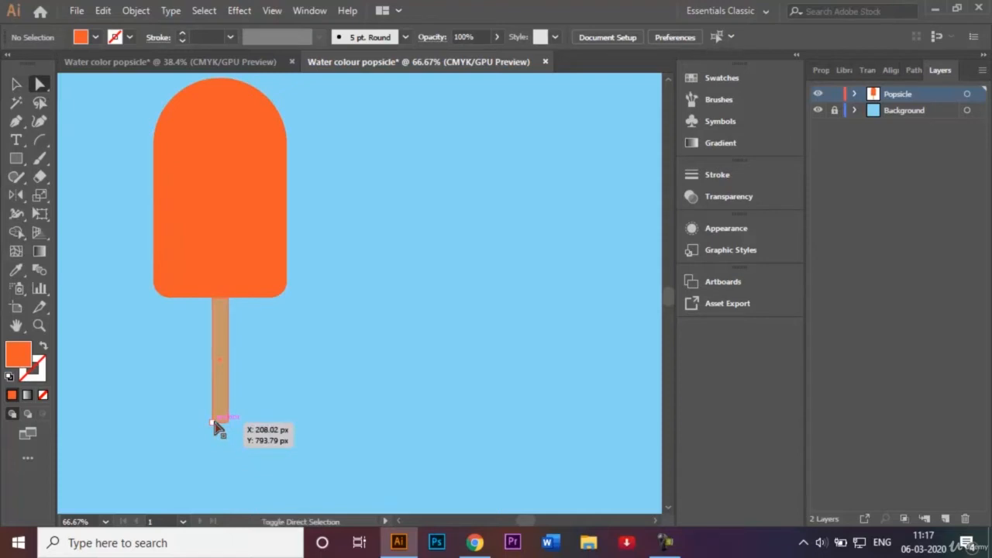
{"action": "left_click", "coordinate": [213, 422], "text": "shift"}
{"action": "left_click", "coordinate": [228, 422], "text": "shift"}
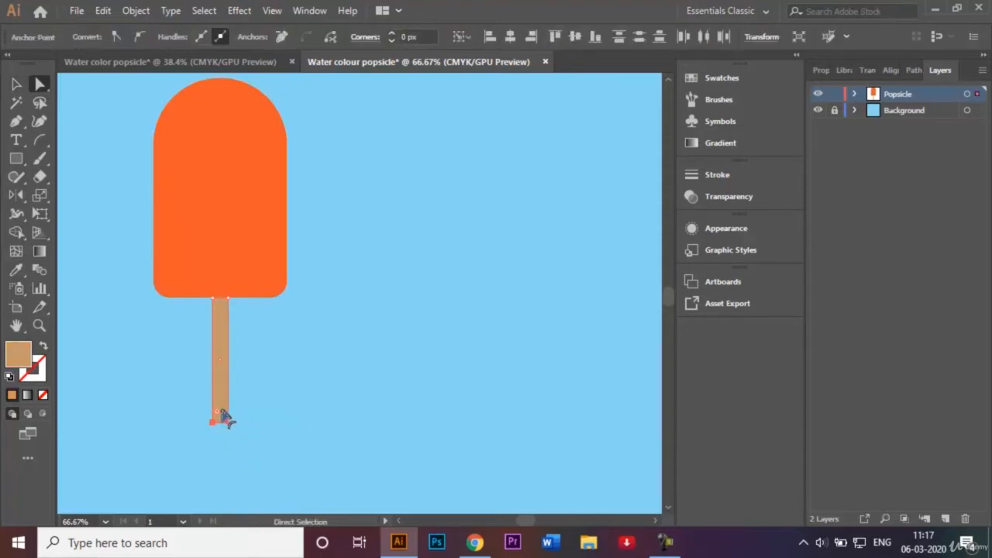
{"action": "left_click_drag", "start_coordinate": [222, 414], "coordinate": [224, 387]}
{"action": "left_click", "coordinate": [16, 83]}
{"action": "left_click", "coordinate": [449, 335]}
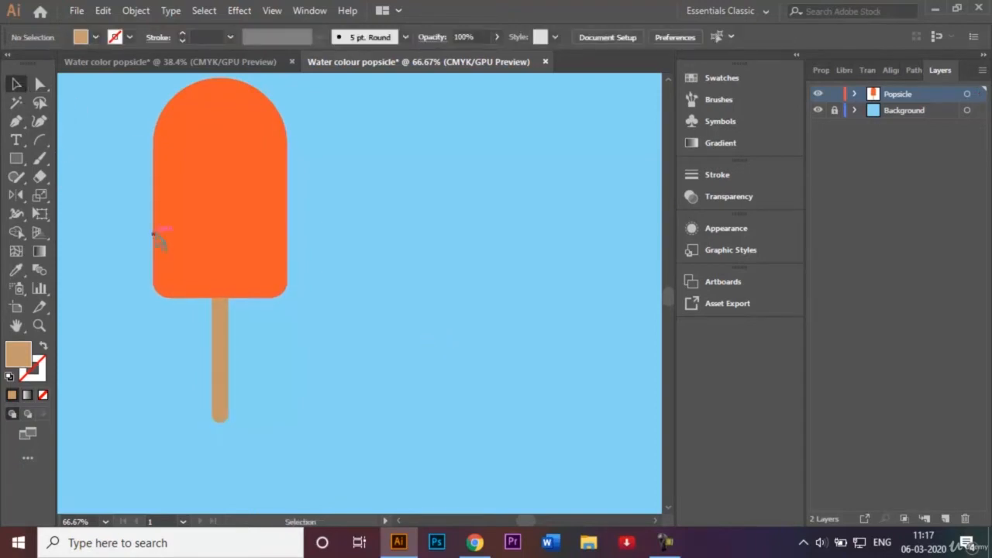
- Draw a black, strokeless right triangle with the Pen tool at the top of the stick, spanning its width just below the orange body
{"action": "left_click", "coordinate": [120, 70]}
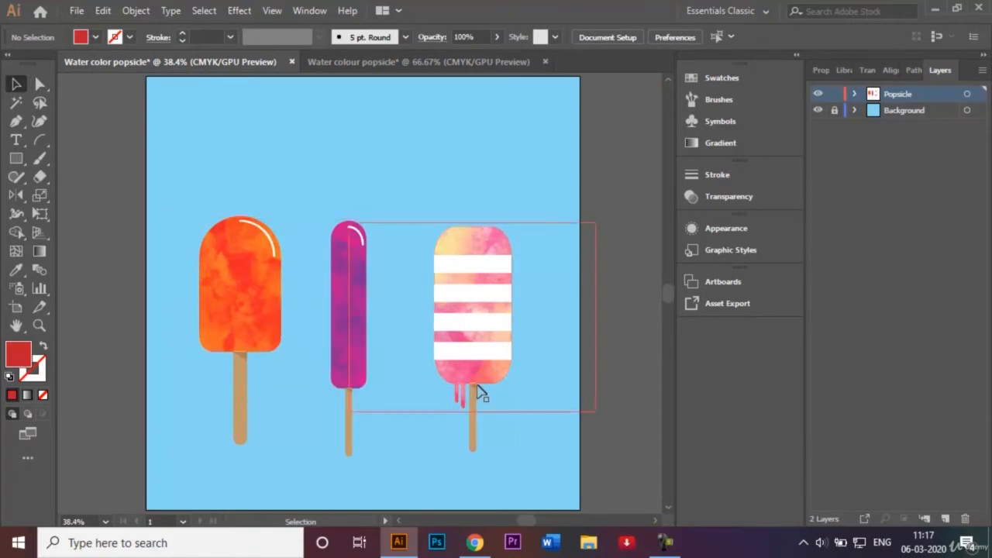
{"action": "left_click", "coordinate": [333, 64]}
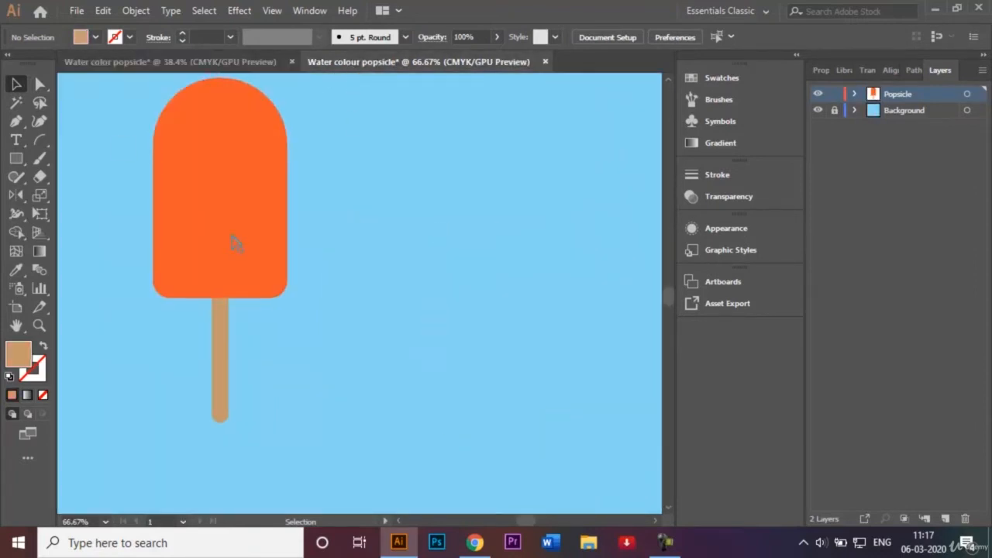
{"action": "left_click", "coordinate": [15, 120]}
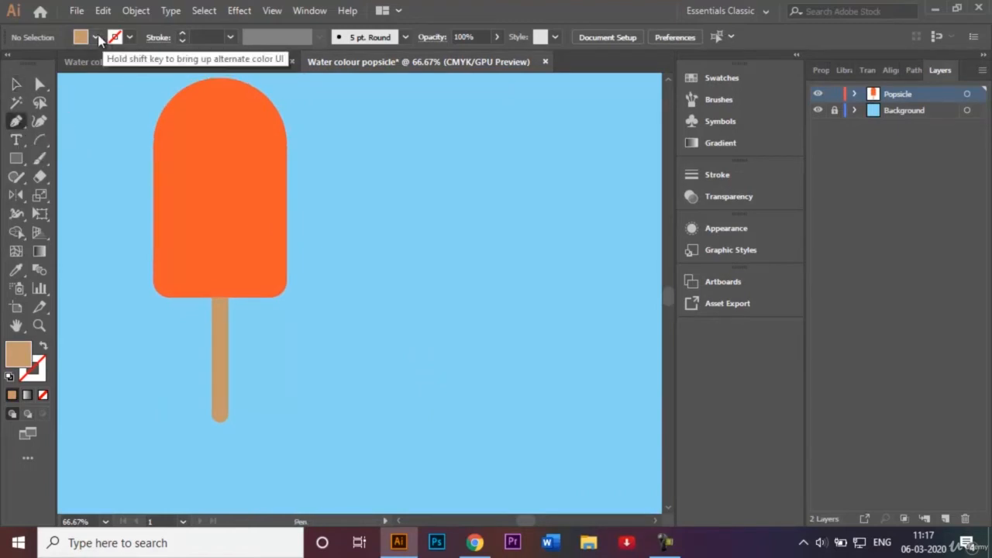
{"action": "left_click", "coordinate": [98, 37]}
{"action": "left_click", "coordinate": [42, 65]}
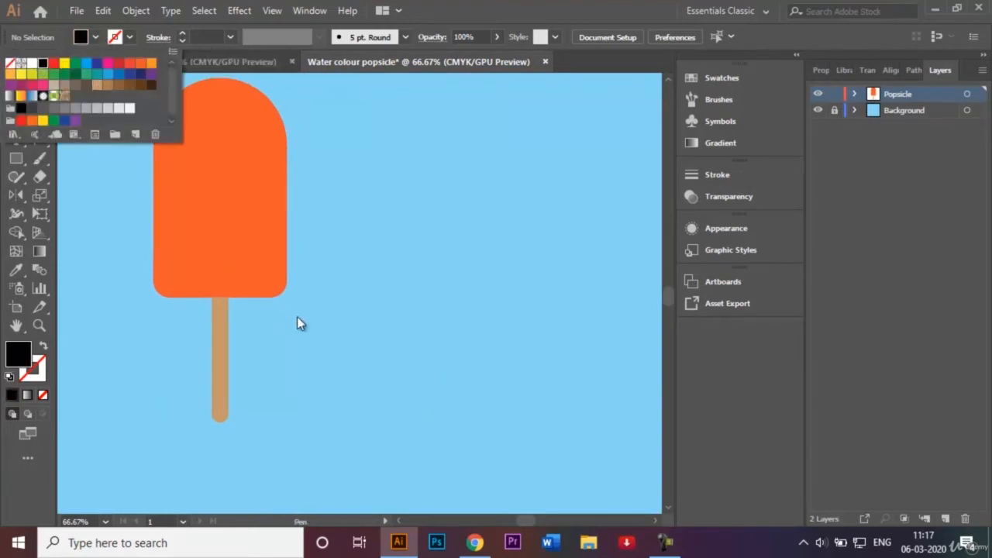
{"action": "key", "text": "ctrl+equal"}
{"action": "key", "text": "ctrl+equal"}
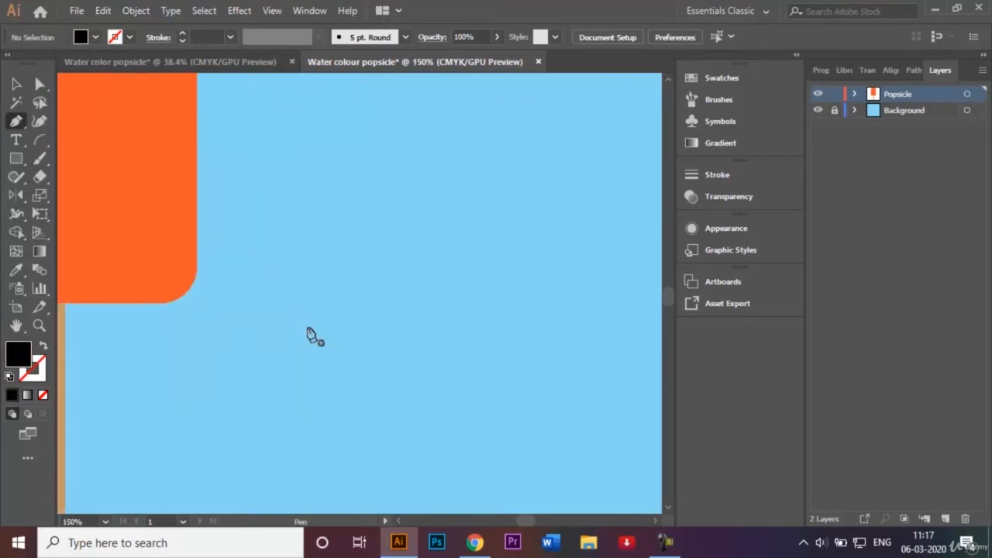
{"action": "left_click", "coordinate": [402, 520]}
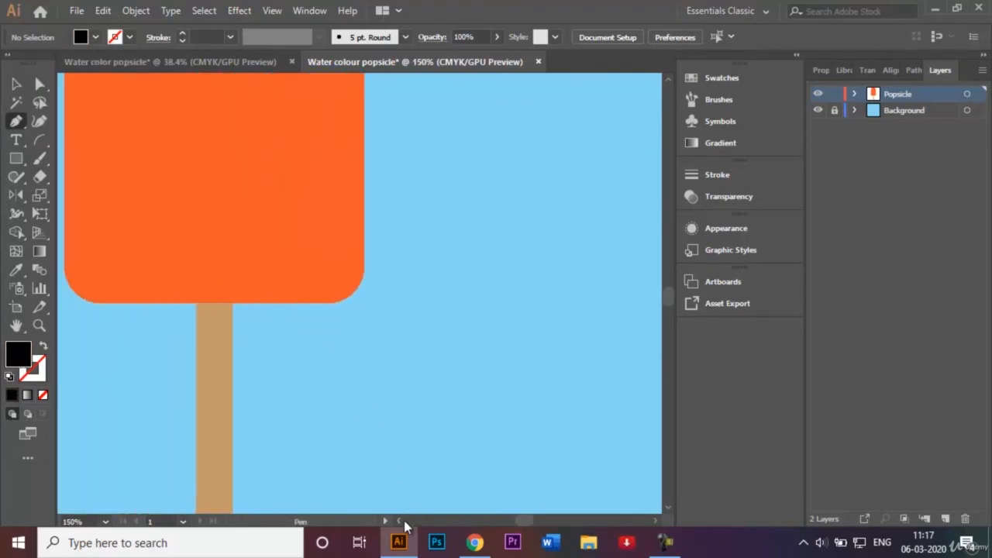
{"action": "left_click", "coordinate": [199, 310]}
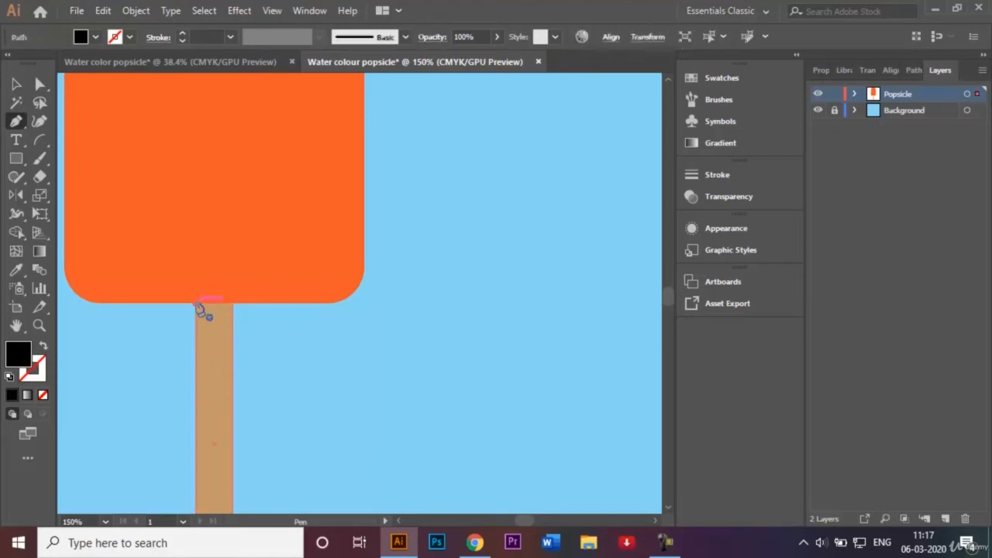
{"action": "left_click_drag", "start_coordinate": [199, 310], "coordinate": [233, 334]}
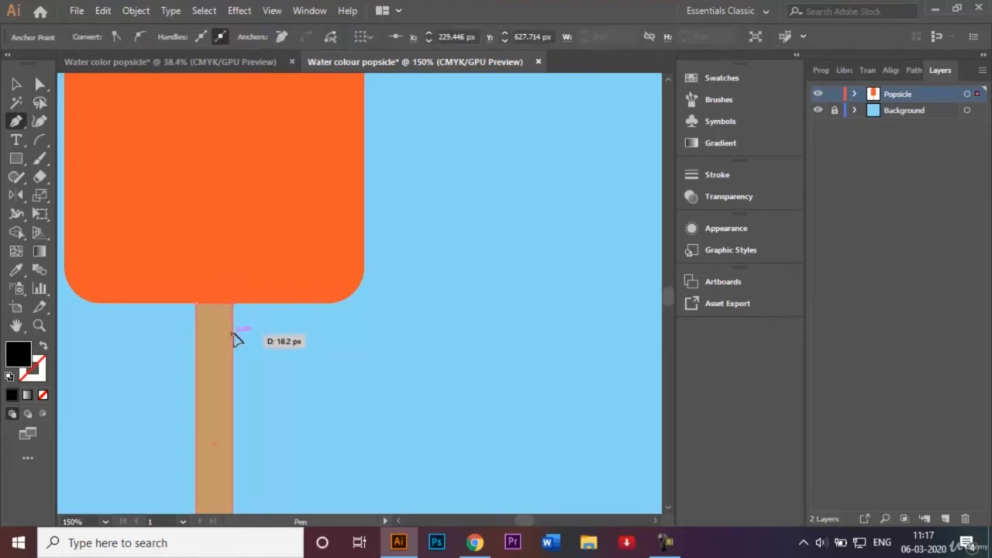
{"action": "left_click", "coordinate": [233, 334]}
{"action": "left_click", "coordinate": [197, 304]}
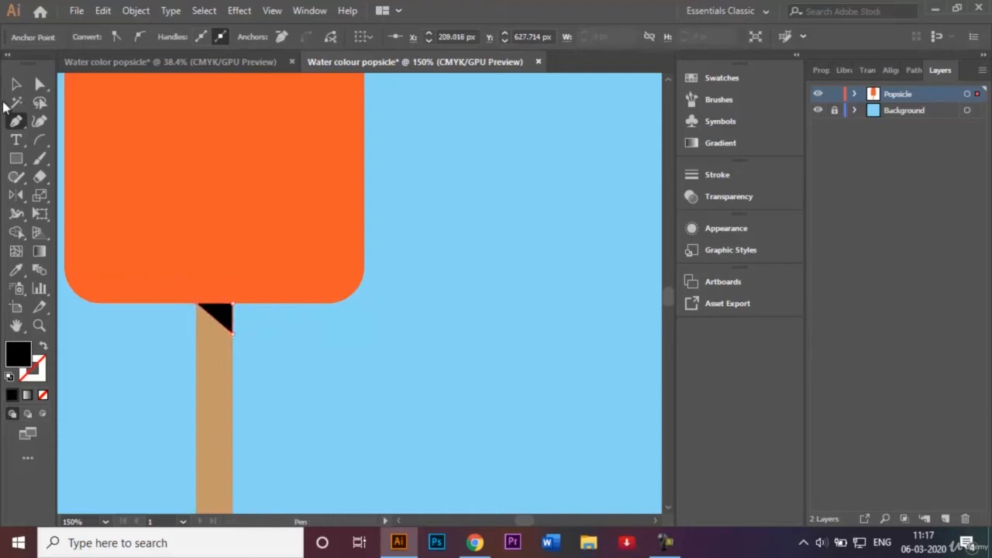
- Set the black triangle's blending mode to Multiply and its opacity to 20% as a shadow on the stick, and deselect it
{"action": "left_click", "coordinate": [16, 84]}
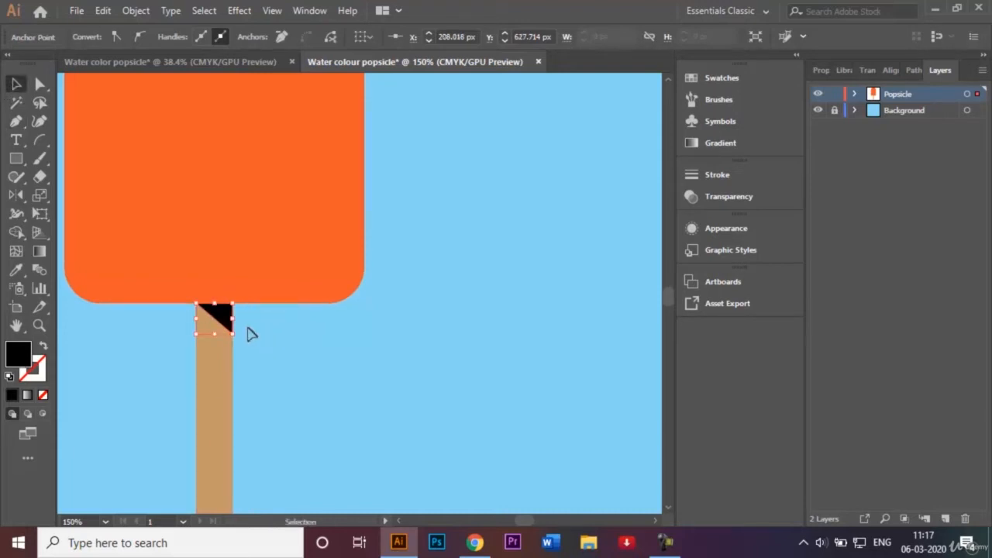
{"action": "left_click", "coordinate": [716, 199]}
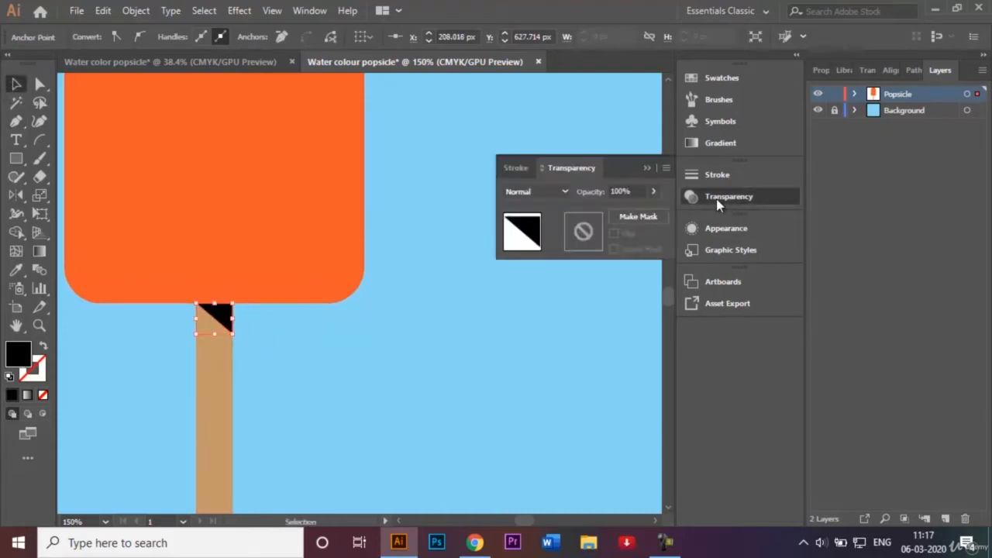
{"action": "left_click", "coordinate": [559, 190]}
{"action": "left_click", "coordinate": [551, 247]}
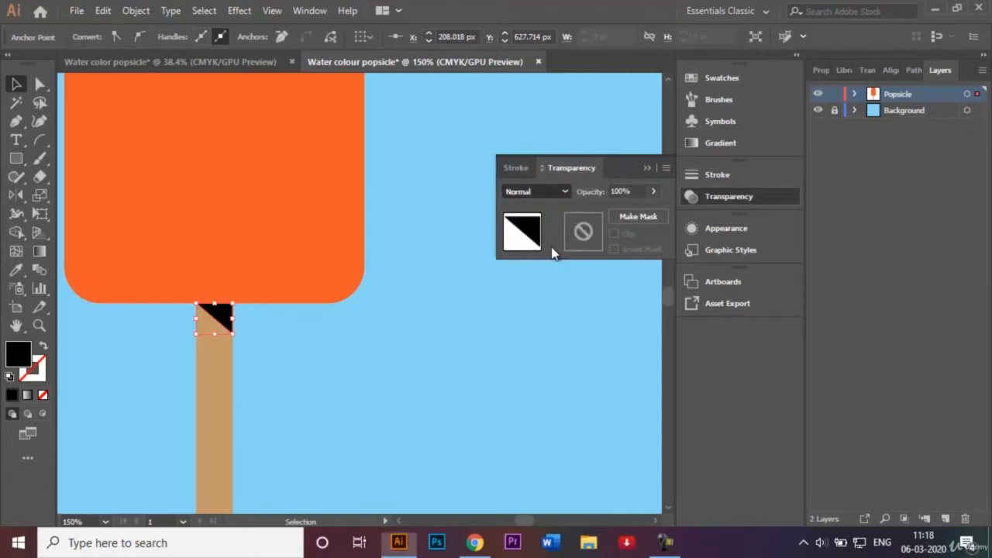
{"action": "left_click", "coordinate": [620, 191]}
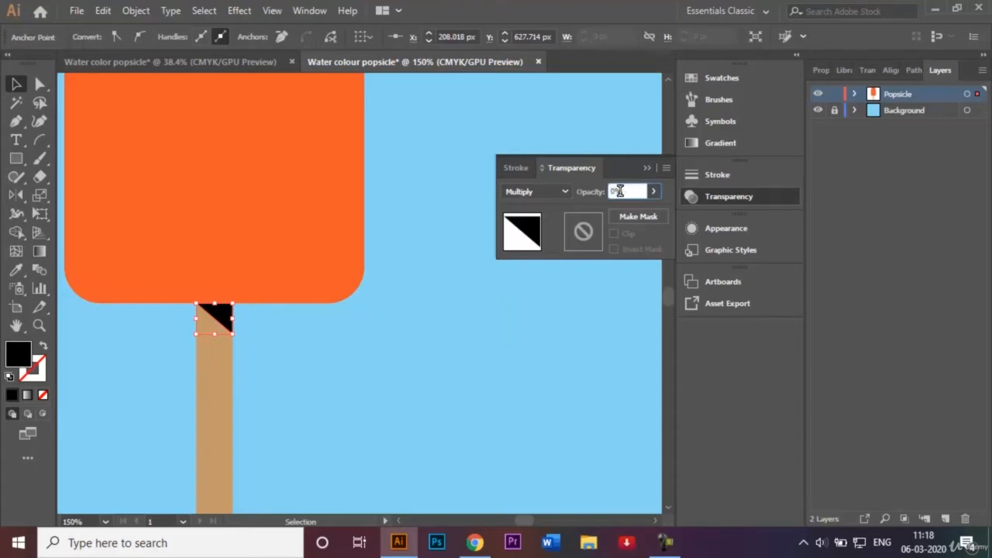
{"action": "type", "text": "20"}
{"action": "key", "text": "Return"}
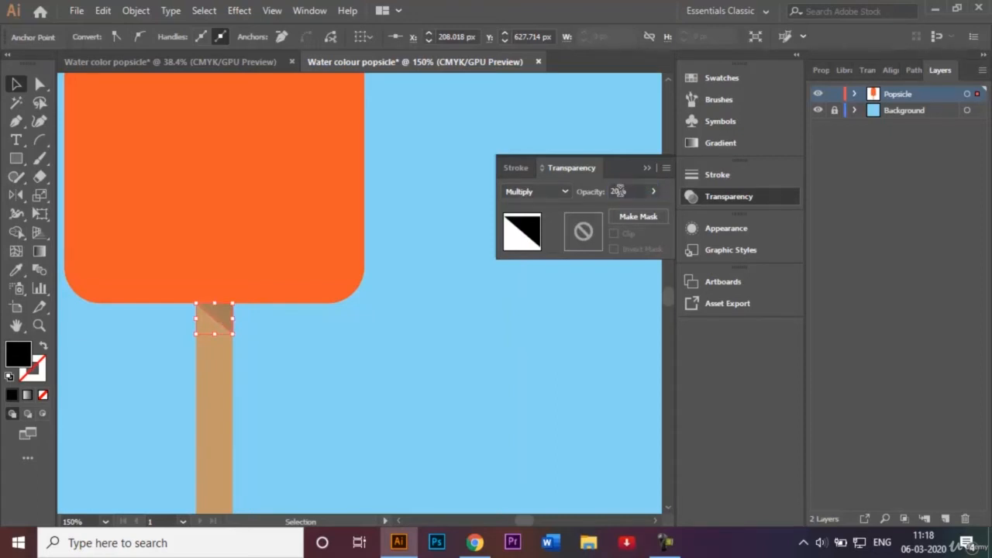
{"action": "left_click", "coordinate": [648, 168]}
{"action": "left_click", "coordinate": [519, 255]}
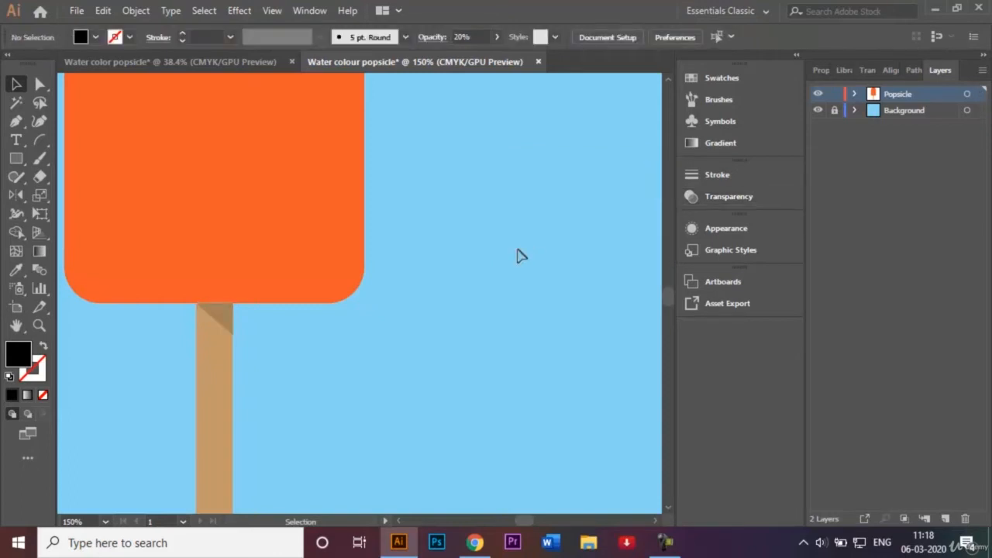
- Draw an unfilled white 4 pt arc inside the orange body, from its top centre along the upper right curve
{"action": "key", "text": "ctrl+minus"}
{"action": "key", "text": "ctrl+minus"}
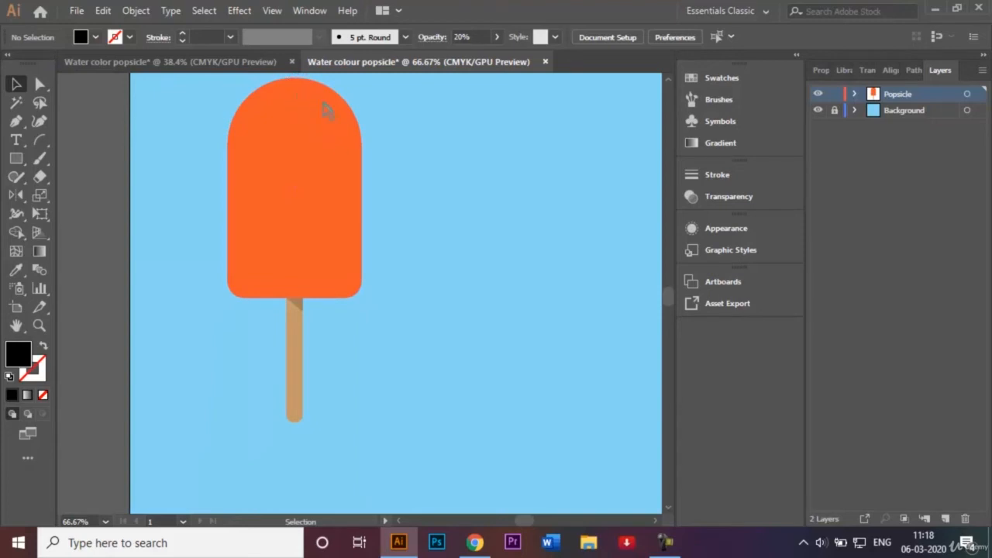
{"action": "left_click", "coordinate": [41, 140]}
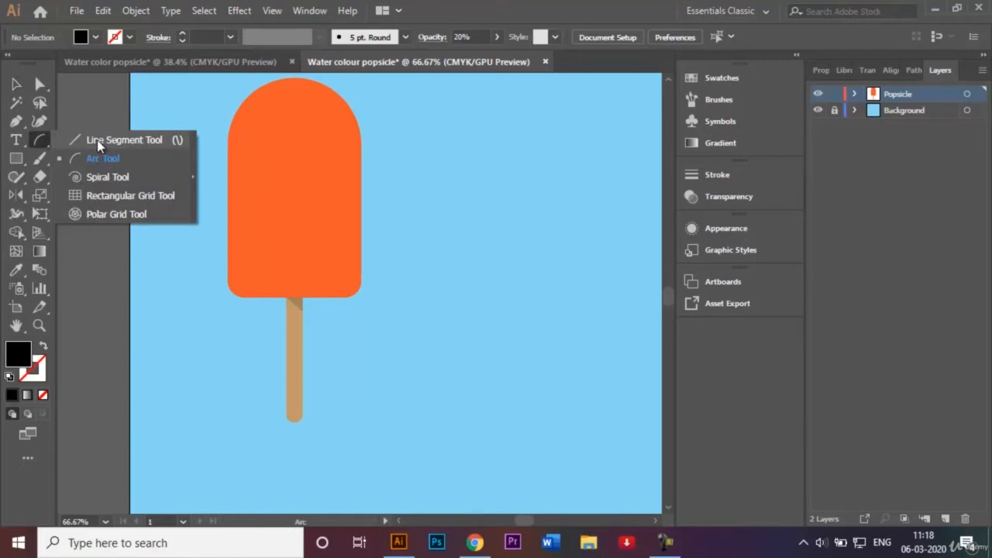
{"action": "left_click", "coordinate": [104, 160]}
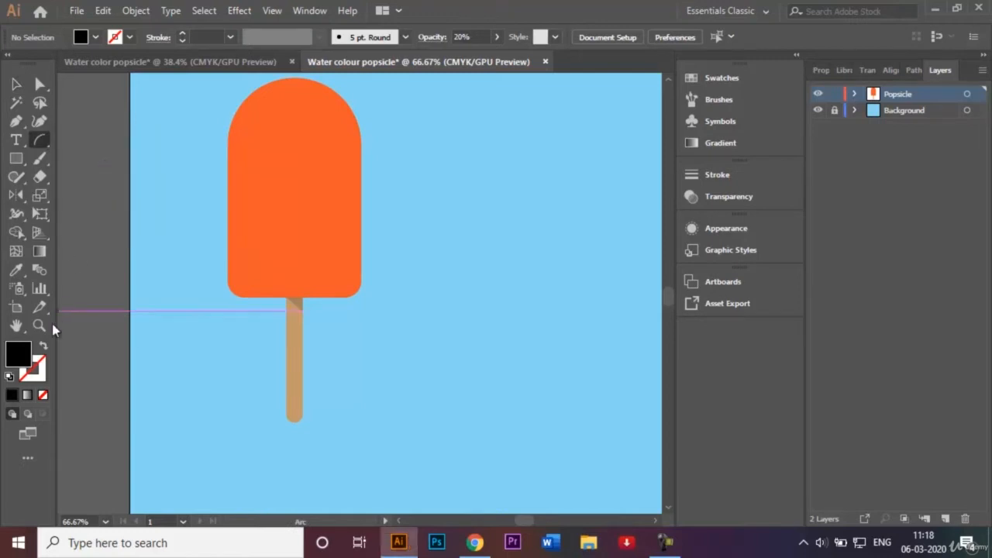
{"action": "left_click", "coordinate": [42, 346]}
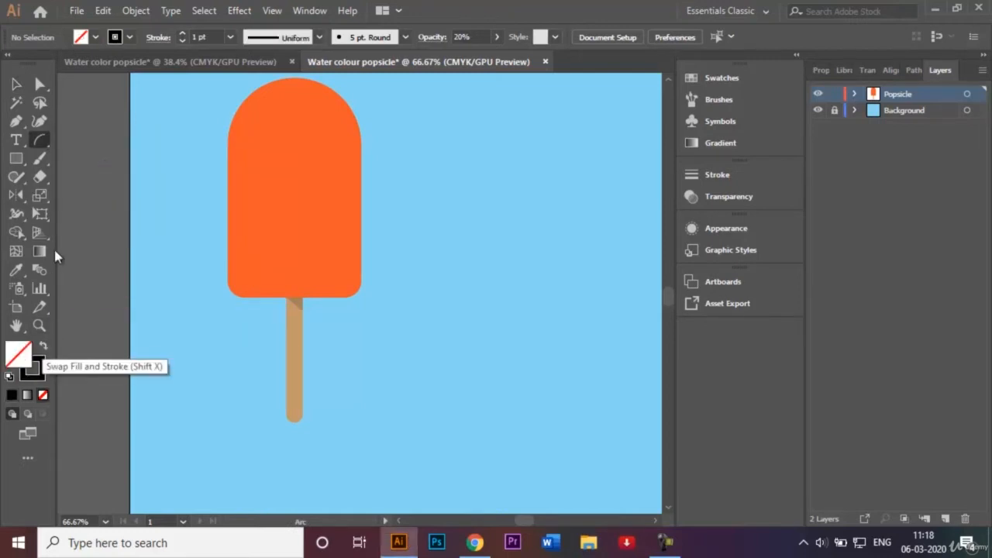
{"action": "left_click", "coordinate": [129, 37]}
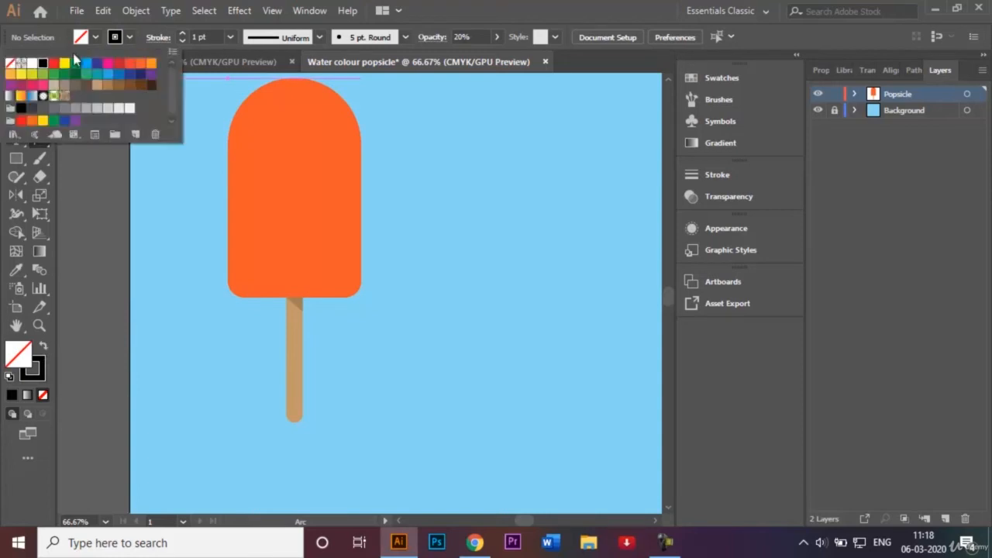
{"action": "left_click", "coordinate": [32, 64]}
{"action": "left_click", "coordinate": [230, 39]}
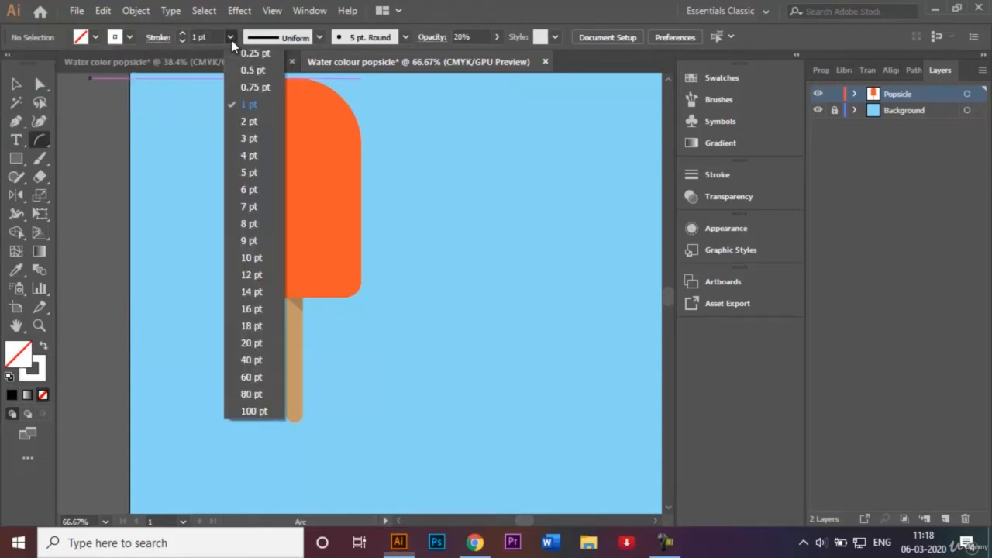
{"action": "left_click", "coordinate": [249, 154]}
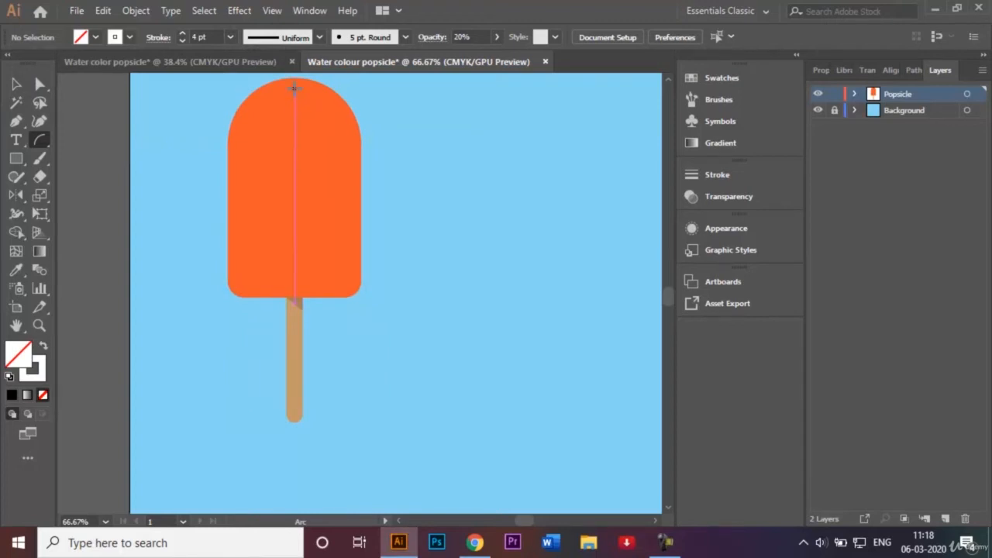
{"action": "left_click_drag", "start_coordinate": [294, 89], "coordinate": [349, 148]}
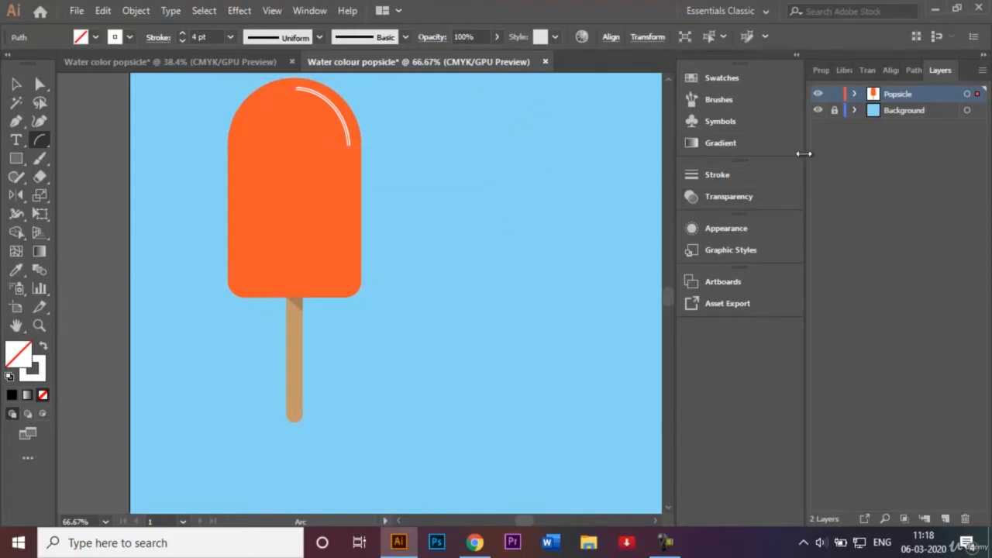
- Give the white highlight arc's stroke round caps, deselect it and check its ends up close
{"action": "left_click", "coordinate": [734, 176]}
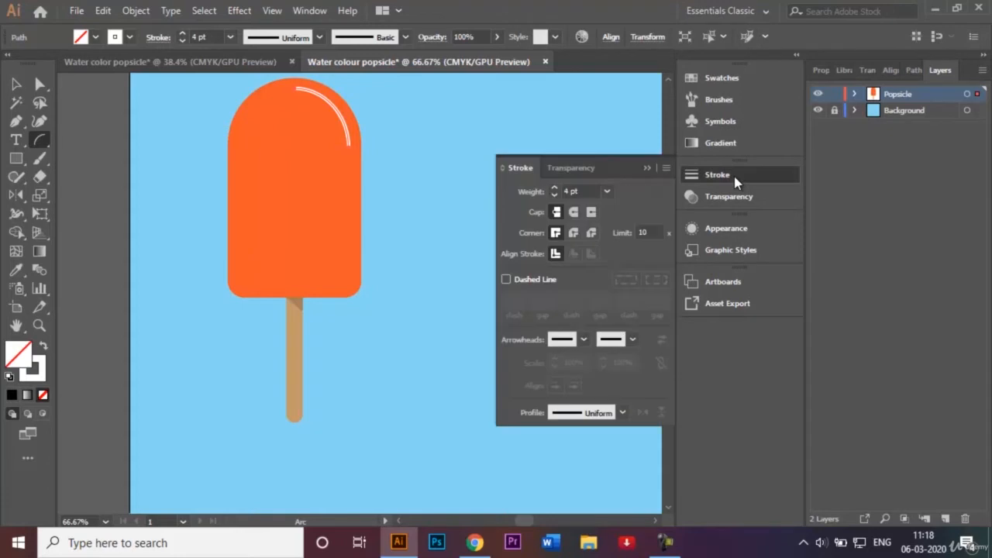
{"action": "left_click", "coordinate": [574, 213]}
{"action": "left_click", "coordinate": [646, 169]}
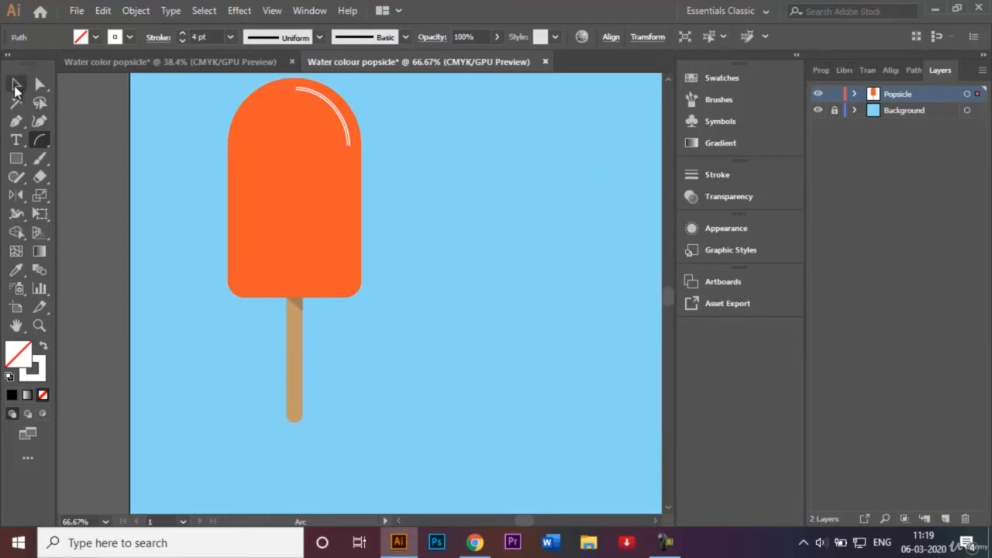
{"action": "left_click", "coordinate": [15, 87]}
{"action": "left_click", "coordinate": [159, 140]}
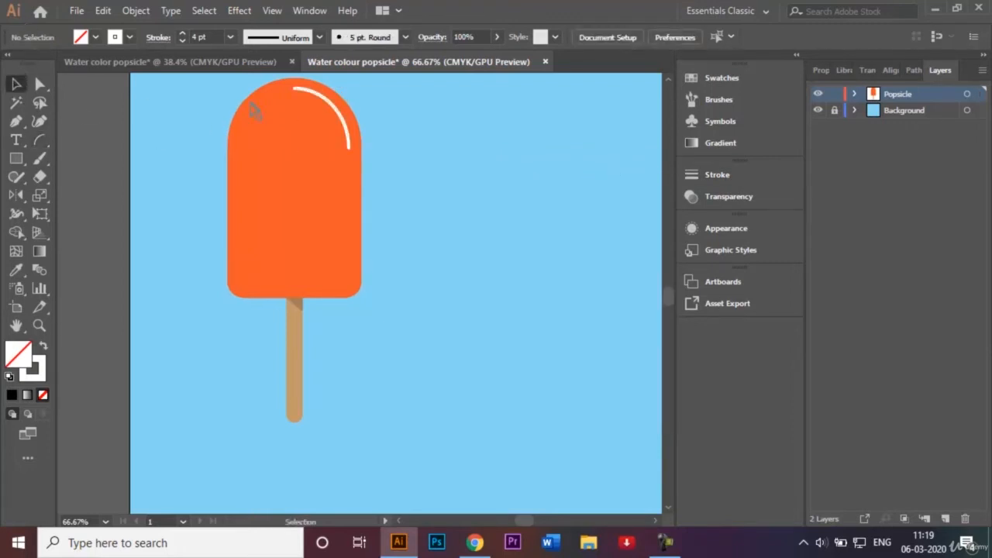
{"action": "left_click", "coordinate": [343, 117]}
{"action": "key", "text": "ctrl+plus"}
{"action": "key", "text": "ctrl+plus"}
{"action": "key", "text": "ctrl+plus"}
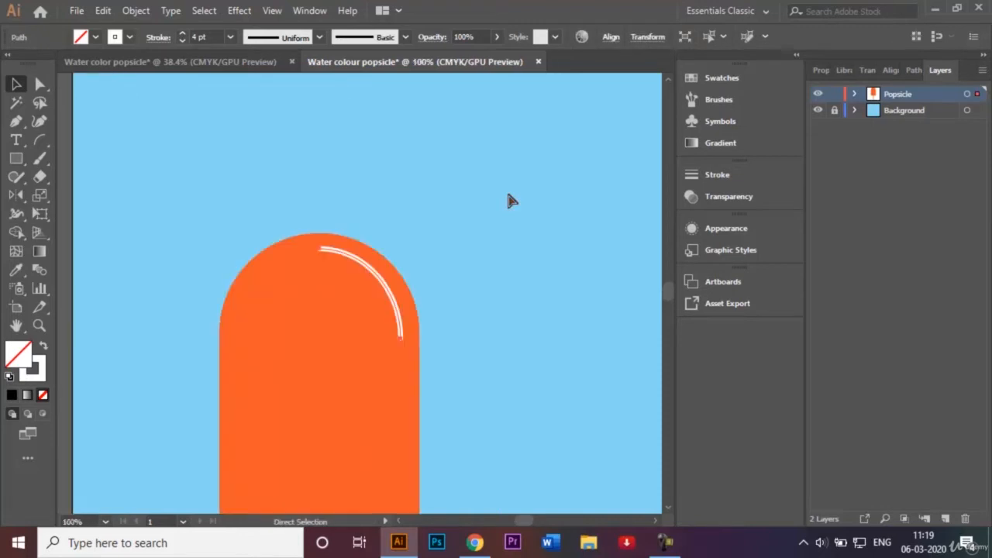
{"action": "left_click", "coordinate": [524, 207]}
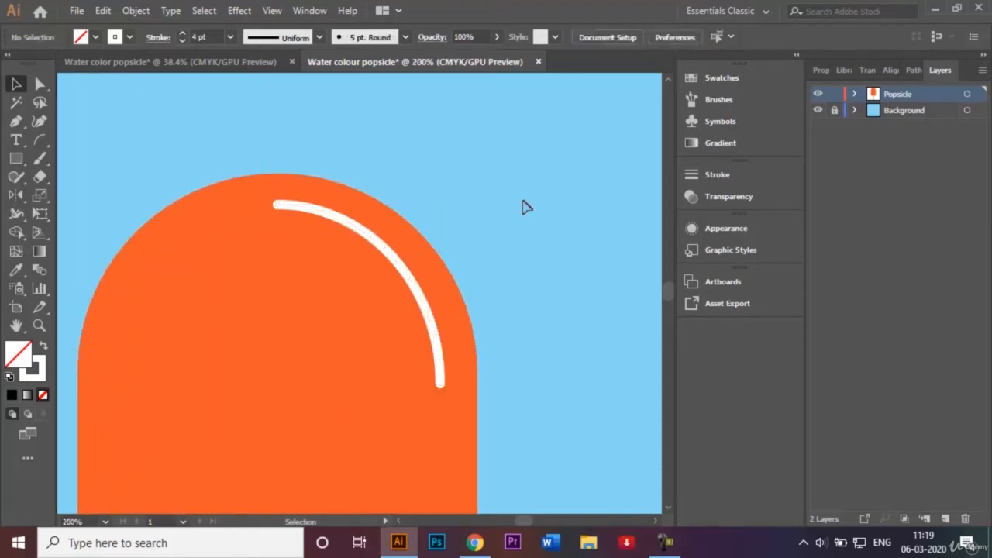
{"action": "key", "text": "ctrl+0"}
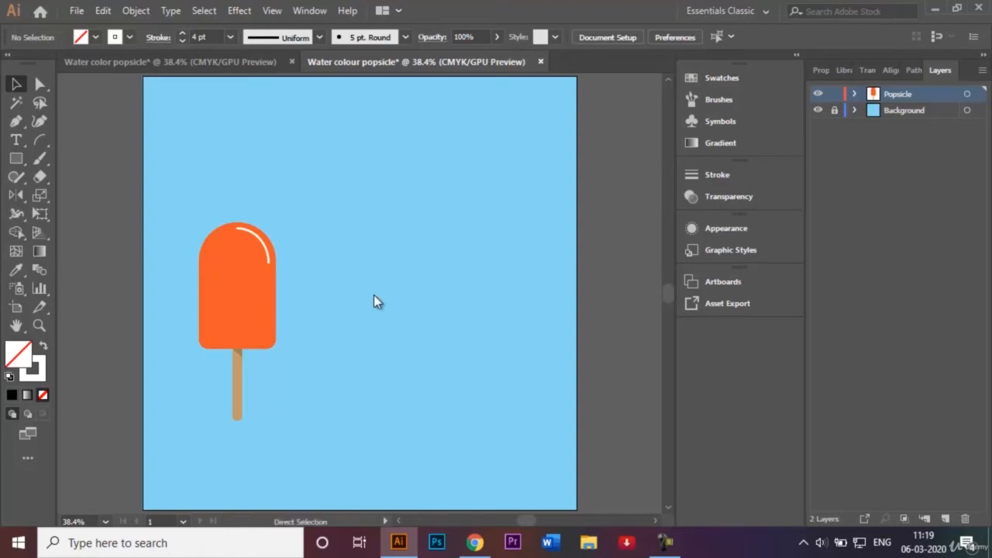
- Open the image file Water colour texture 1.jpg
{"action": "key", "text": "ctrl+o"}
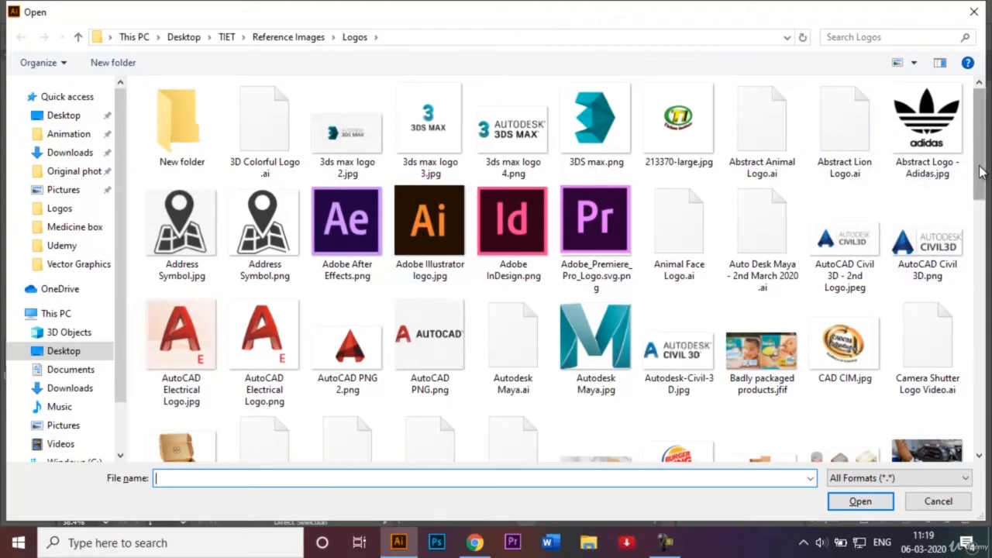
{"action": "left_click_drag", "start_coordinate": [974, 176], "coordinate": [982, 201]}
{"action": "type", "text": "Wat"}
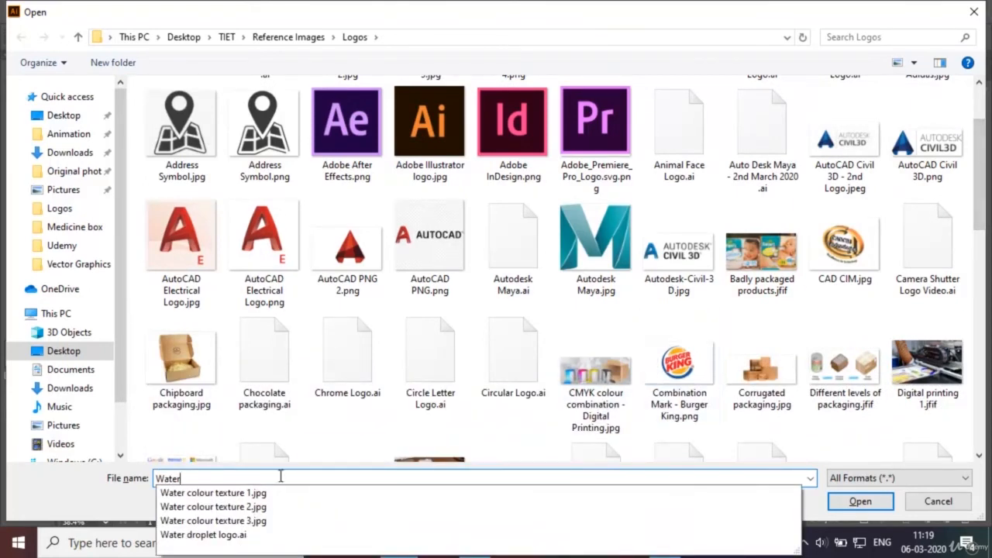
{"action": "type", "text": "er"}
{"action": "left_click", "coordinate": [243, 493]}
{"action": "key", "text": "Return"}
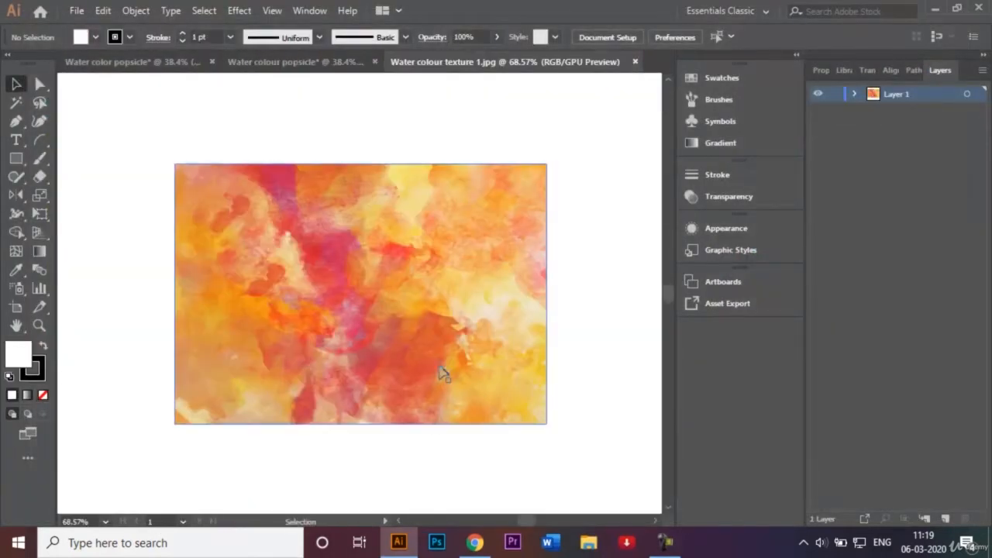
- Bring the watercolour texture image into the Water colour popsicle document and place it beside the orange popsicle, overlapping the body's right part
{"action": "left_click_drag", "start_coordinate": [442, 373], "coordinate": [266, 187]}
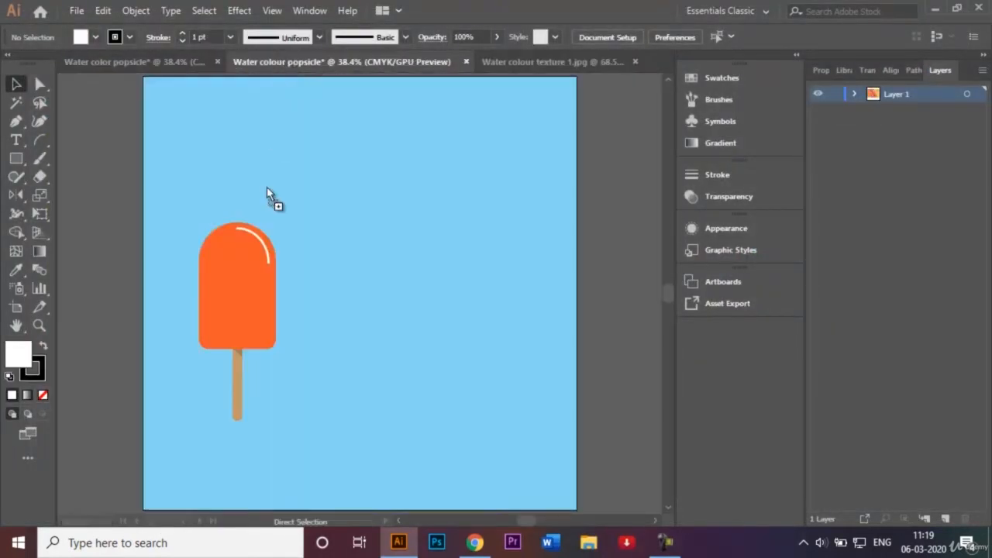
{"action": "left_click_drag", "start_coordinate": [232, 290], "coordinate": [232, 293]}
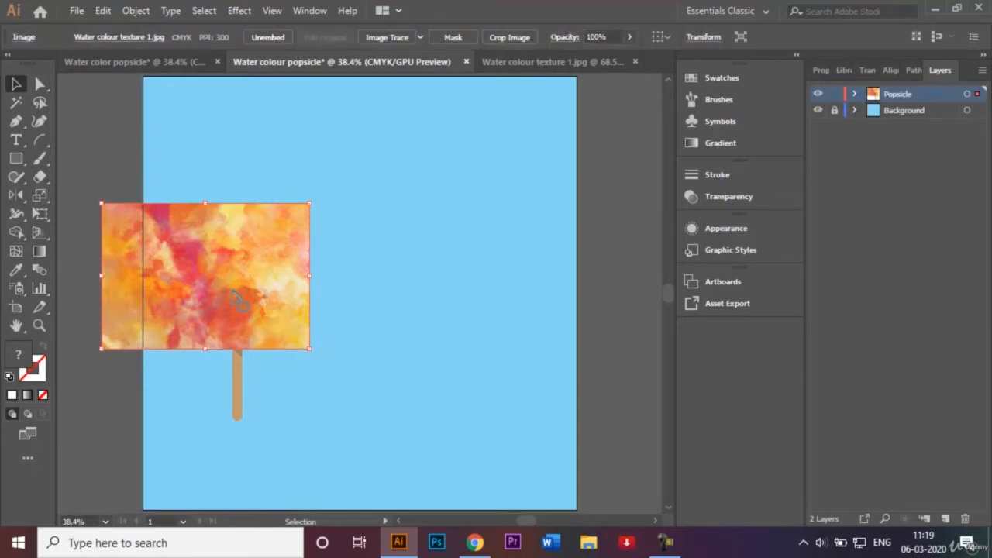
{"action": "left_click_drag", "start_coordinate": [238, 299], "coordinate": [379, 308]}
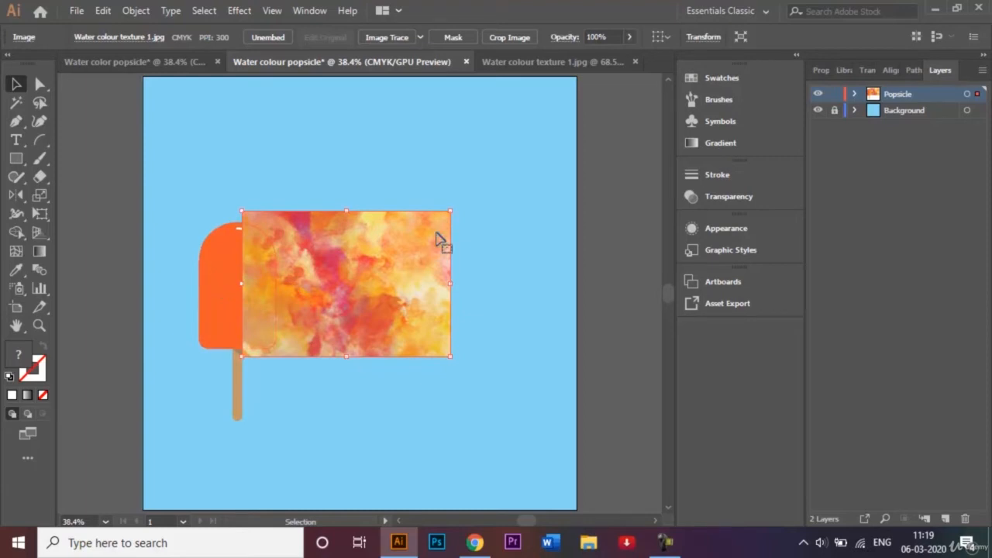
- Paste a copy of the orange popsicle body directly in front of the original and bring it to the front, above the texture image
{"action": "left_click", "coordinate": [513, 199]}
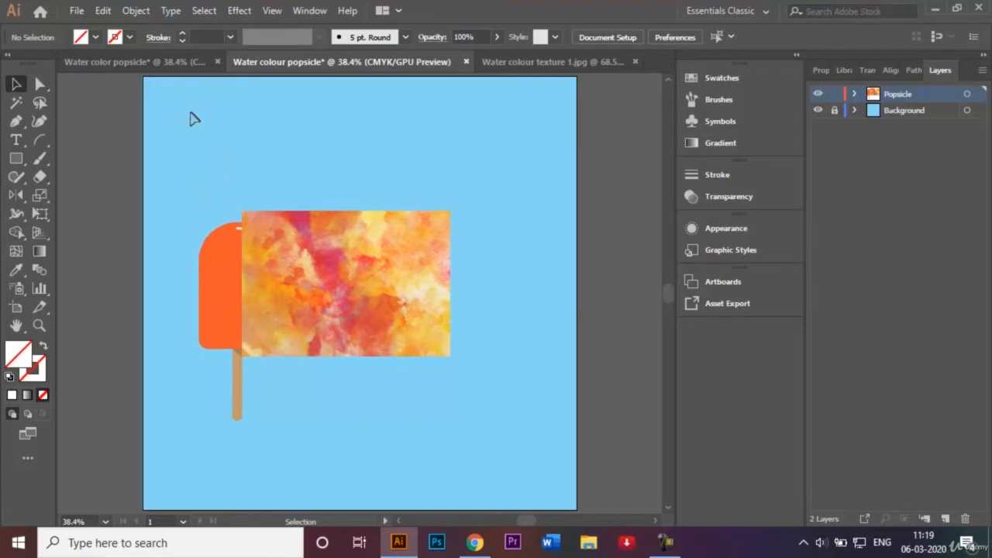
{"action": "left_click", "coordinate": [211, 281]}
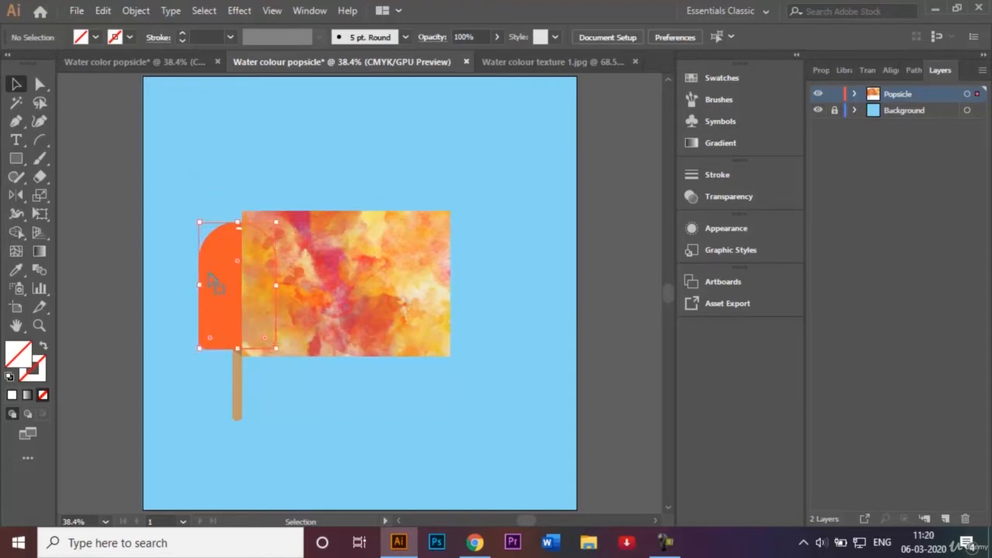
{"action": "left_click", "coordinate": [103, 11]}
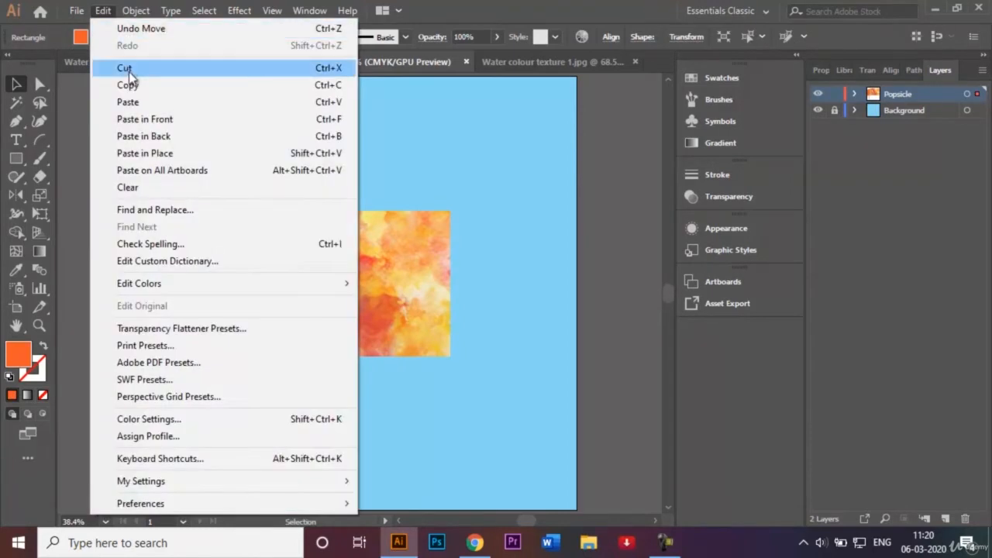
{"action": "left_click", "coordinate": [128, 85]}
{"action": "left_click", "coordinate": [104, 12]}
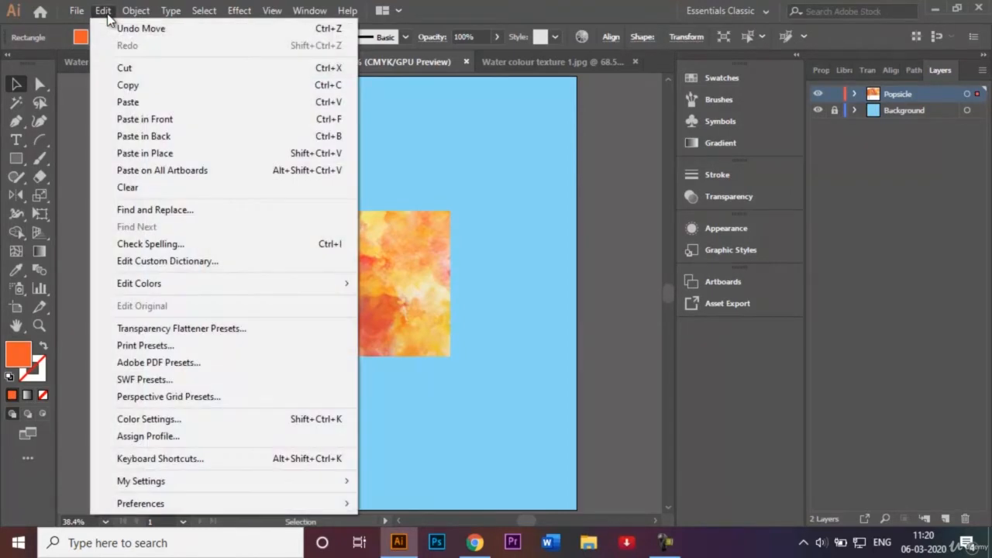
{"action": "left_click", "coordinate": [132, 124]}
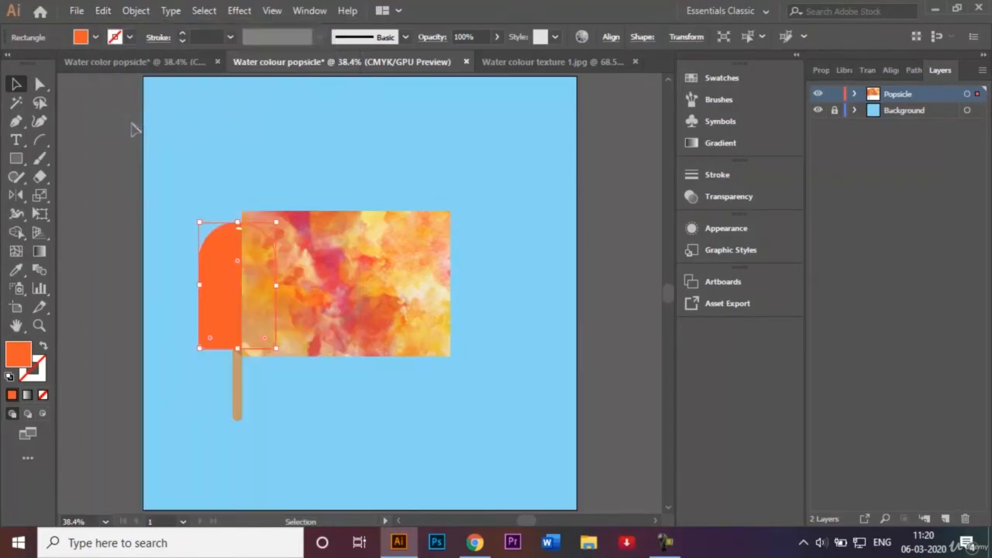
{"action": "right_click", "coordinate": [224, 277]}
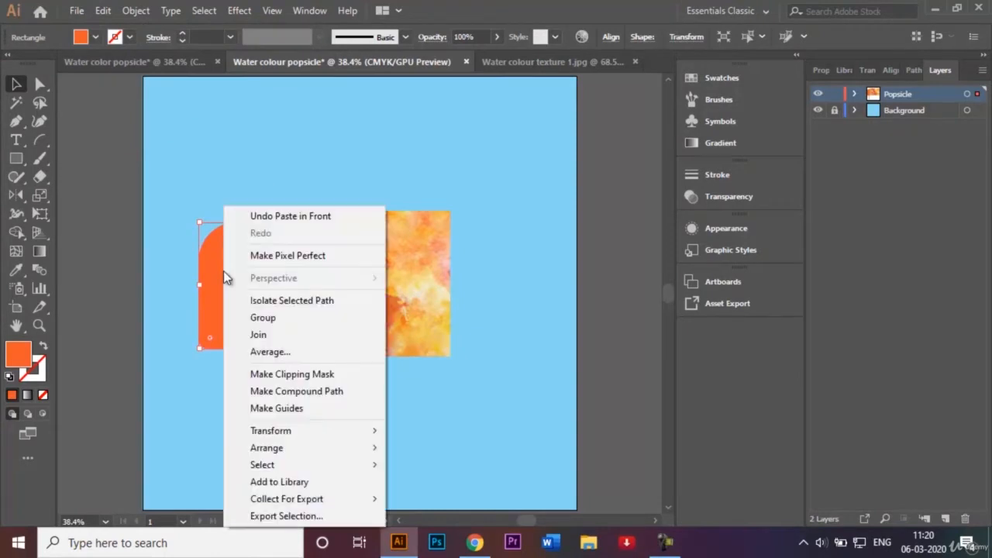
{"action": "mouse_move", "coordinate": [320, 450]}
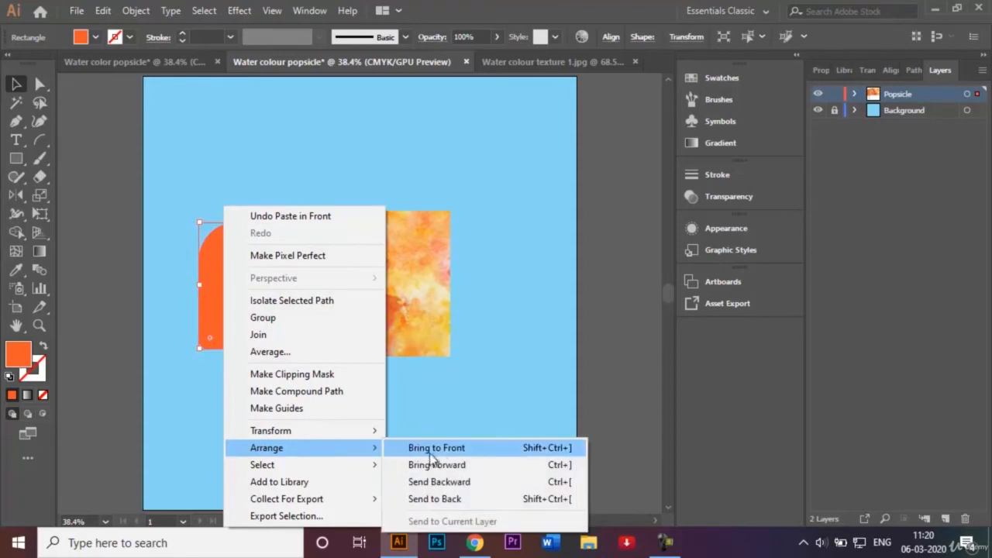
{"action": "left_click", "coordinate": [444, 450]}
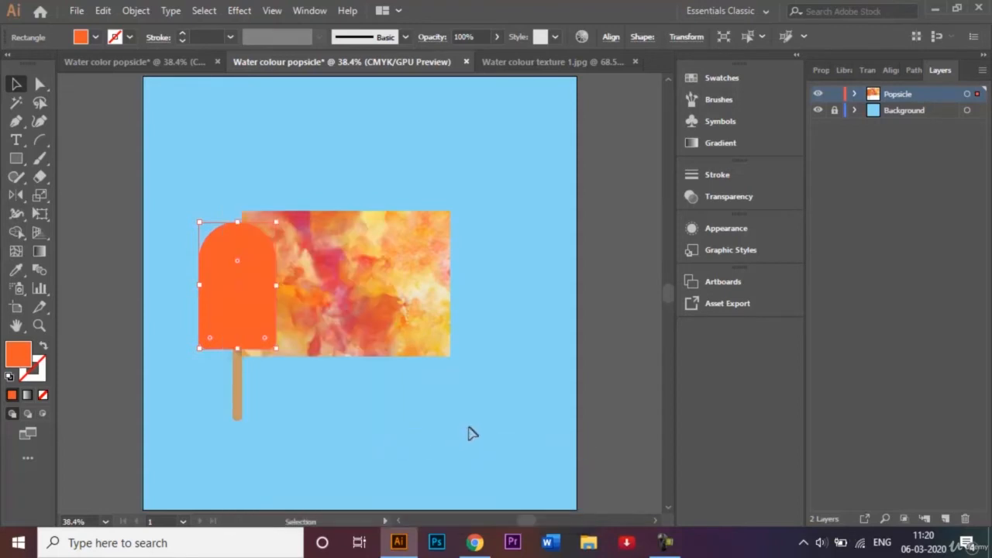
{"action": "left_click", "coordinate": [469, 431]}
- Move the watercolour texture behind the orange body copy so it covers the body fully, and clip it to that shape with a clipping mask
{"action": "left_click_drag", "start_coordinate": [398, 281], "coordinate": [303, 284]}
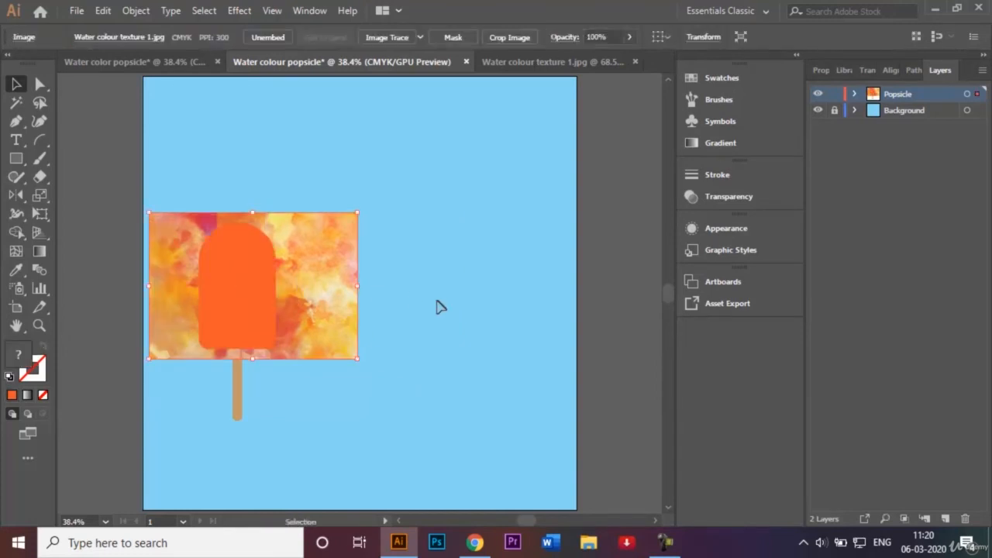
{"action": "left_click", "coordinate": [258, 266], "text": "shift"}
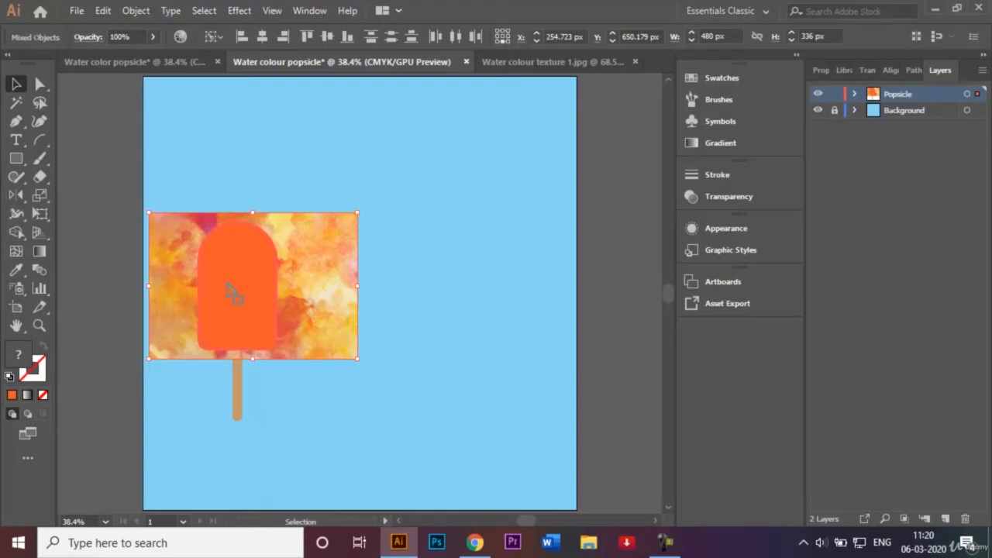
{"action": "left_click", "coordinate": [504, 318]}
{"action": "left_click", "coordinate": [222, 272]}
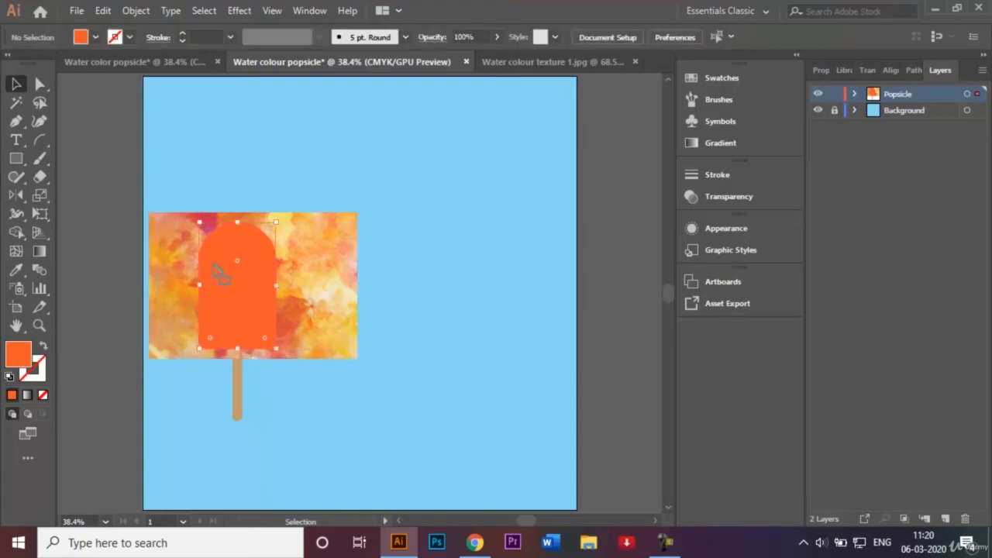
{"action": "left_click", "coordinate": [314, 246], "text": "shift"}
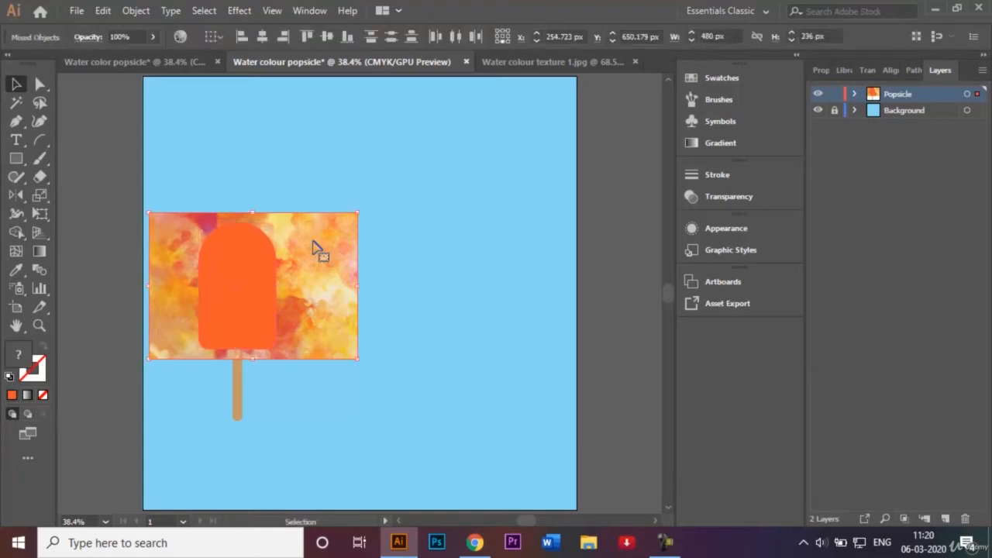
{"action": "right_click", "coordinate": [313, 245]}
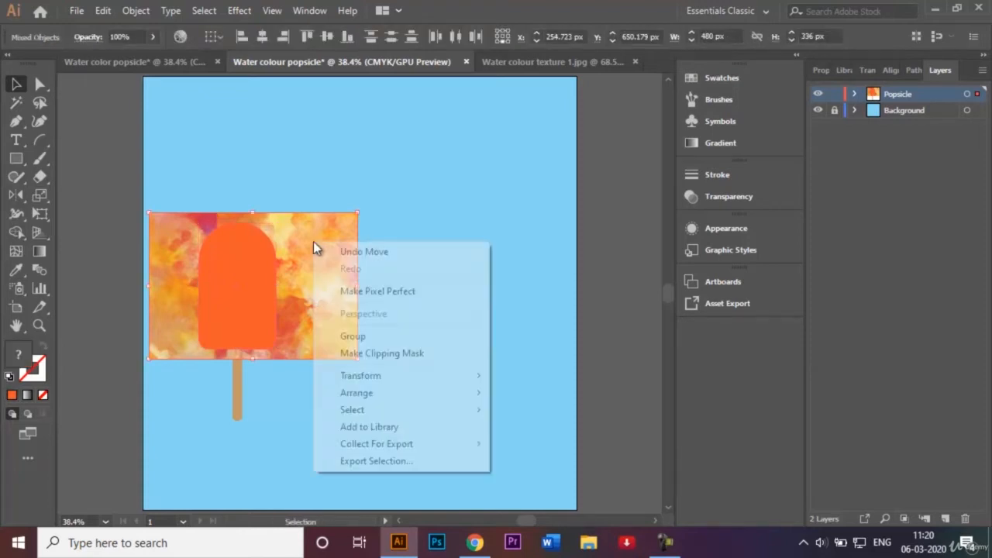
{"action": "left_click", "coordinate": [381, 353]}
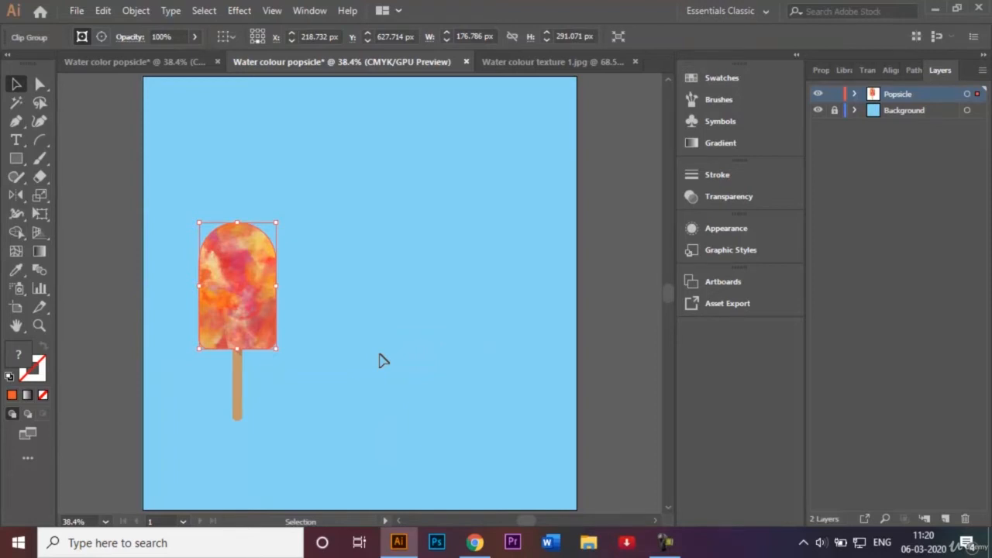
- Set the clipped texture's blending mode to Overlay and deselect it
{"action": "left_click", "coordinate": [741, 199]}
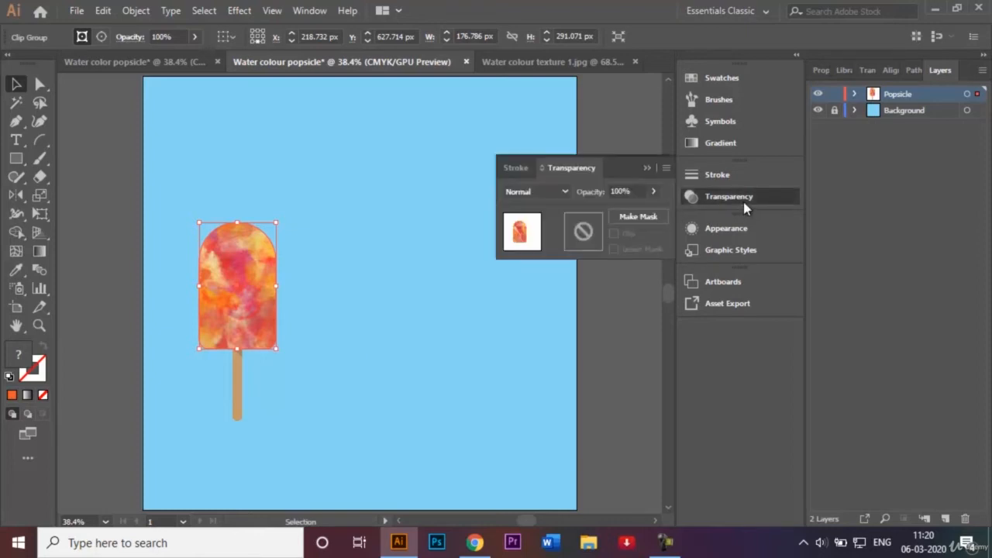
{"action": "left_click", "coordinate": [562, 195]}
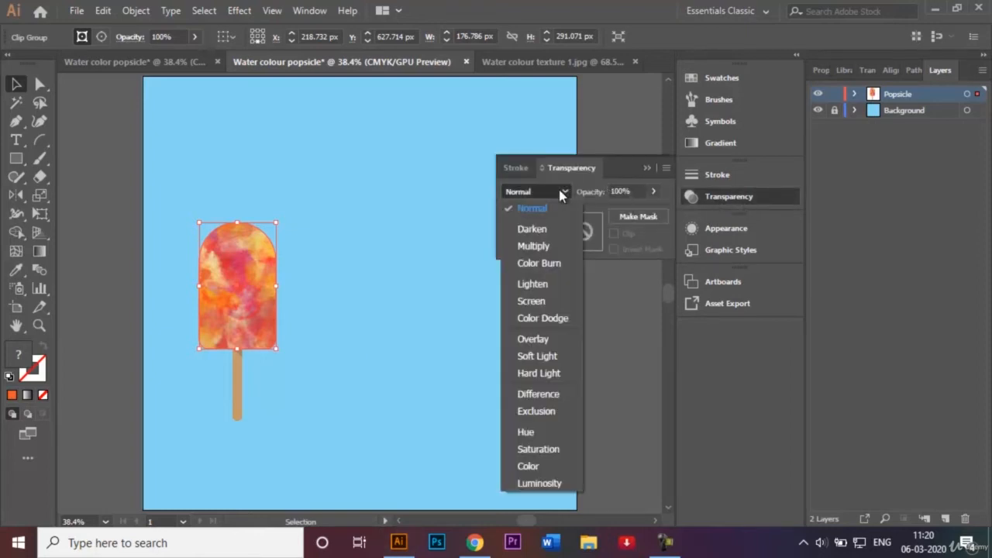
{"action": "left_click", "coordinate": [543, 341]}
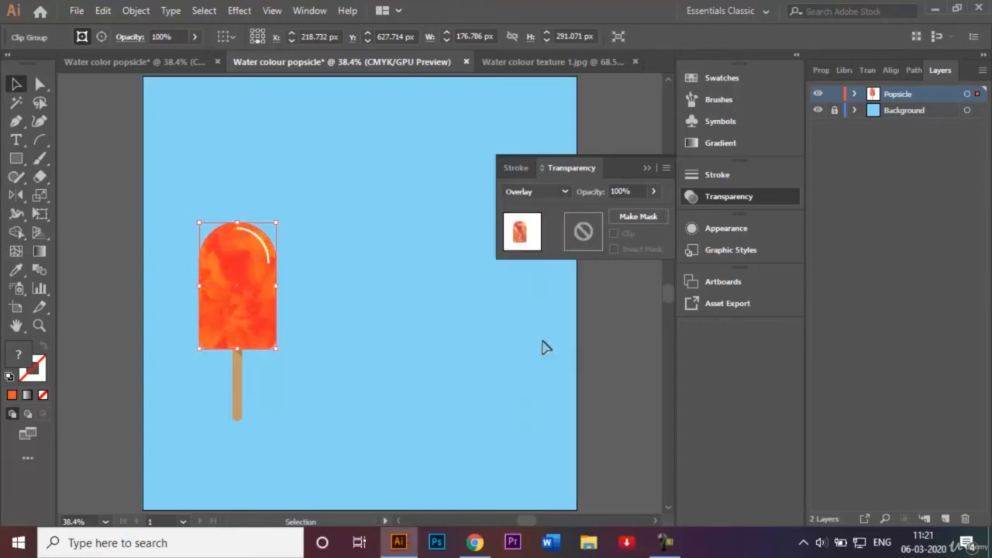
{"action": "left_click", "coordinate": [643, 168]}
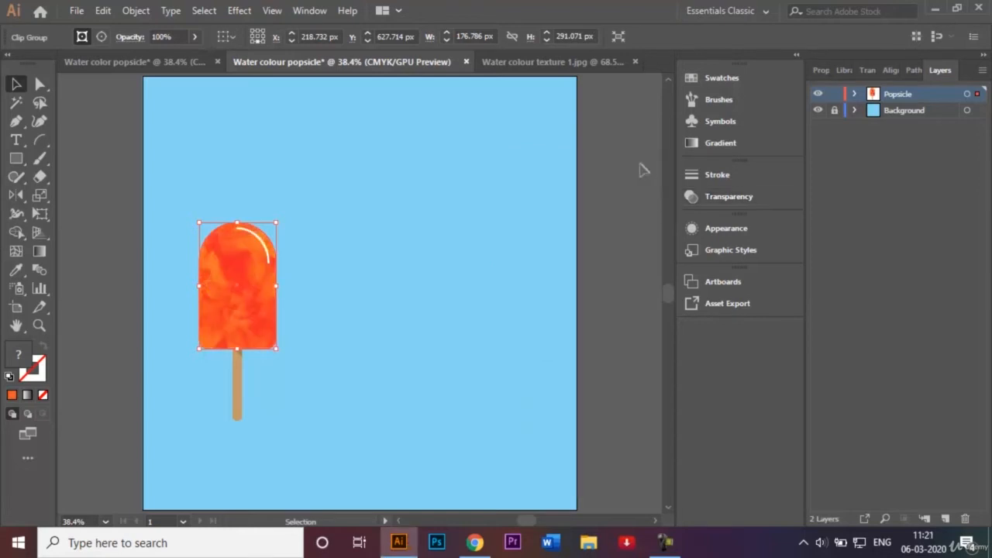
{"action": "left_click", "coordinate": [316, 270]}
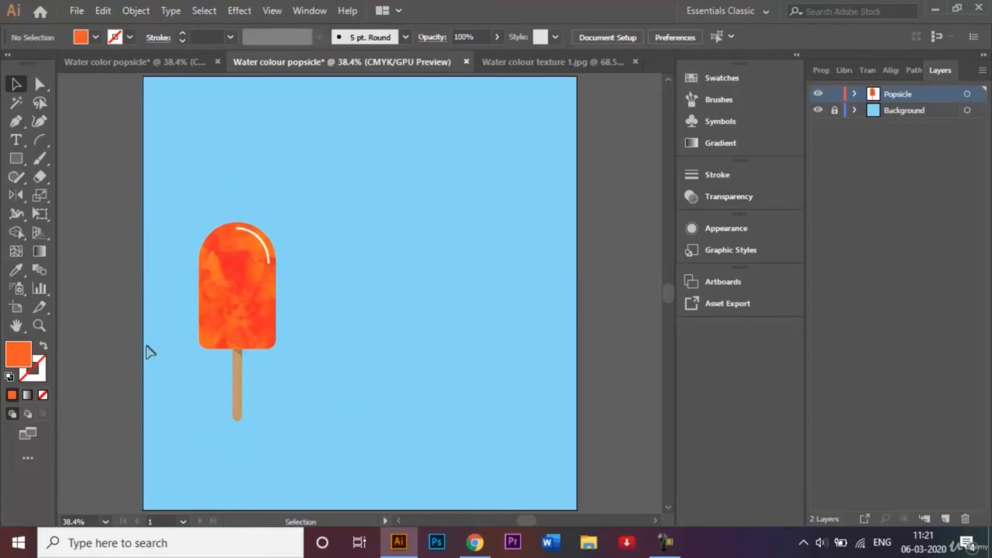
- Close the Water colour texture 1.jpg document and look at the finished reference popsicles in Water color popsicle before returning to the working document
{"action": "left_click", "coordinate": [635, 61]}
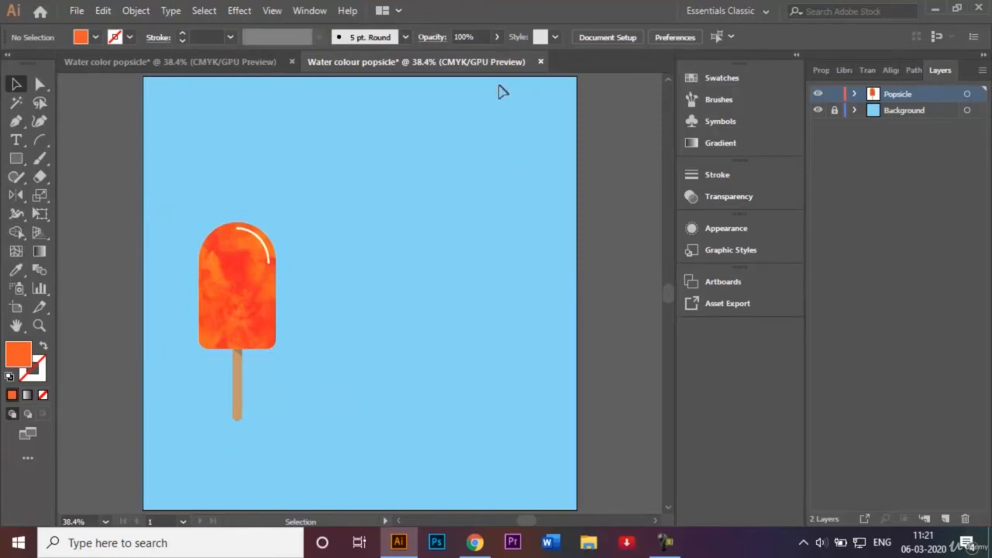
{"action": "left_click", "coordinate": [210, 59]}
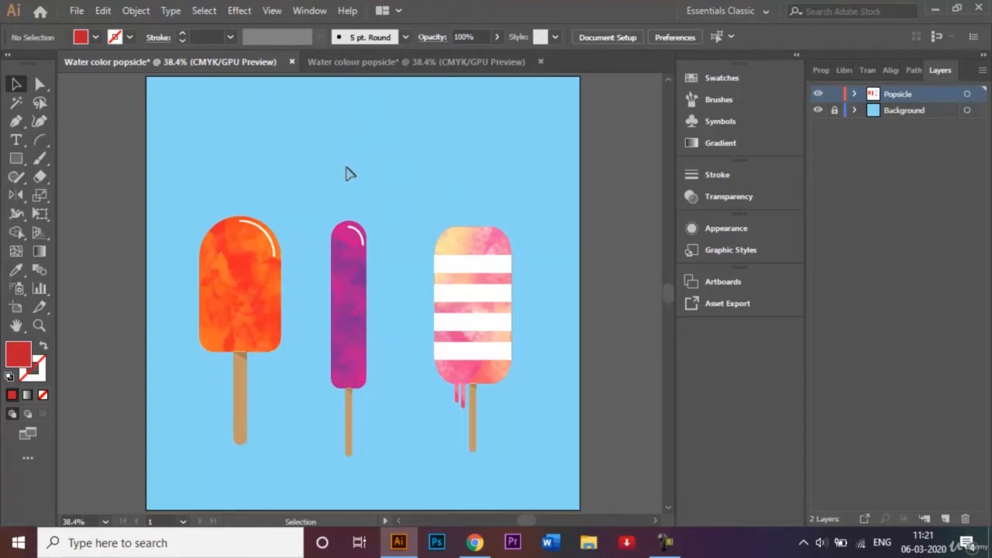
{"action": "left_click", "coordinate": [443, 62]}
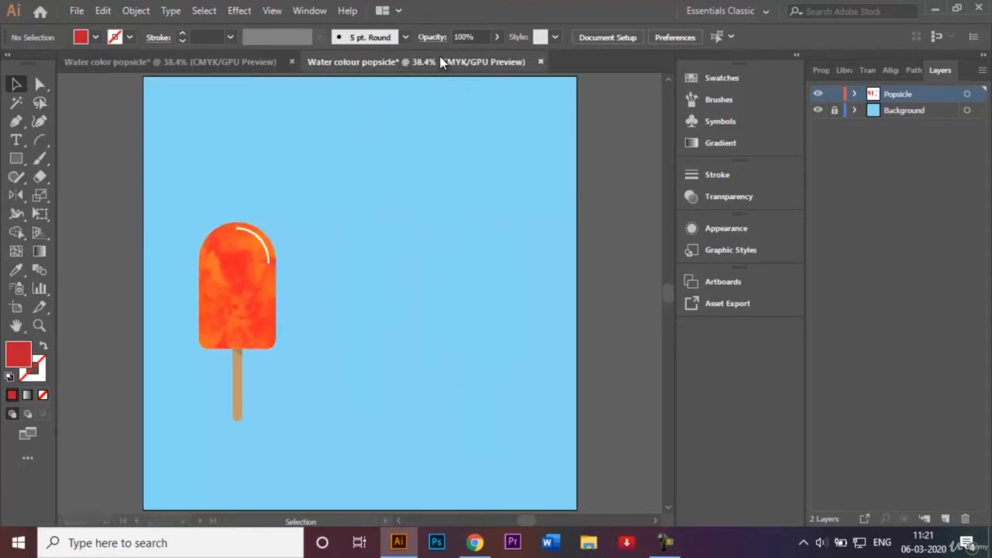
- Draw a tall, narrow purple rectangle without a stroke beside the orange popsicle as the second popsicle's body
{"action": "left_click", "coordinate": [18, 158]}
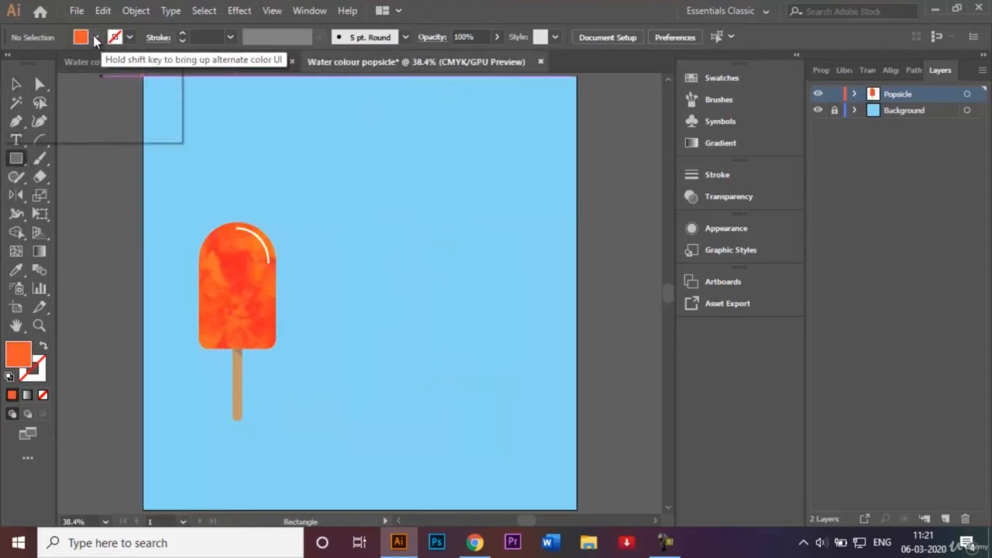
{"action": "left_click", "coordinate": [10, 84]}
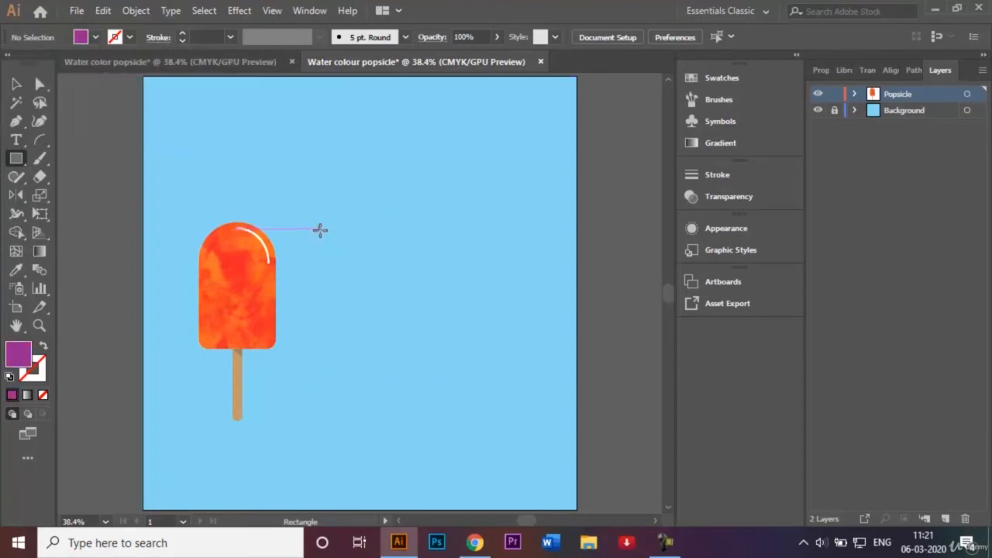
{"action": "left_click_drag", "start_coordinate": [320, 226], "coordinate": [347, 383]}
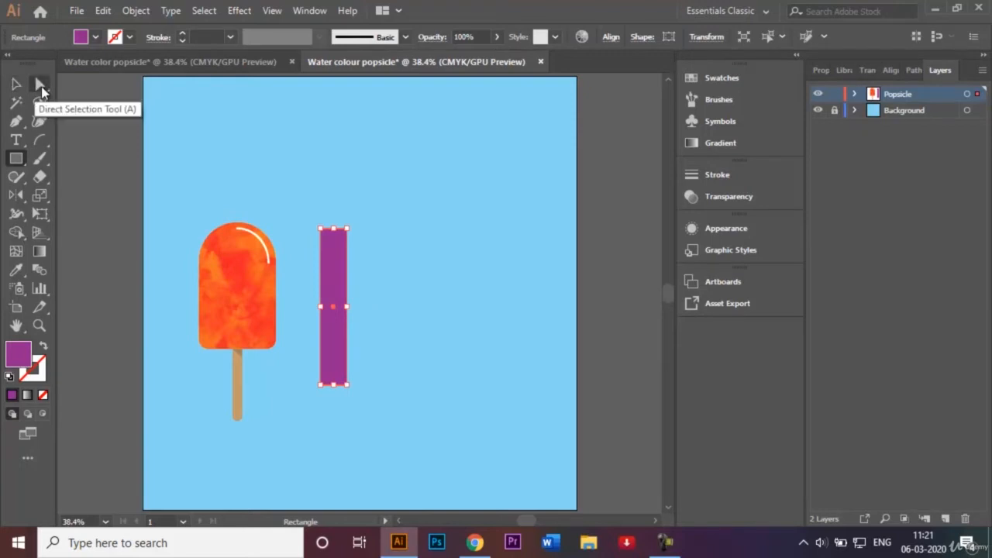
- Round the purple rectangle's two upper corners fully, with a radius of about 30 px
{"action": "left_click", "coordinate": [41, 85]}
{"action": "left_click", "coordinate": [329, 230]}
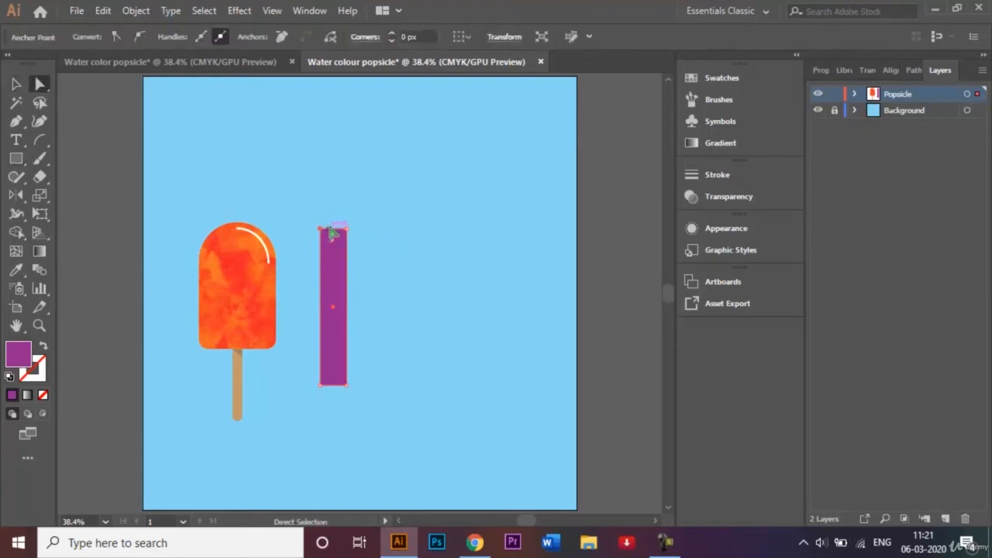
{"action": "left_click", "coordinate": [348, 230], "text": "shift"}
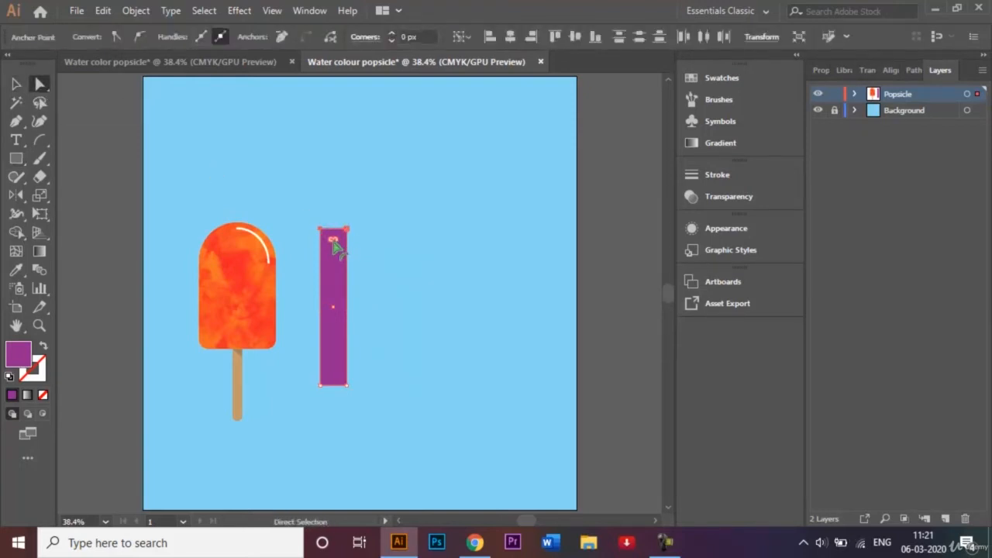
{"action": "left_click_drag", "start_coordinate": [334, 242], "coordinate": [343, 272]}
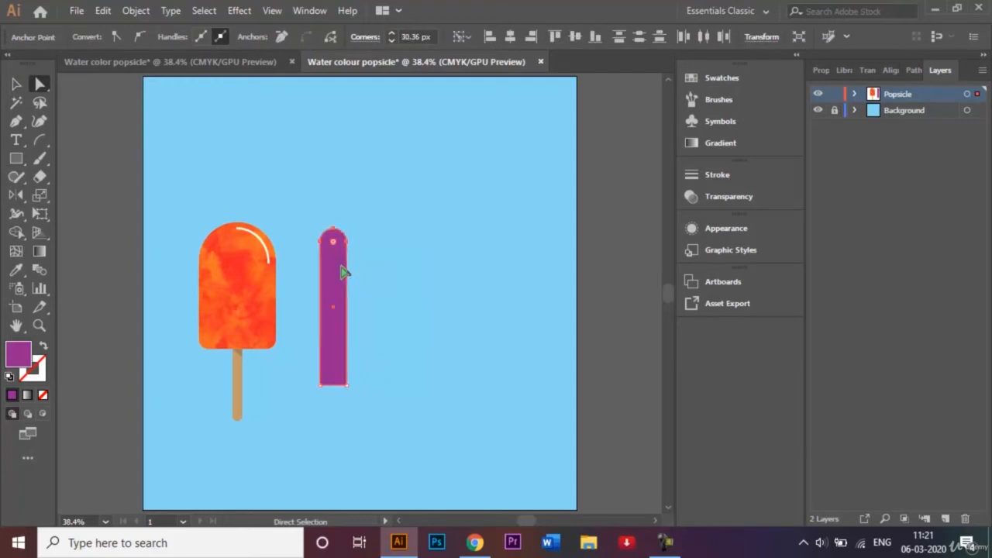
- Round the purple body's two lower corners to a radius of about 21 px and deselect the shape
{"action": "left_click", "coordinate": [324, 385]}
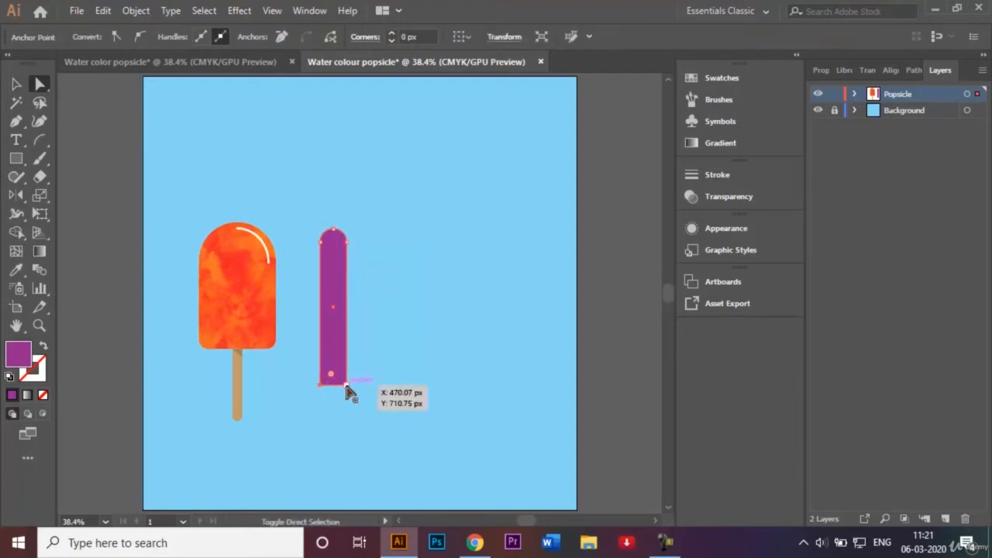
{"action": "left_click", "coordinate": [347, 385], "text": "shift"}
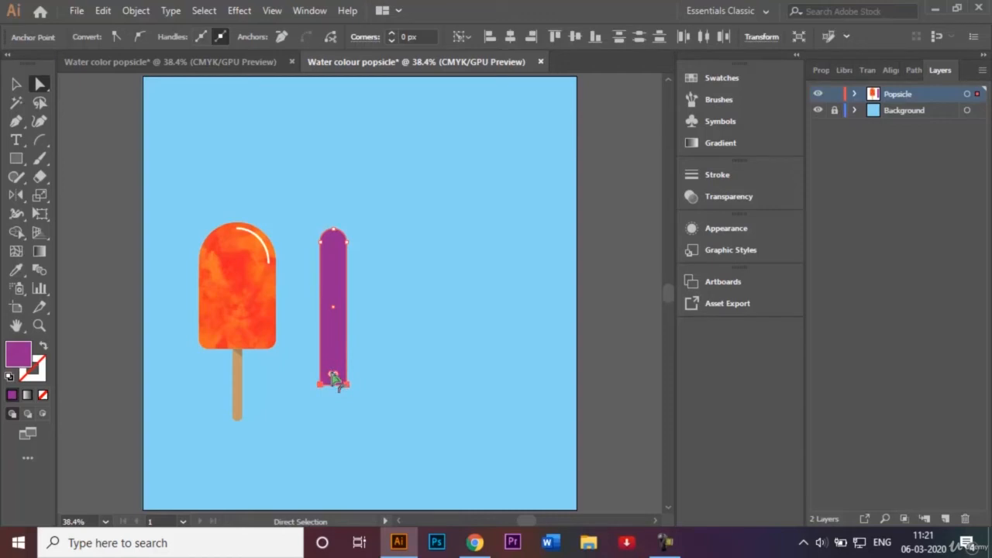
{"action": "left_click_drag", "start_coordinate": [335, 378], "coordinate": [332, 377]}
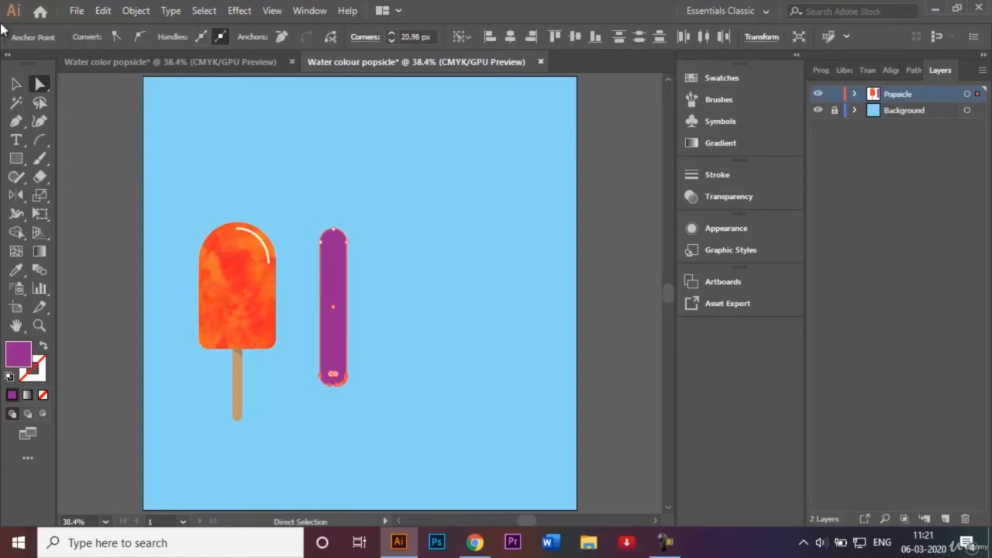
{"action": "left_click", "coordinate": [15, 83]}
{"action": "left_click", "coordinate": [423, 285]}
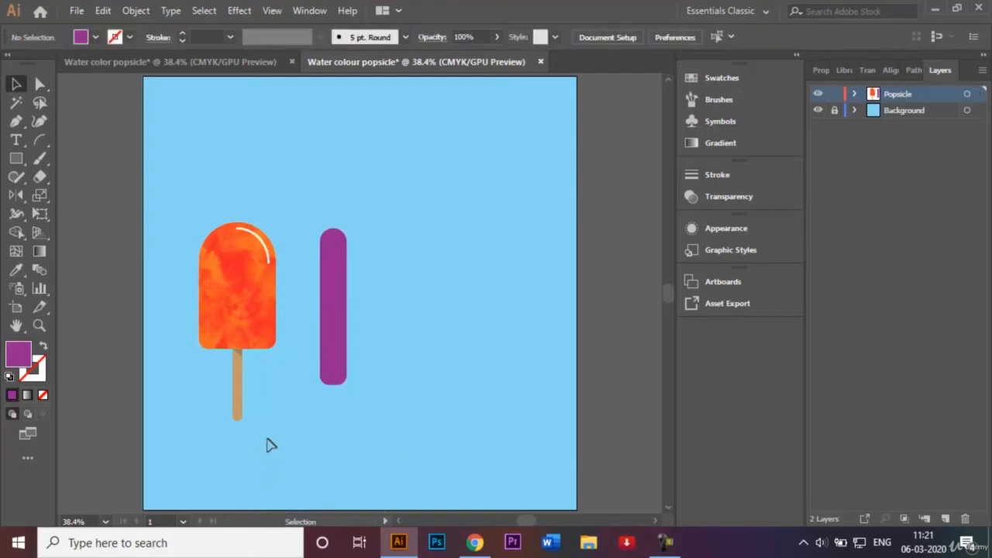
- Duplicate the orange popsicle's stick with its shadow and place the copy centred directly below the purple body
{"action": "left_click", "coordinate": [220, 353]}
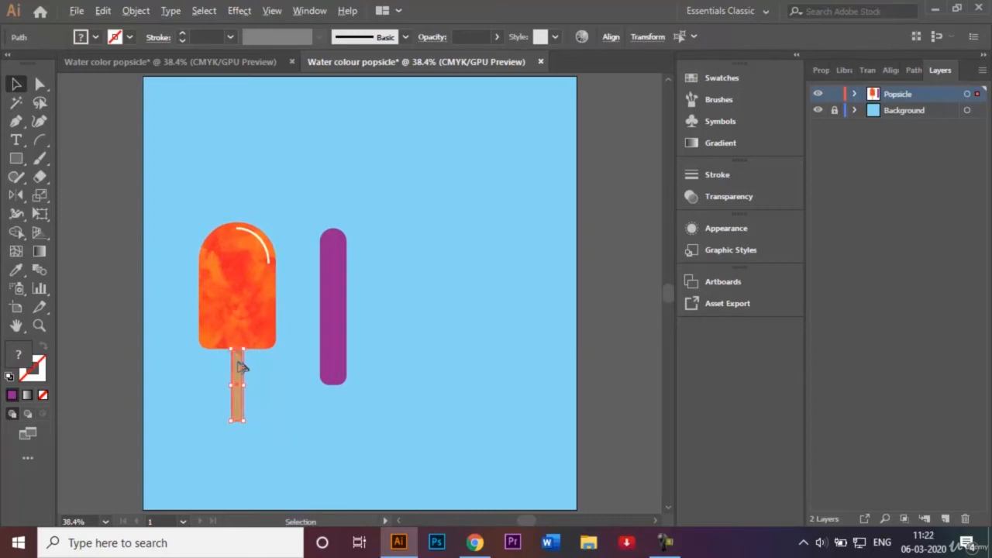
{"action": "left_click_drag", "start_coordinate": [240, 367], "coordinate": [337, 405]}
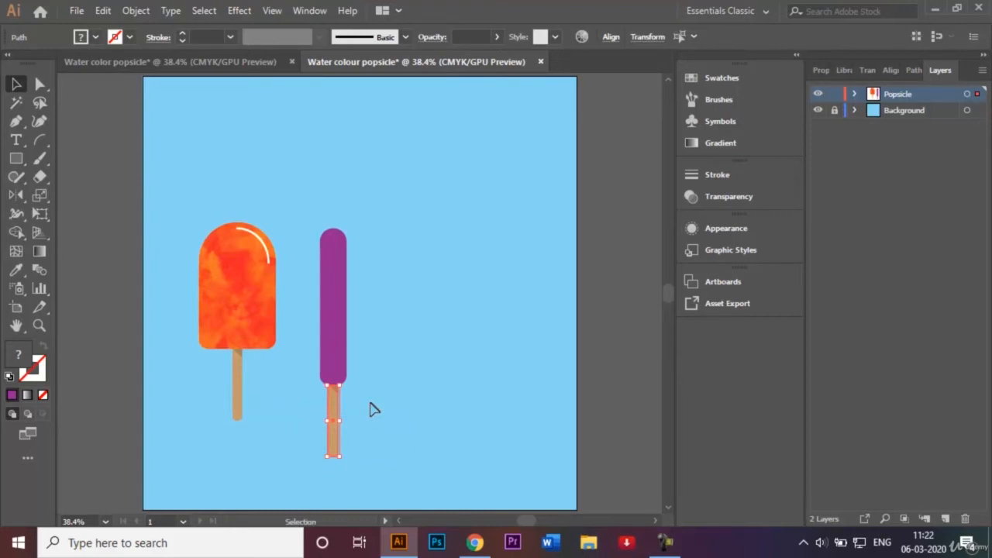
{"action": "key", "text": "ctrl+plus"}
{"action": "key", "text": "ctrl+plus"}
{"action": "key", "text": "ctrl+plus"}
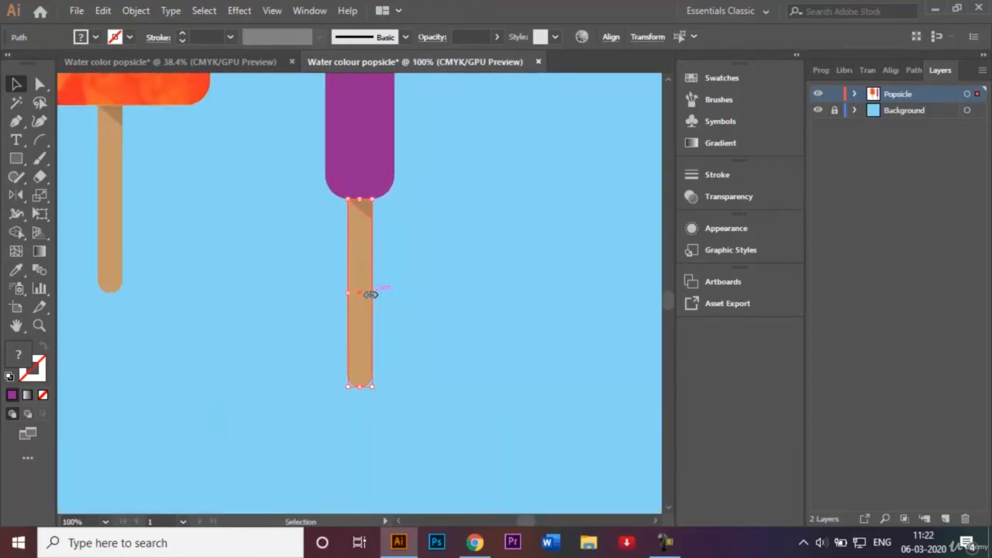
- Narrow the copied stick with its shadow and centre it horizontally with the purple body
{"action": "left_click_drag", "start_coordinate": [371, 295], "coordinate": [363, 293]}
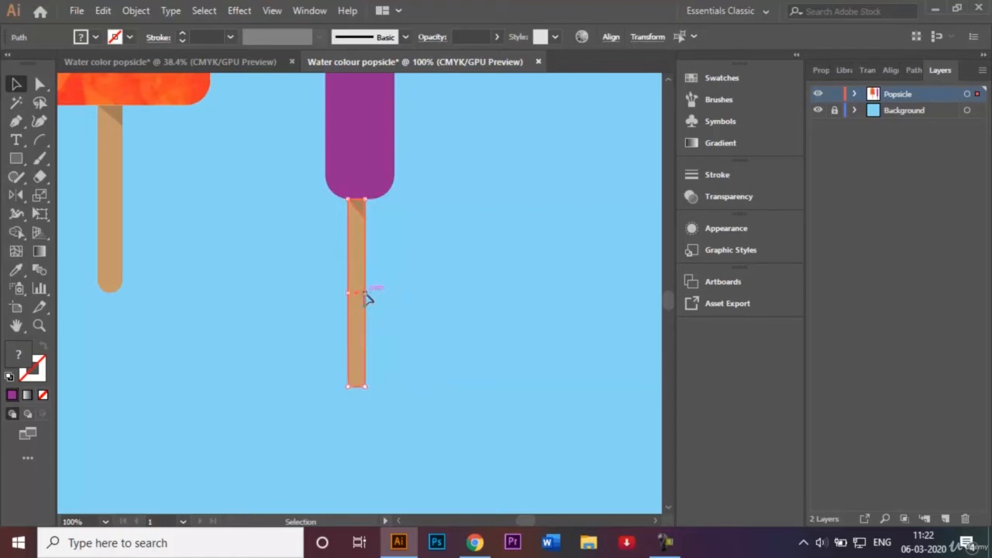
{"action": "left_click", "coordinate": [432, 201]}
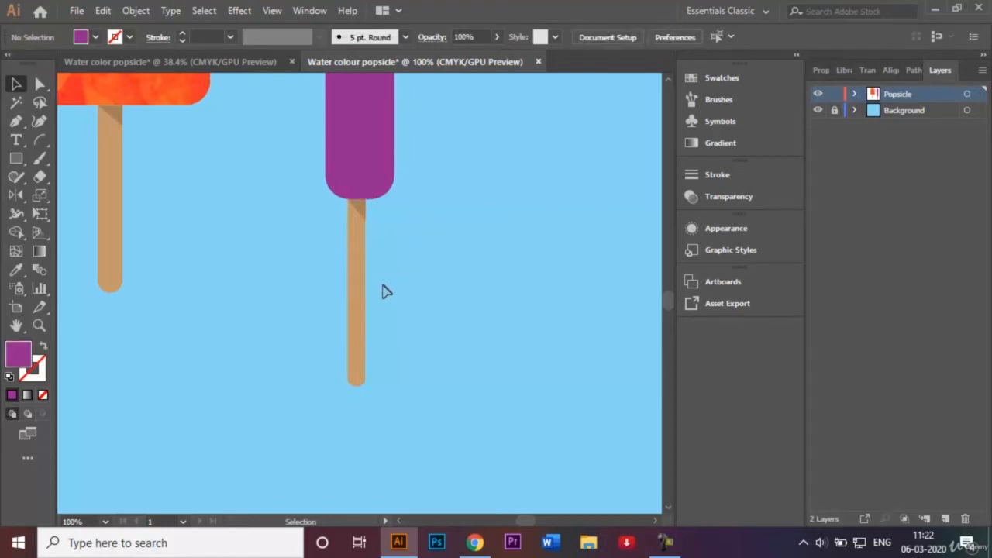
{"action": "left_click", "coordinate": [343, 149]}
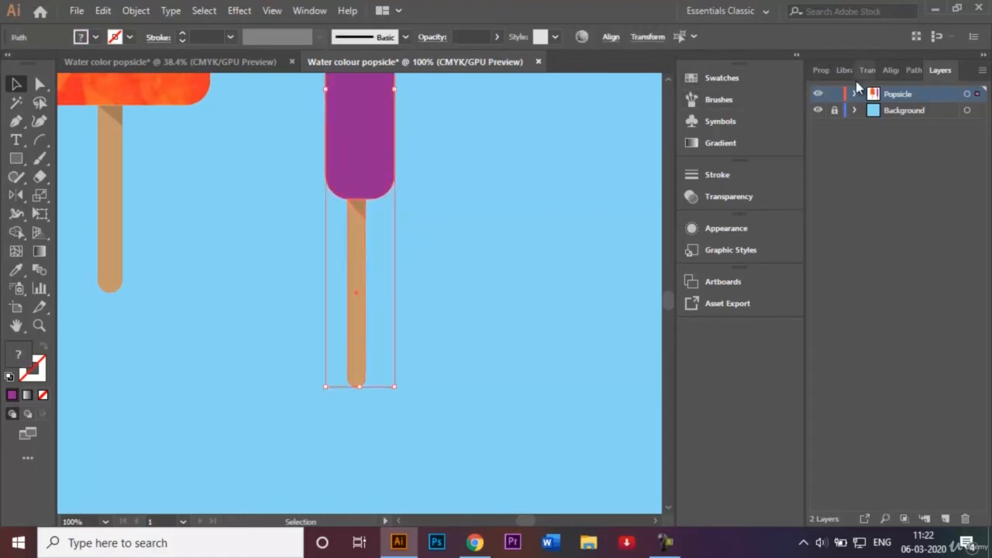
{"action": "left_click", "coordinate": [893, 76]}
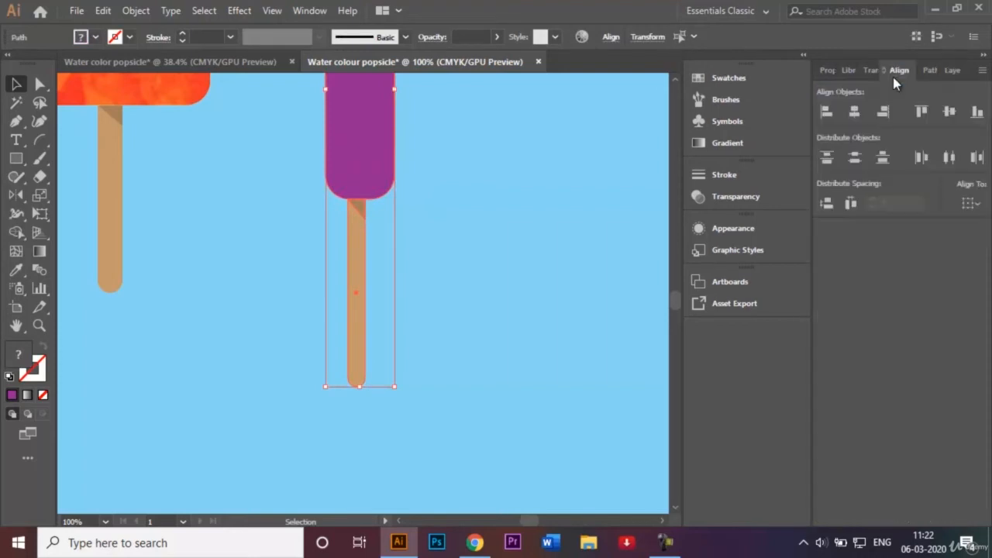
{"action": "left_click", "coordinate": [853, 113]}
{"action": "left_click", "coordinate": [488, 229]}
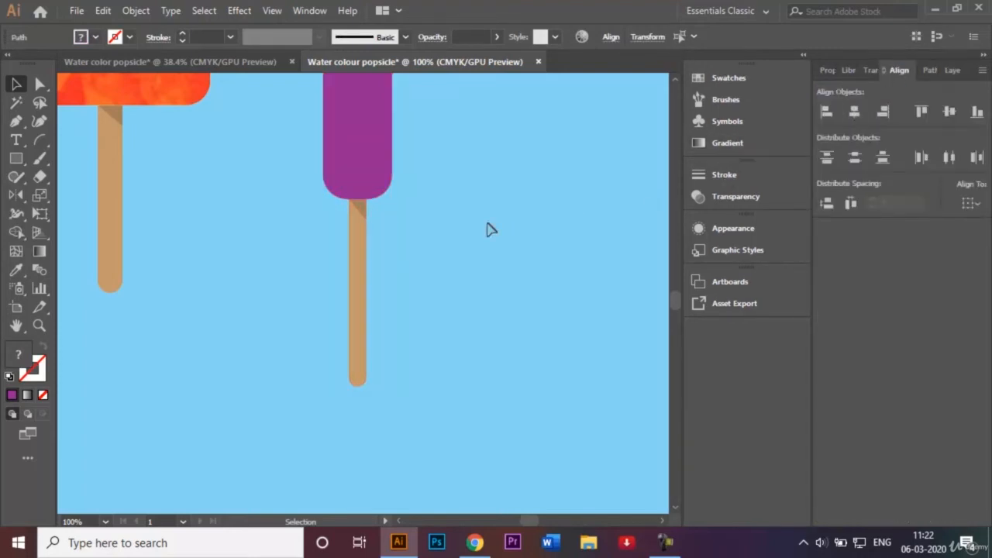
{"action": "key", "text": "ctrl+0"}
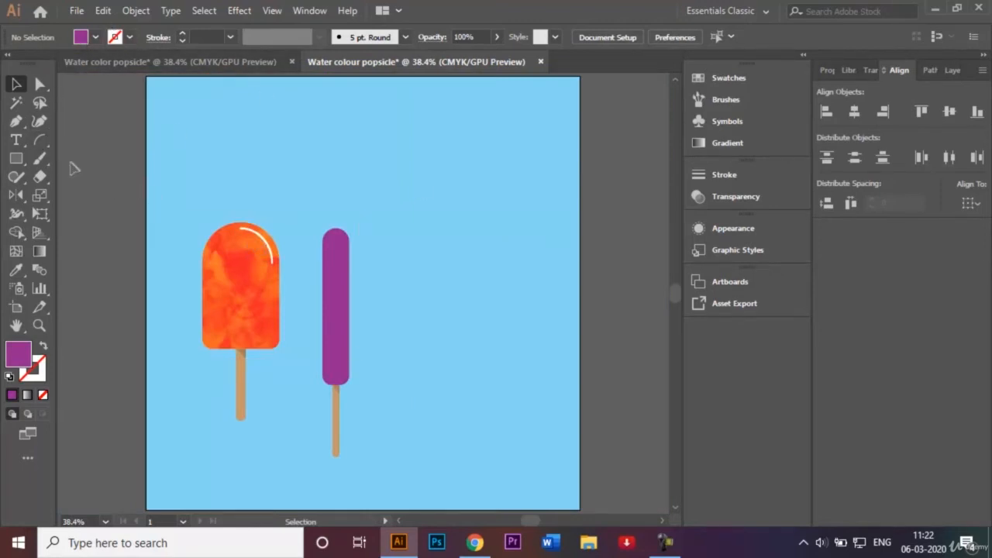
- Draw a white 2 pt arc without a fill as a highlight inside the purple body's upper right curve
{"action": "left_click", "coordinate": [40, 143]}
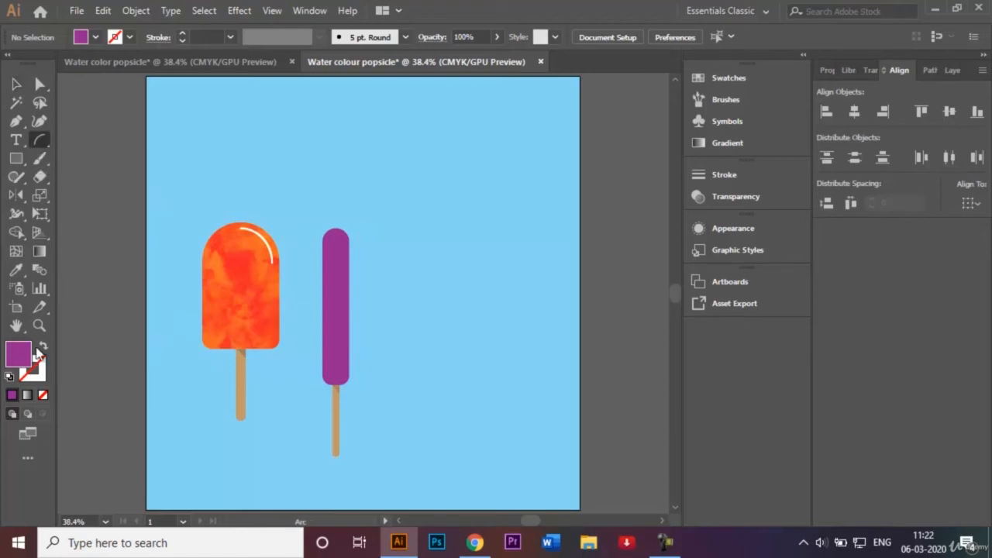
{"action": "key", "text": "shift+x"}
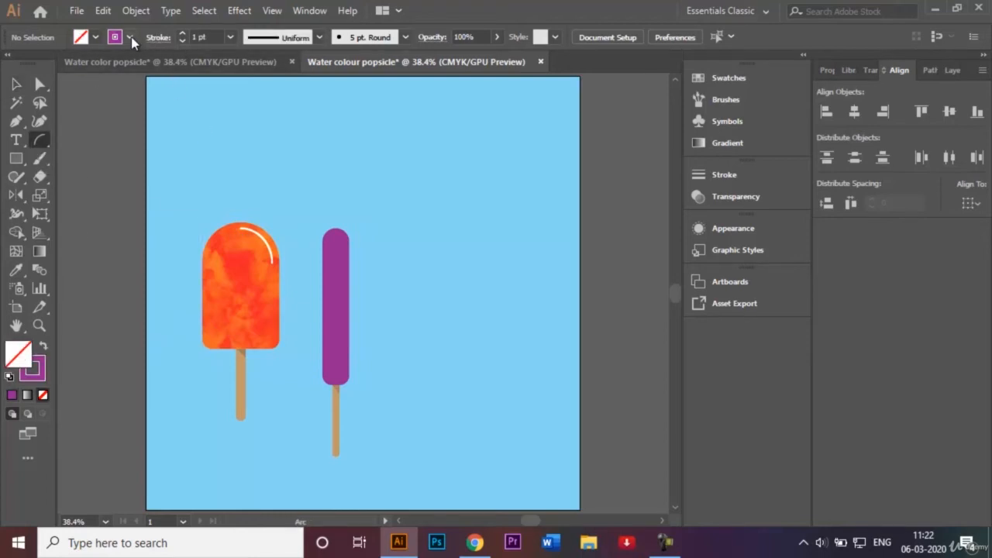
{"action": "left_click", "coordinate": [114, 37]}
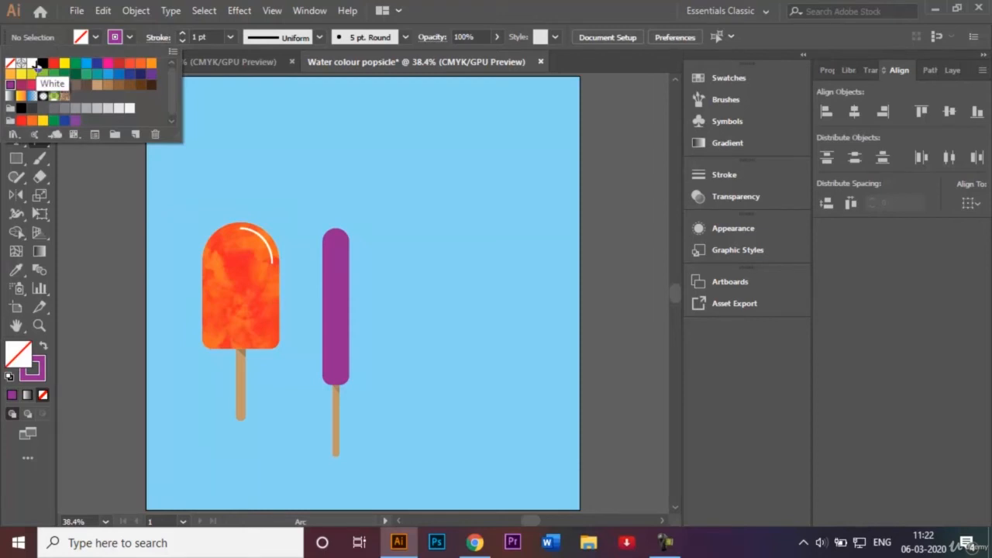
{"action": "left_click", "coordinate": [36, 66]}
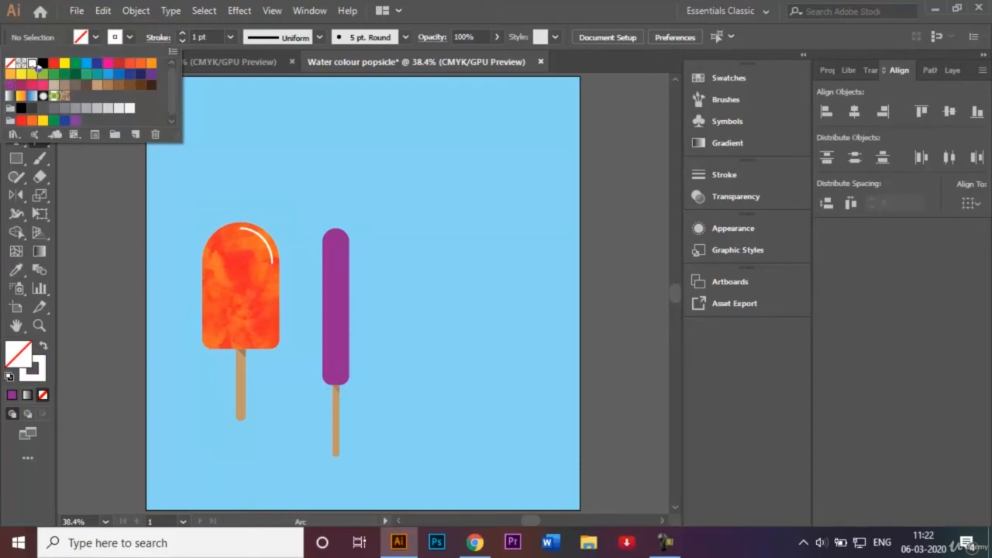
{"action": "left_click", "coordinate": [231, 38]}
{"action": "left_click", "coordinate": [263, 131]}
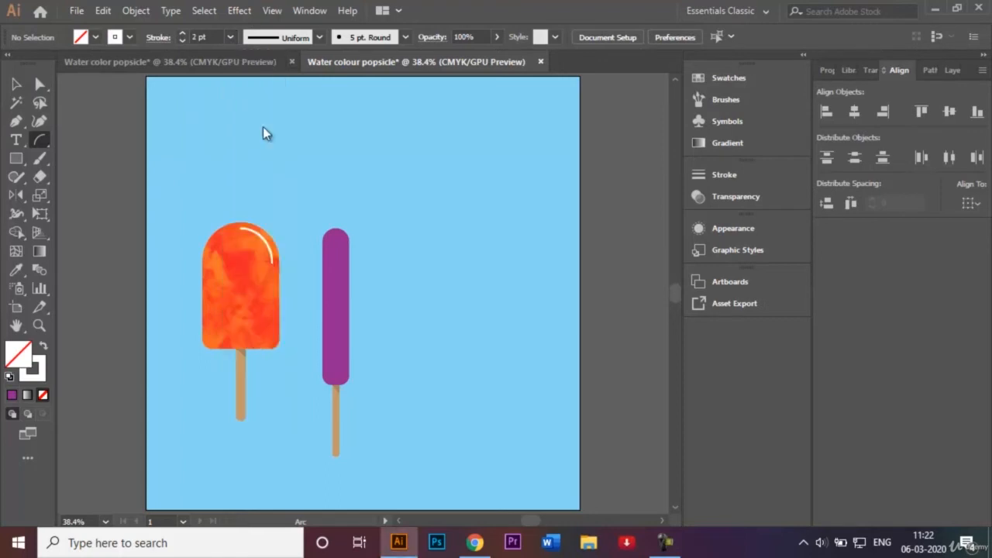
{"action": "left_click", "coordinate": [335, 233]}
{"action": "left_click", "coordinate": [581, 348]}
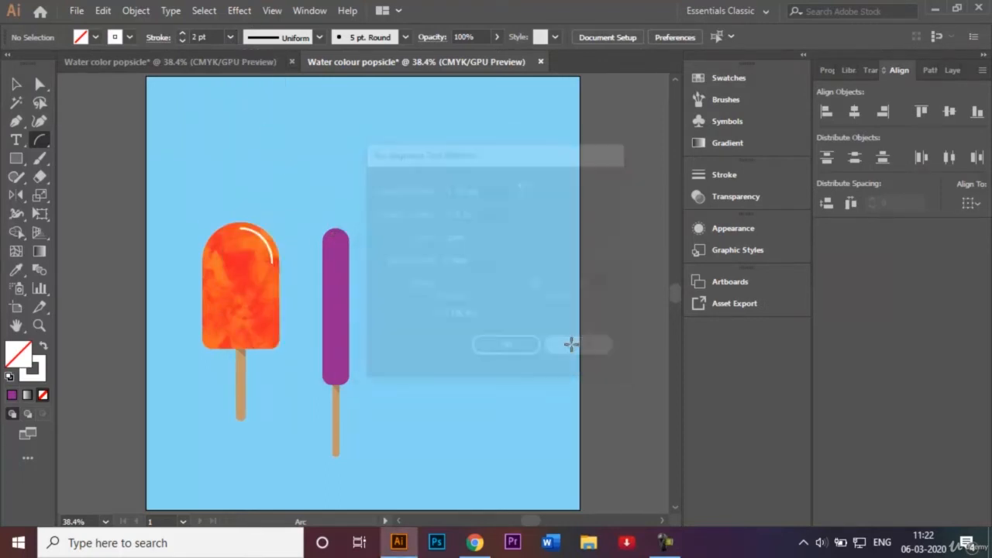
{"action": "left_click_drag", "start_coordinate": [336, 233], "coordinate": [347, 252]}
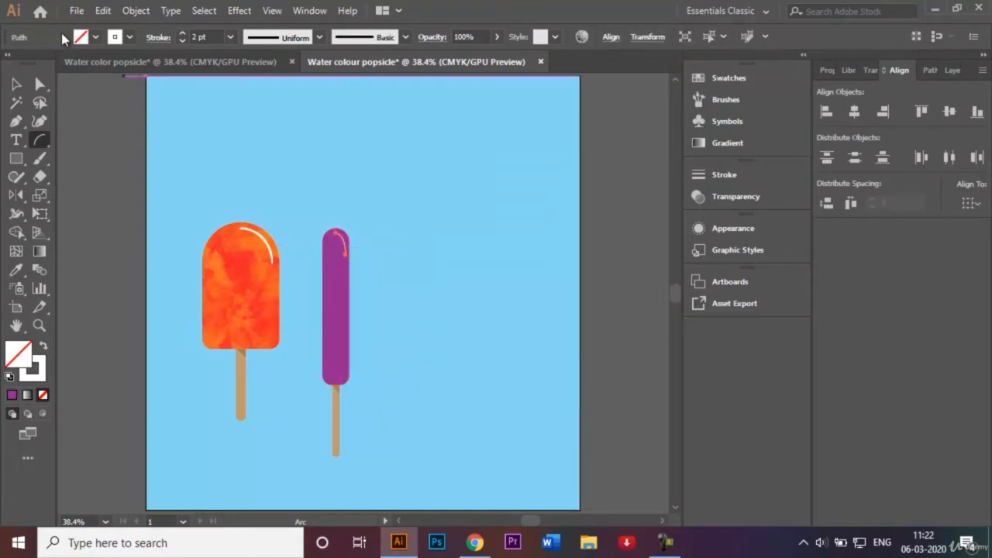
- Give the white highlight arc round caps and deselect it
{"action": "left_click", "coordinate": [16, 85]}
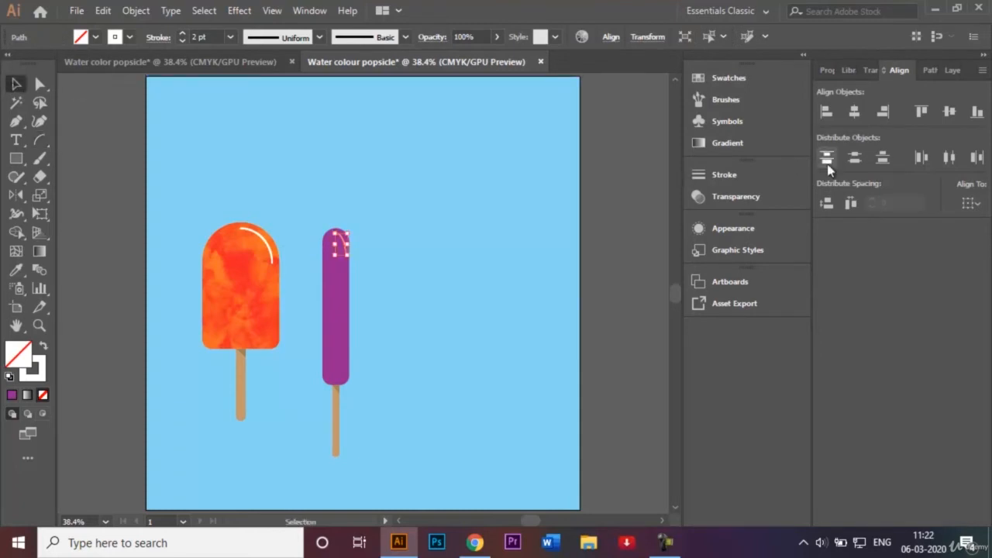
{"action": "left_click", "coordinate": [732, 175]}
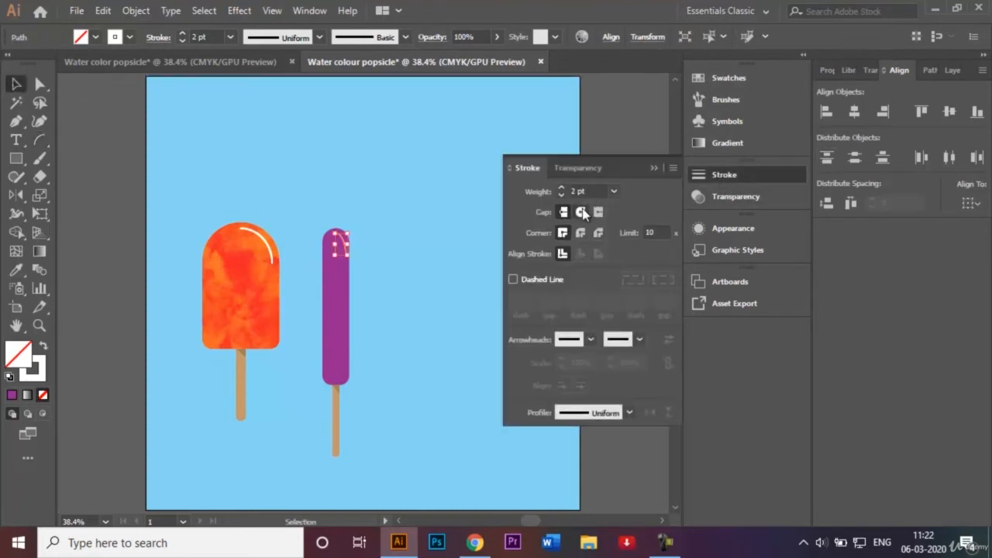
{"action": "left_click", "coordinate": [580, 213]}
{"action": "left_click", "coordinate": [653, 168]}
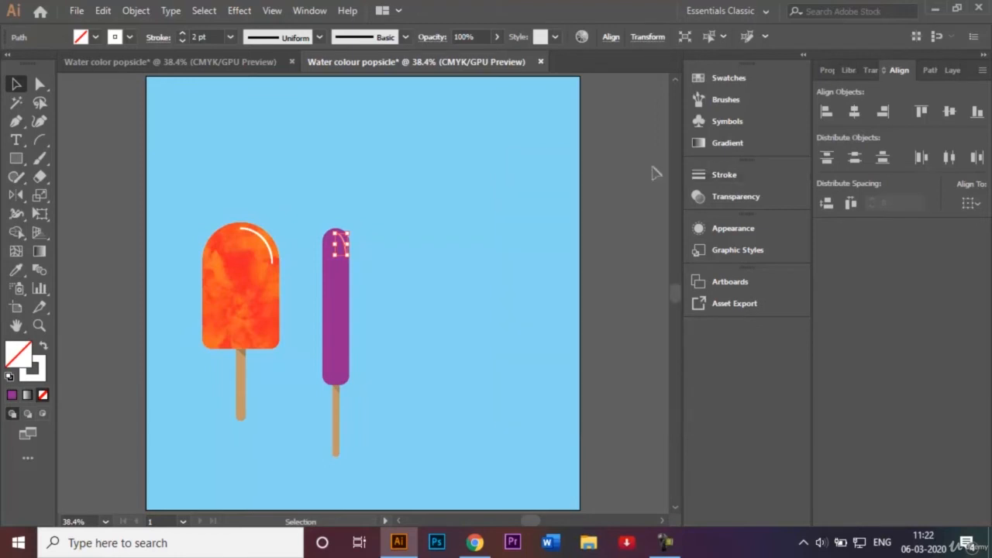
{"action": "left_click", "coordinate": [951, 71]}
{"action": "left_click", "coordinate": [532, 246]}
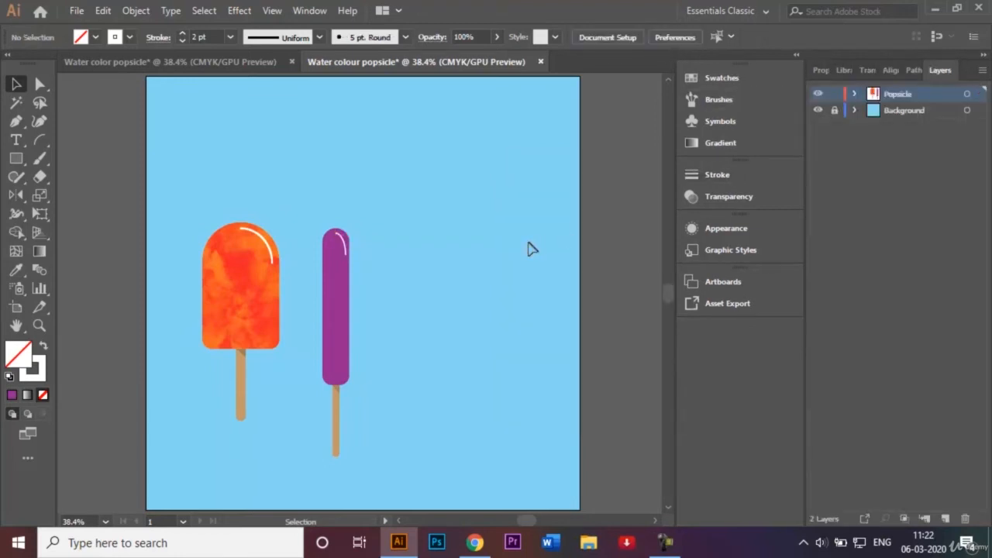
- Move the highlight arc's lower anchor point slightly up and inward, away from the purple body's edge
{"action": "key", "text": "ctrl+equal"}
{"action": "key", "text": "ctrl+equal"}
{"action": "key", "text": "ctrl+equal"}
{"action": "key", "text": "ctrl+equal"}
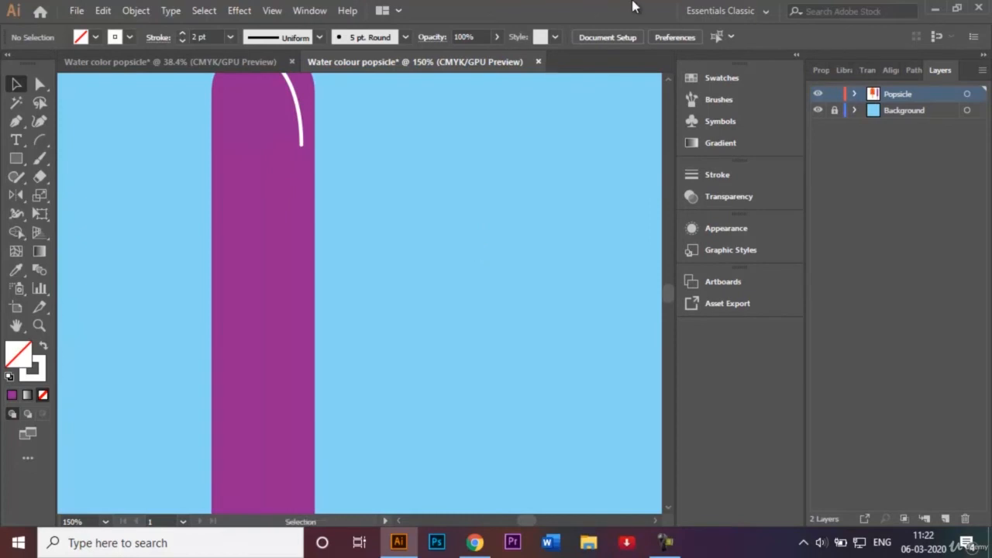
{"action": "scroll", "coordinate": [670, 91], "scroll_direction": "up", "scroll_amount": 1}
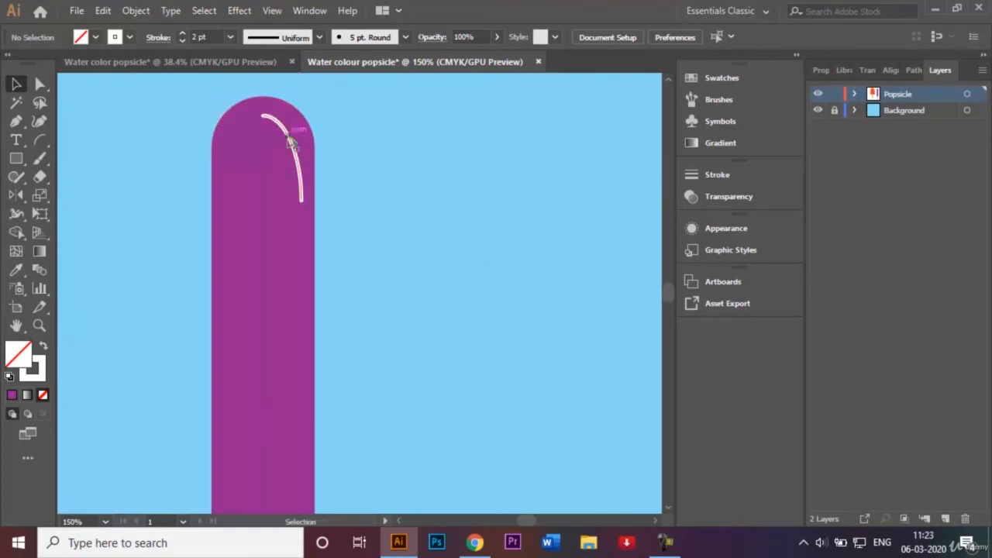
{"action": "left_click", "coordinate": [299, 164]}
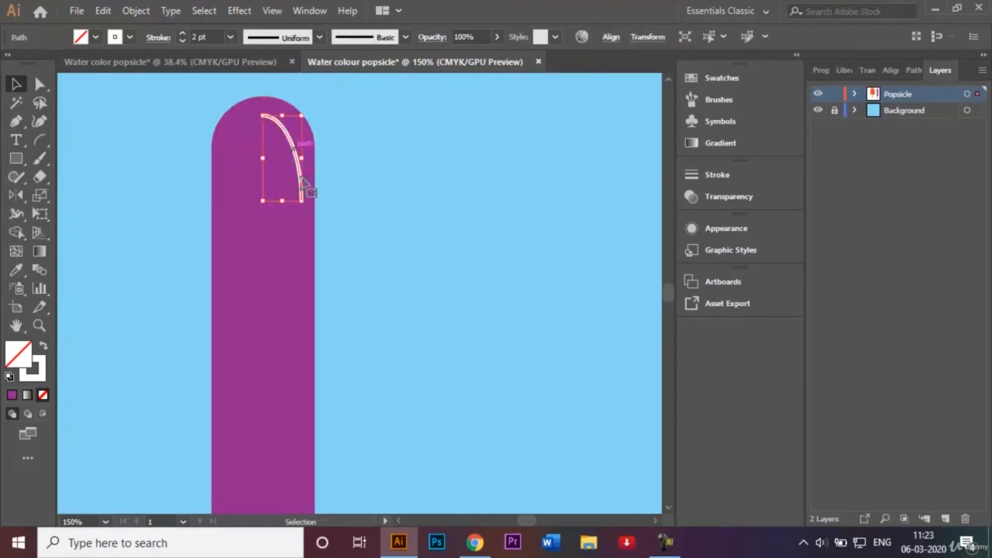
{"action": "left_click", "coordinate": [41, 85]}
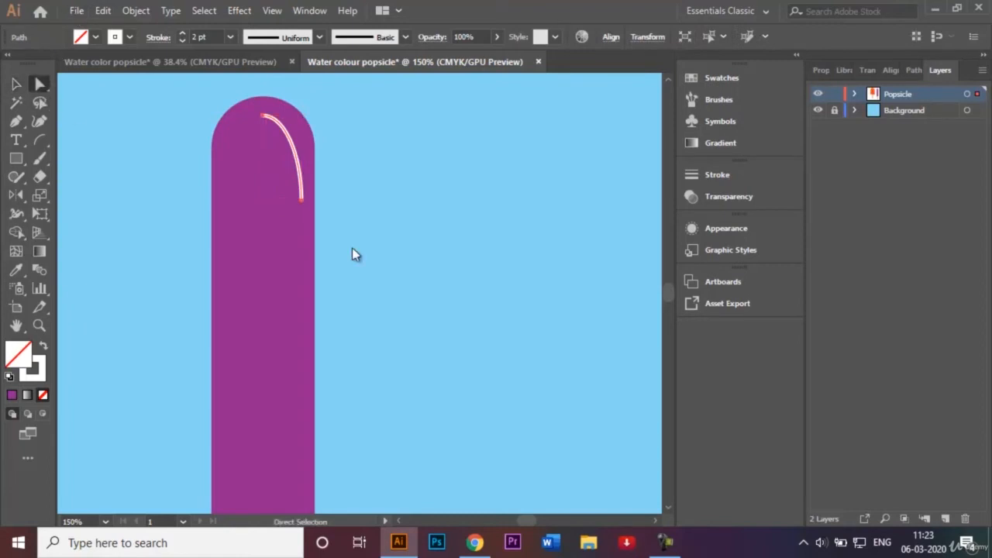
{"action": "left_click", "coordinate": [303, 203]}
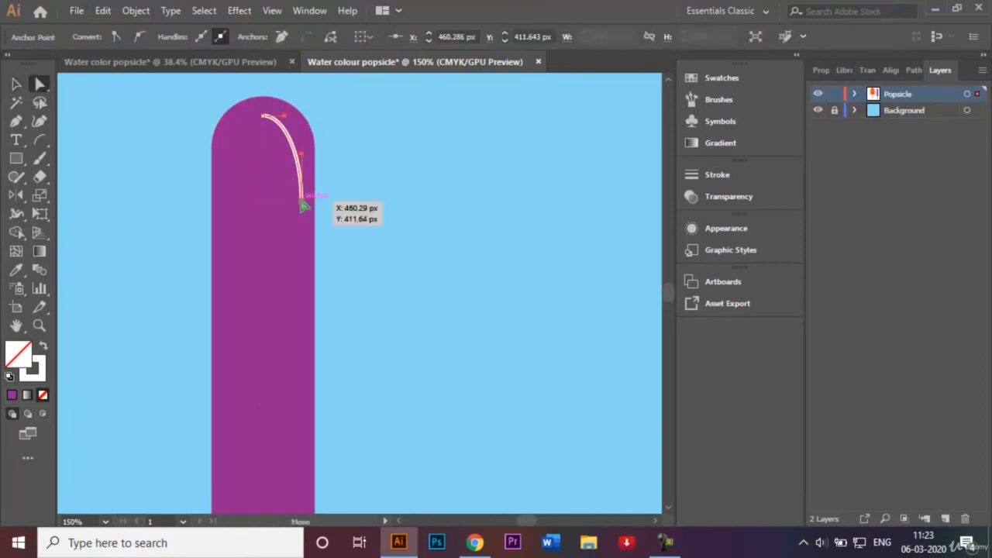
{"action": "left_click_drag", "start_coordinate": [301, 201], "coordinate": [295, 190]}
{"action": "left_click", "coordinate": [370, 204]}
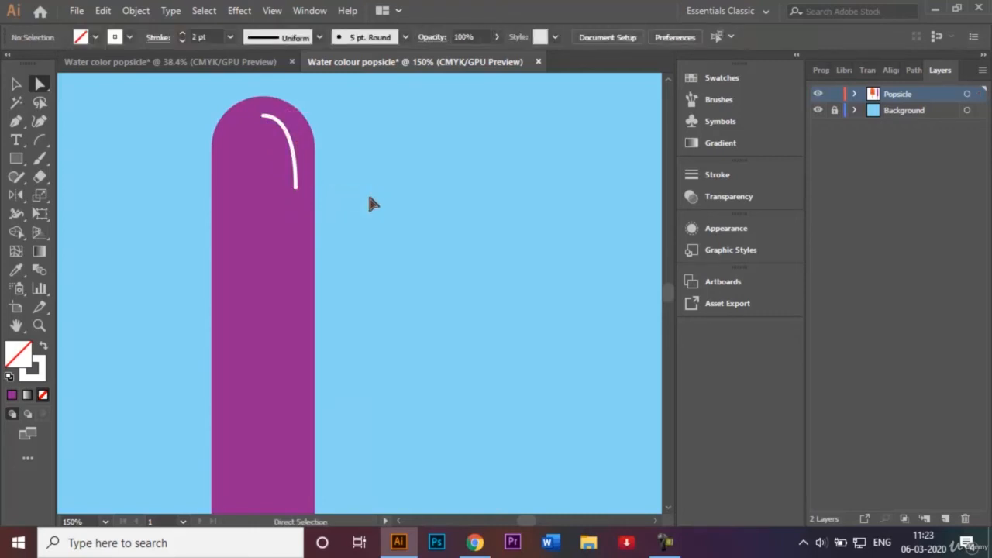
{"action": "key", "text": "ctrl+0"}
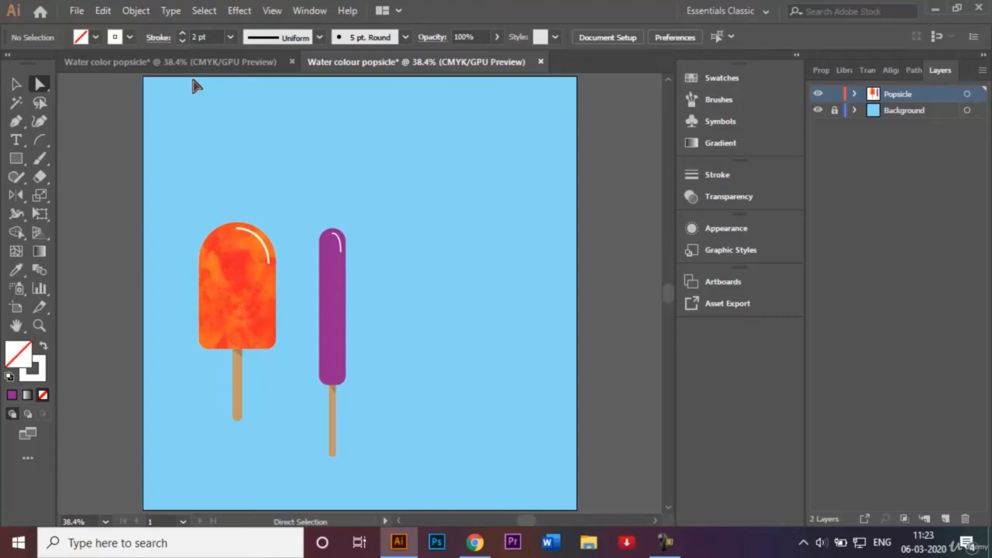
- Open the image file "Water colour texture 2.jpg" as its own document
{"action": "key", "text": "ctrl"}
{"action": "key", "text": "ctrl+o"}
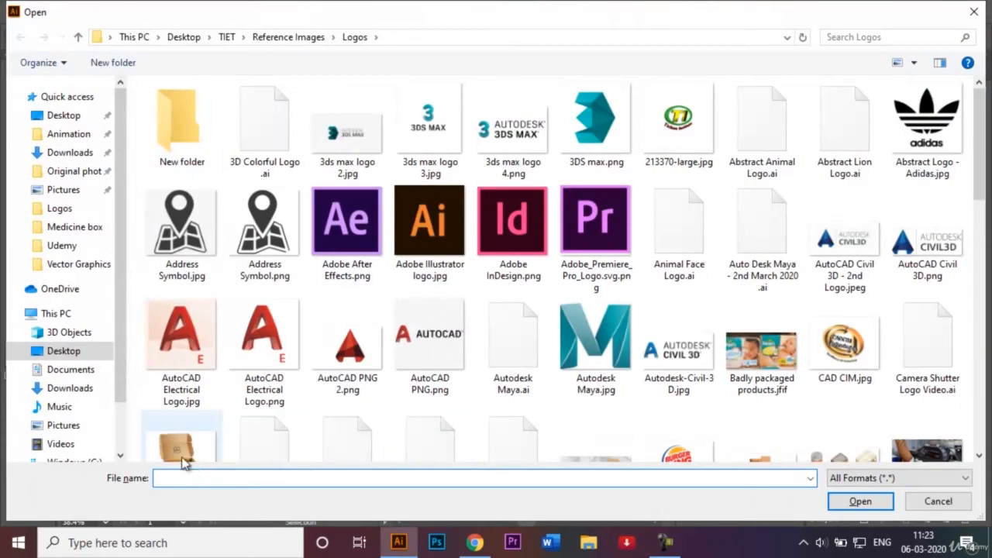
{"action": "type", "text": "Water"}
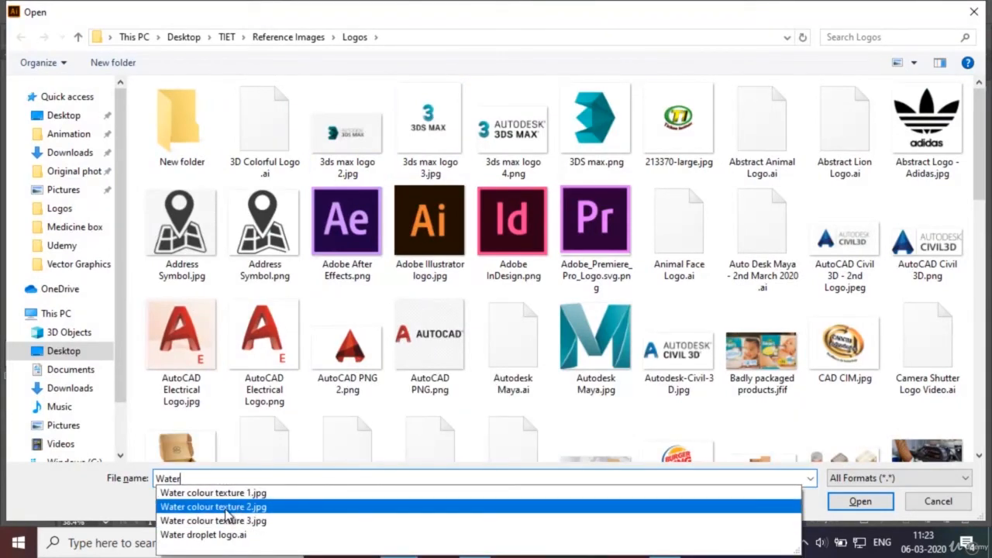
{"action": "left_click", "coordinate": [226, 508]}
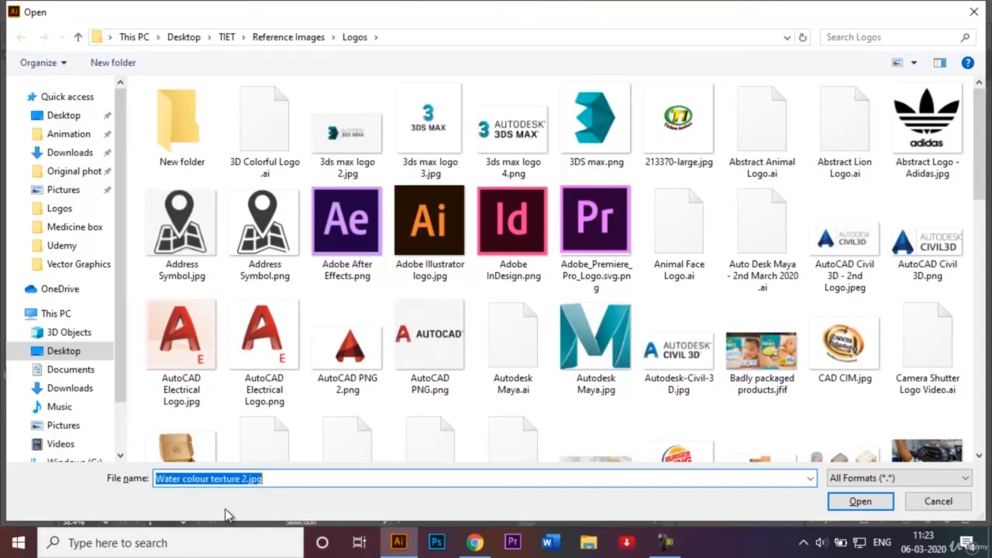
{"action": "left_click", "coordinate": [889, 503]}
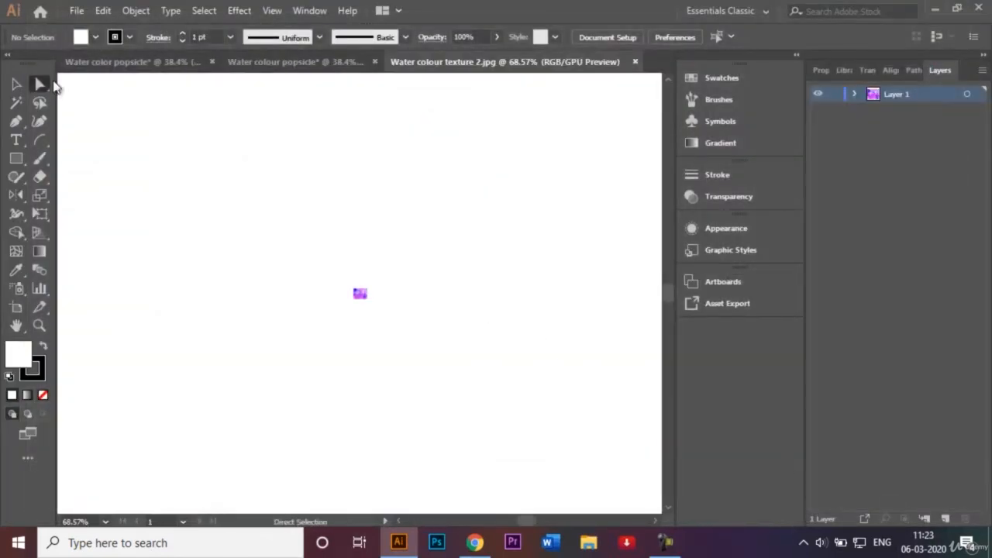
- Enlarge the tiny purple texture image many times over in its own document
{"action": "left_click", "coordinate": [17, 83]}
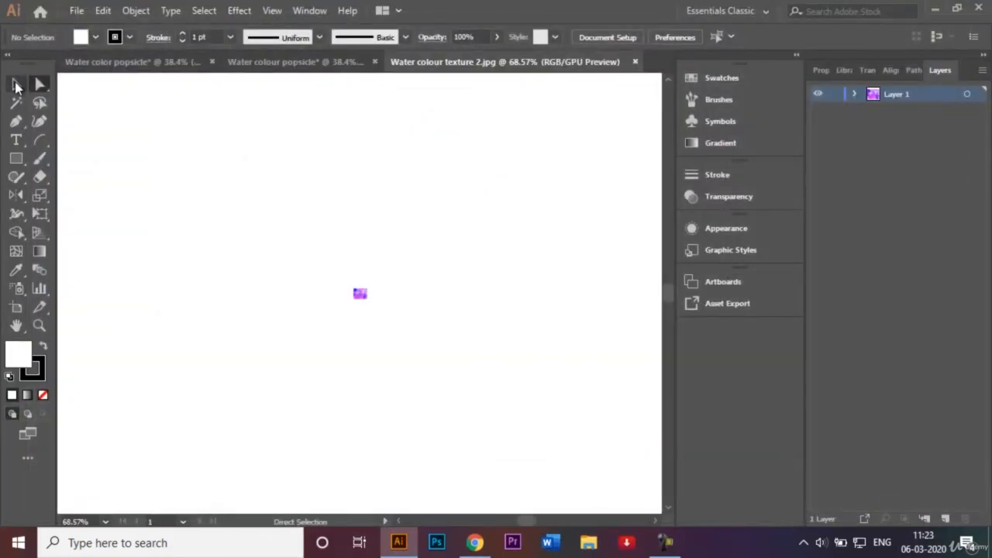
{"action": "left_click", "coordinate": [368, 289]}
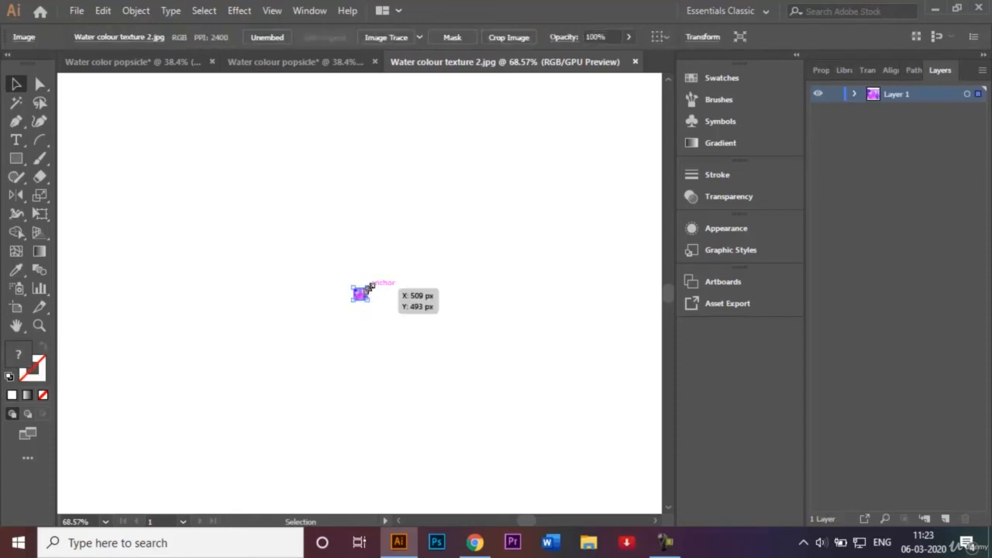
{"action": "left_click_drag", "start_coordinate": [368, 289], "coordinate": [531, 213]}
{"action": "left_click_drag", "start_coordinate": [458, 295], "coordinate": [601, 411]}
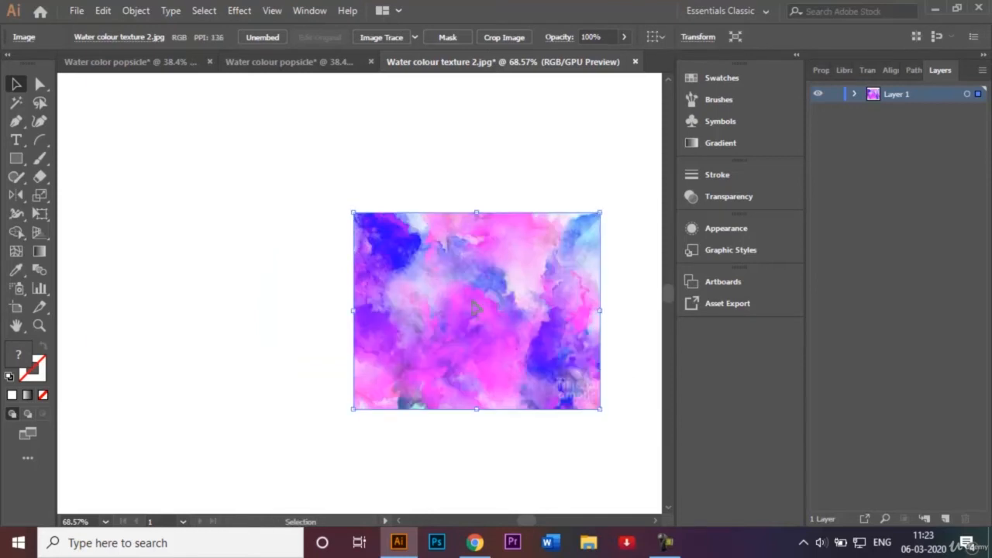
- Bring the texture image into the "Water colour popsicle" document, enlarge it and place it directly beside the purple body
{"action": "left_click_drag", "start_coordinate": [471, 307], "coordinate": [333, 325]}
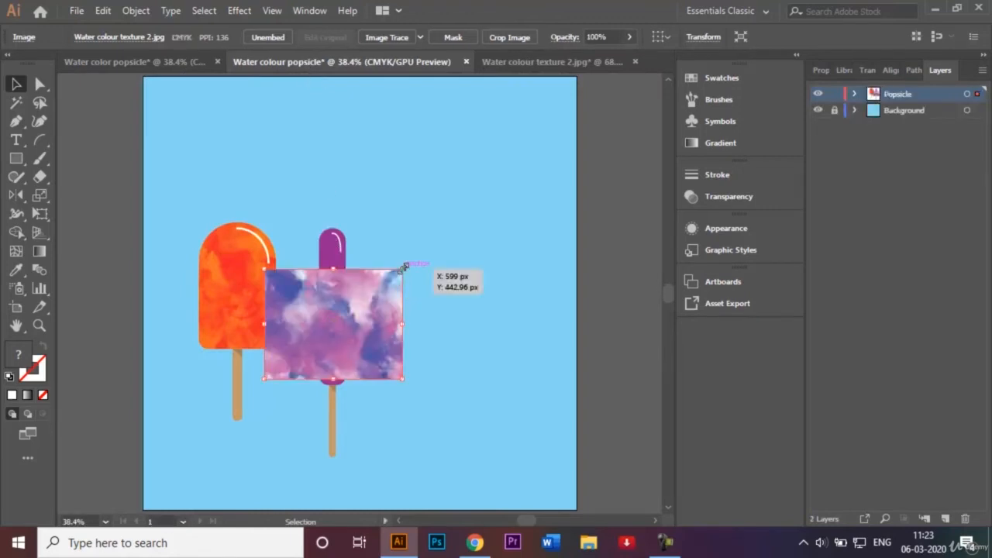
{"action": "left_click_drag", "start_coordinate": [404, 267], "coordinate": [453, 231]}
{"action": "left_click_drag", "start_coordinate": [376, 259], "coordinate": [507, 248]}
- Duplicate the purple body in place in front and bring the copy to the front of the layer
{"action": "left_click", "coordinate": [335, 273]}
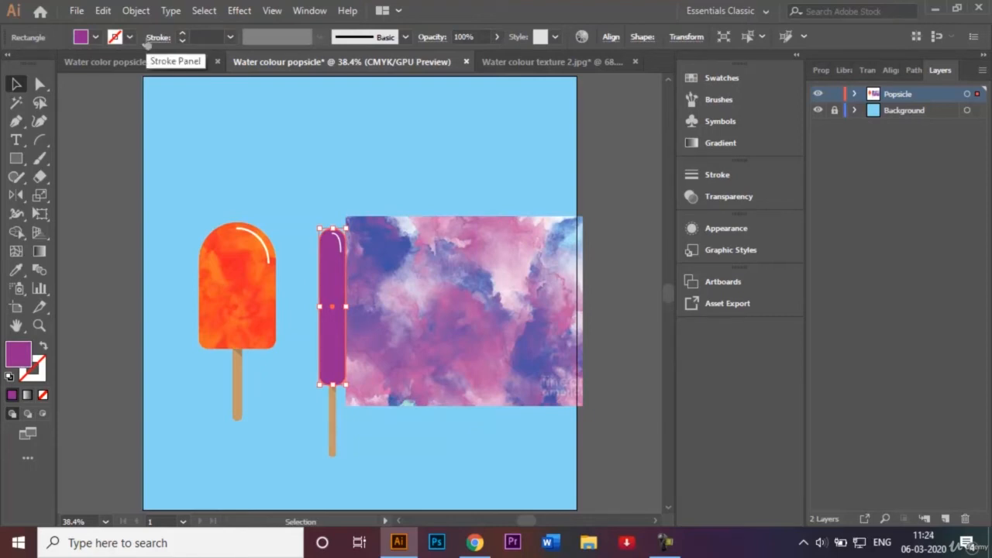
{"action": "right_click", "coordinate": [338, 283]}
{"action": "mouse_move", "coordinate": [461, 451]}
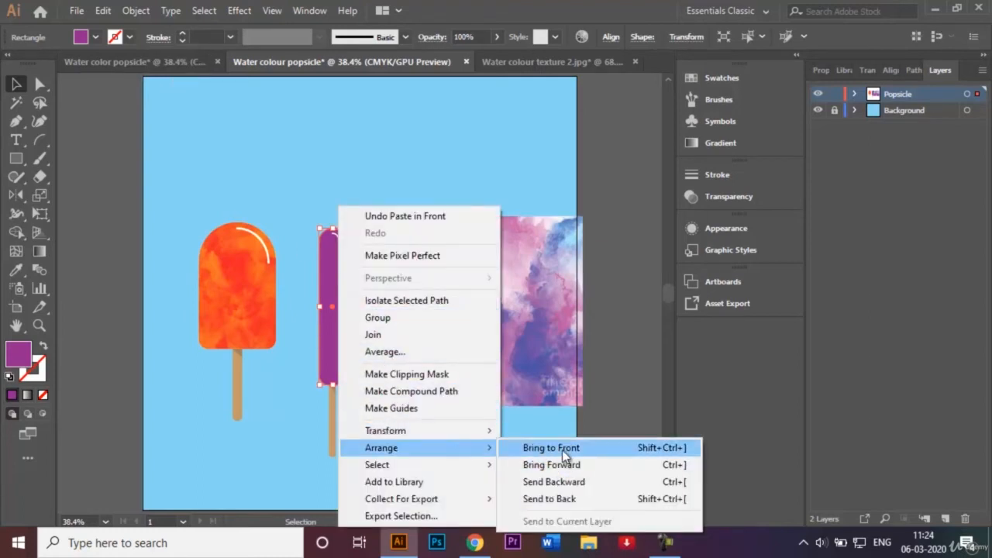
{"action": "left_click", "coordinate": [561, 448]}
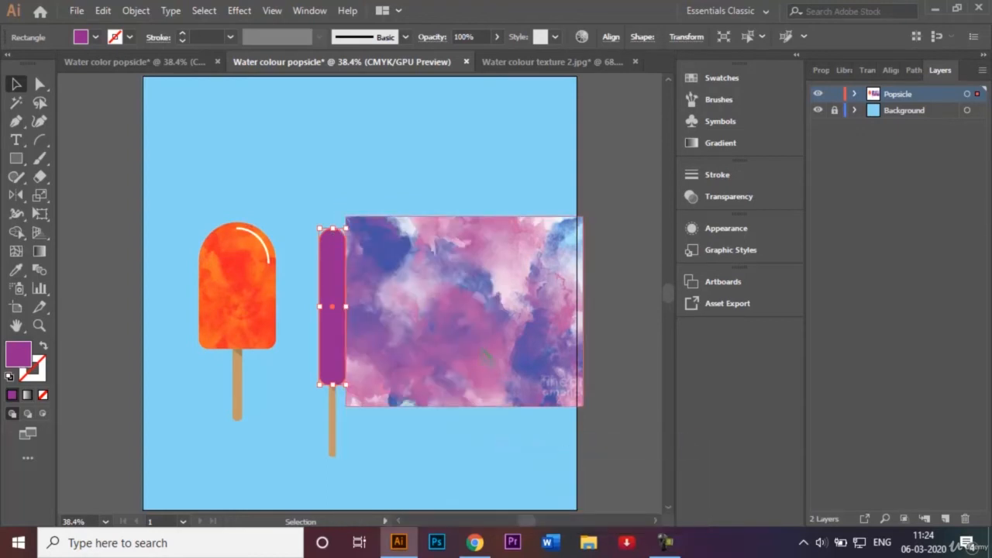
- Move the texture image behind the purple body copy and scale it down to about 507 by 392 px
{"action": "left_click_drag", "start_coordinate": [484, 355], "coordinate": [388, 351]}
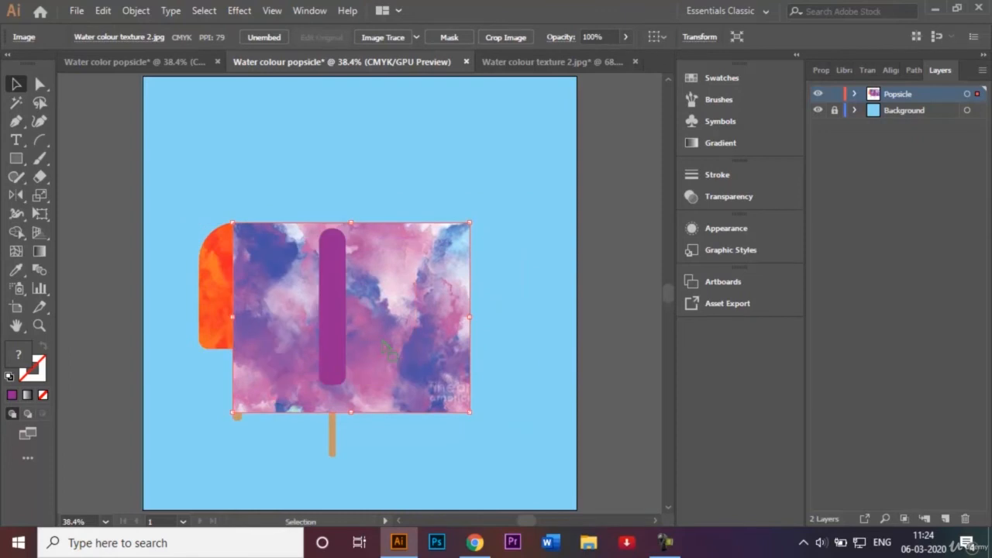
{"action": "left_click_drag", "start_coordinate": [469, 412], "coordinate": [454, 393]}
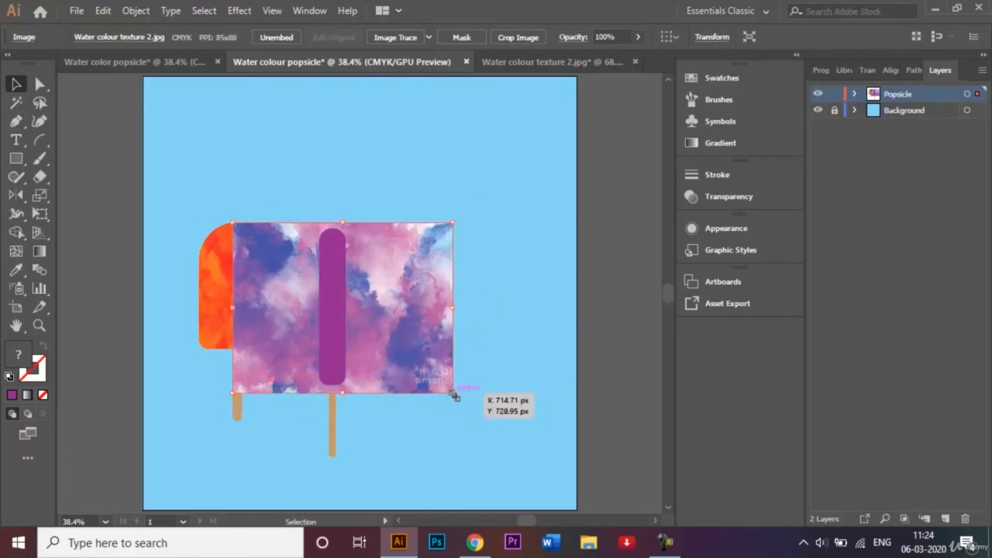
{"action": "left_click", "coordinate": [510, 309]}
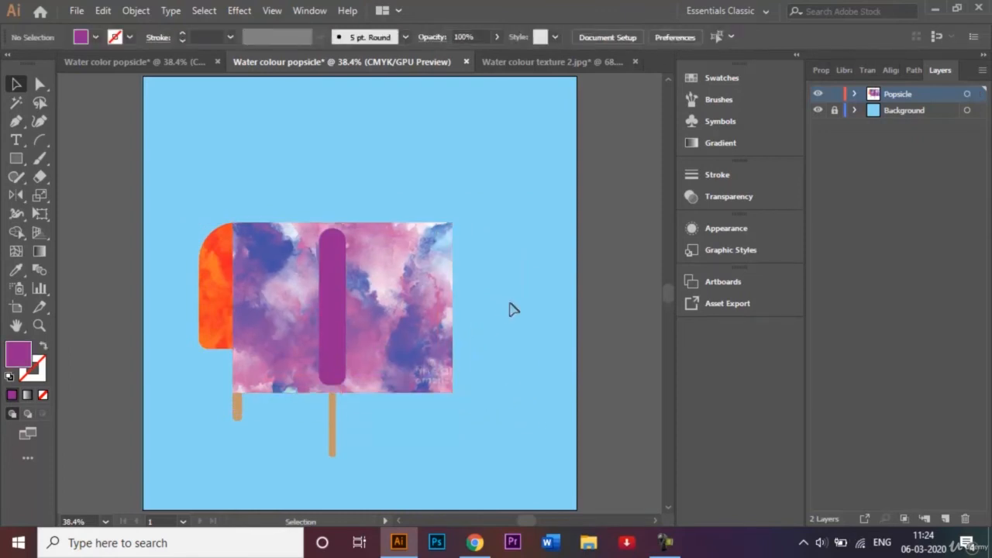
- Clip the texture image to the shape of the front purple body copy with a clipping mask
{"action": "left_click", "coordinate": [441, 271]}
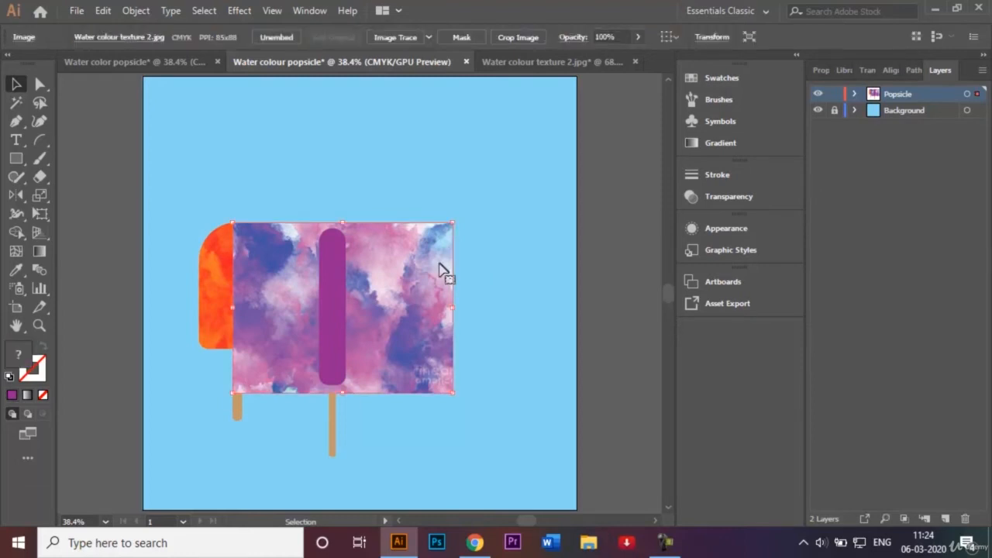
{"action": "left_click", "coordinate": [331, 263], "text": "shift"}
{"action": "right_click", "coordinate": [395, 273]}
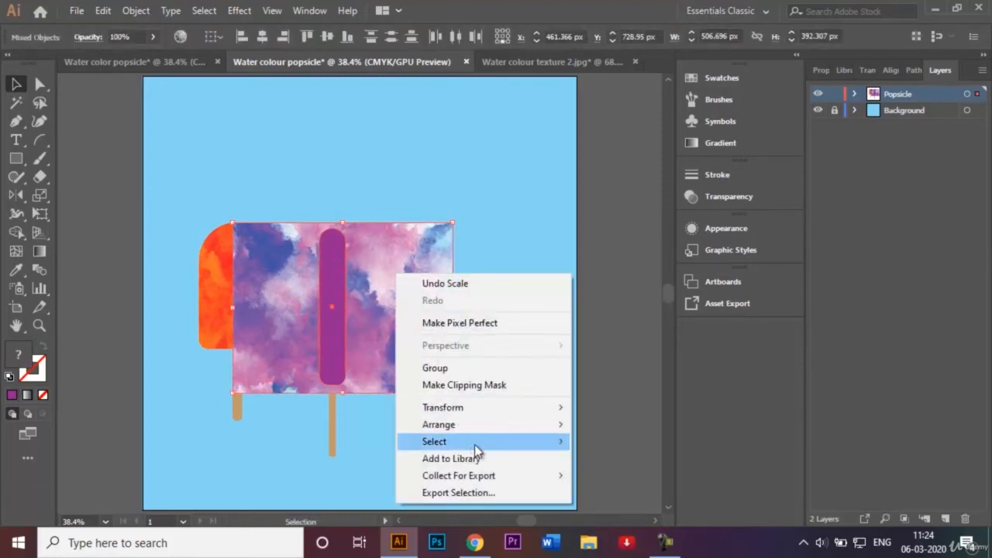
{"action": "left_click", "coordinate": [502, 387]}
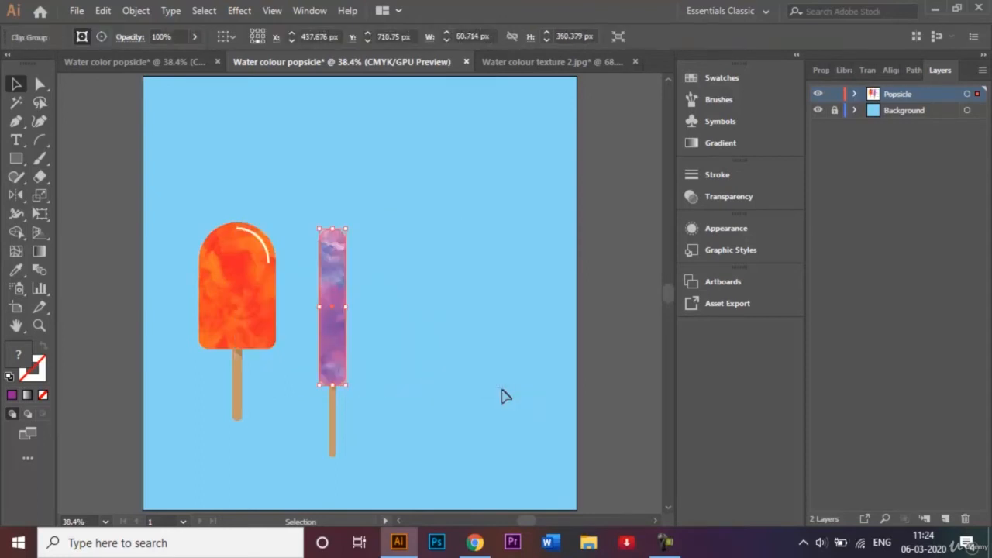
- Set the blending mode of the clipped purple texture to Overlay
{"action": "left_click", "coordinate": [717, 199]}
{"action": "left_click", "coordinate": [562, 194]}
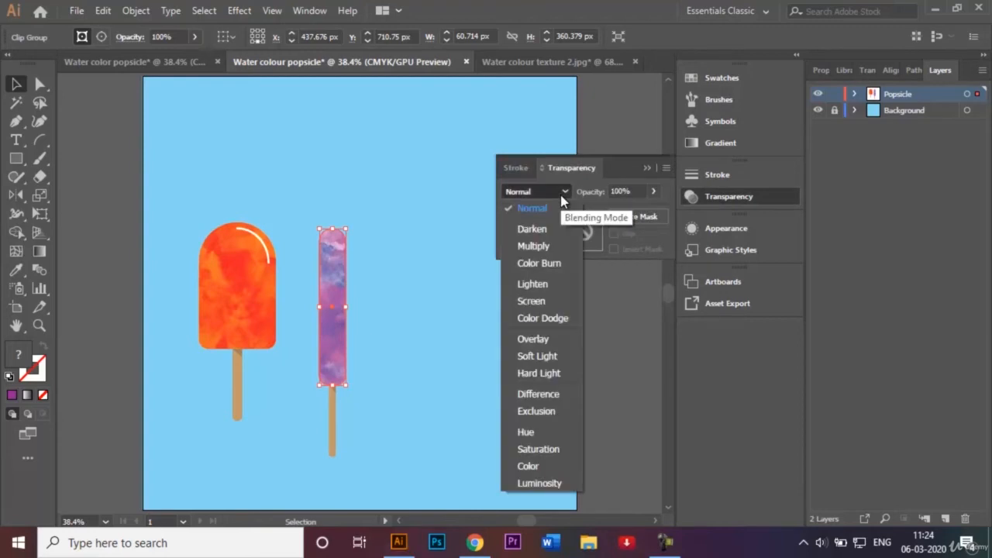
{"action": "left_click", "coordinate": [545, 343]}
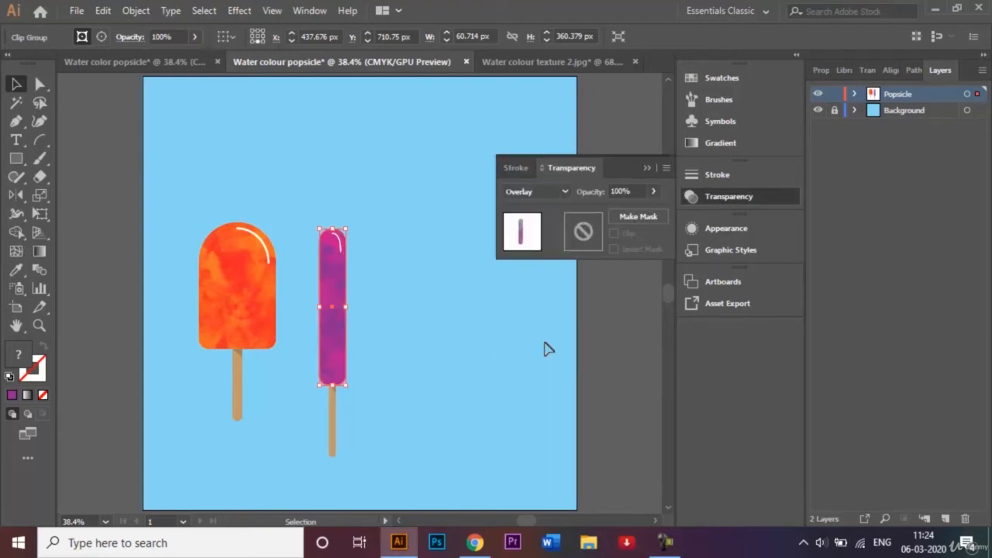
{"action": "left_click", "coordinate": [455, 329]}
{"action": "left_click", "coordinate": [647, 167]}
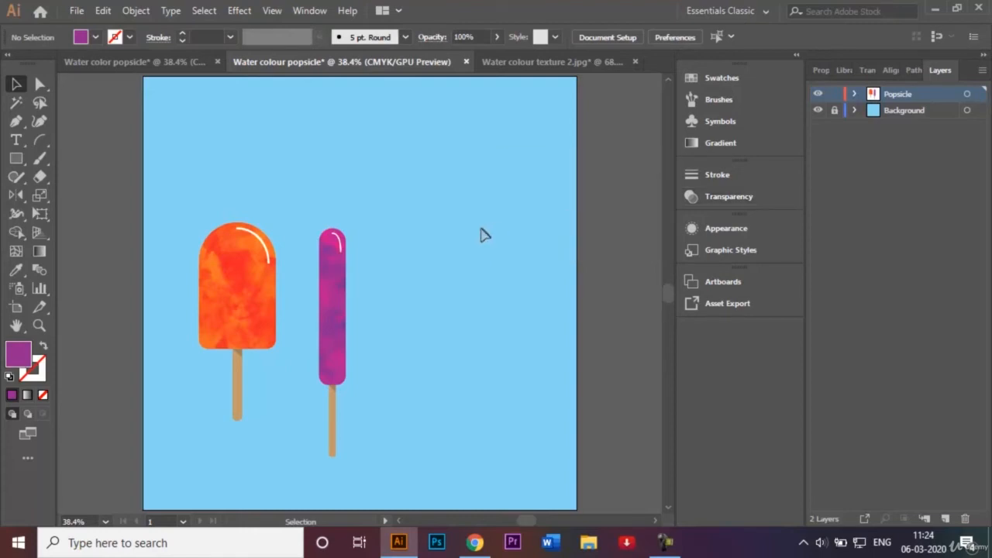
- Close "Water colour texture 2.jpg" without saving and check the striped popsicle in the "Water color popsicle" reference document
{"action": "left_click", "coordinate": [635, 61]}
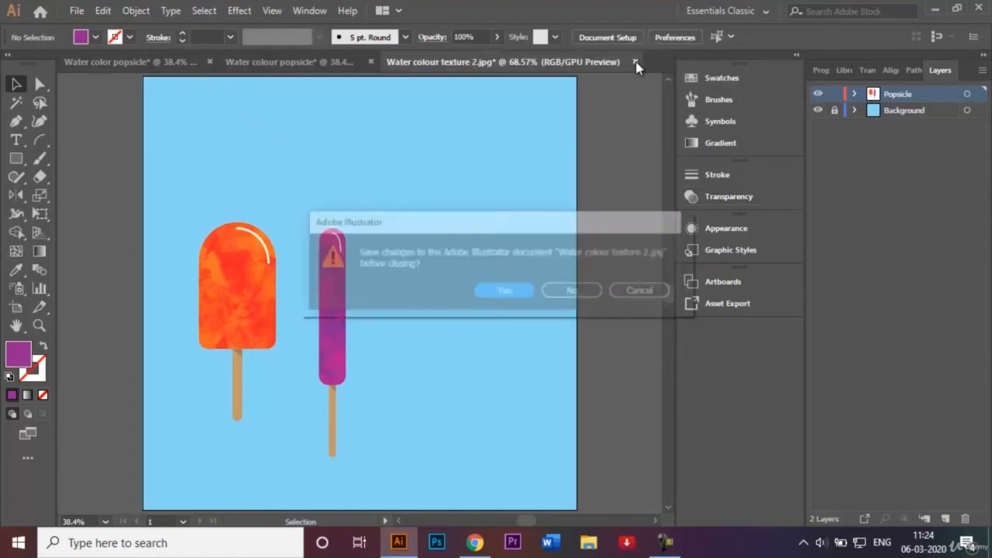
{"action": "left_click", "coordinate": [571, 295]}
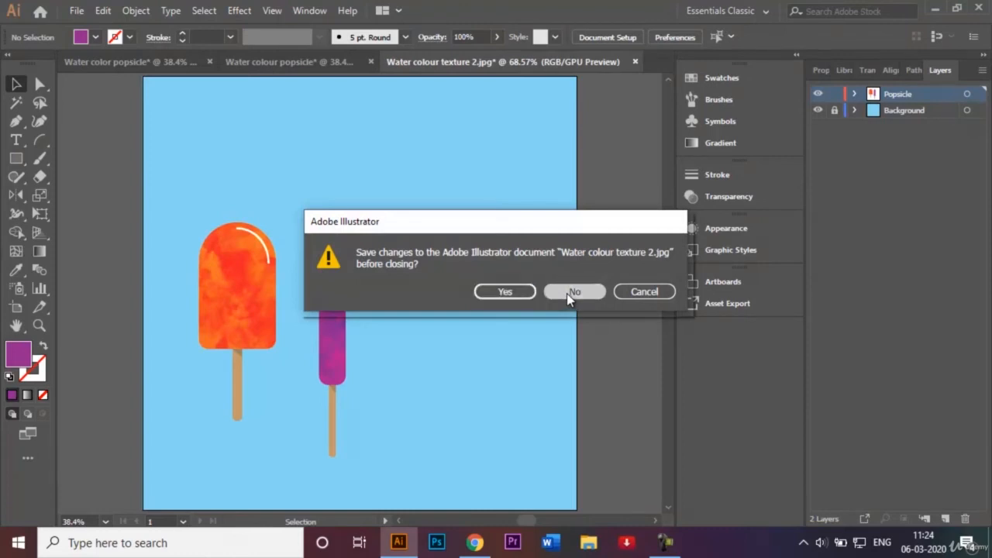
{"action": "left_click", "coordinate": [219, 64]}
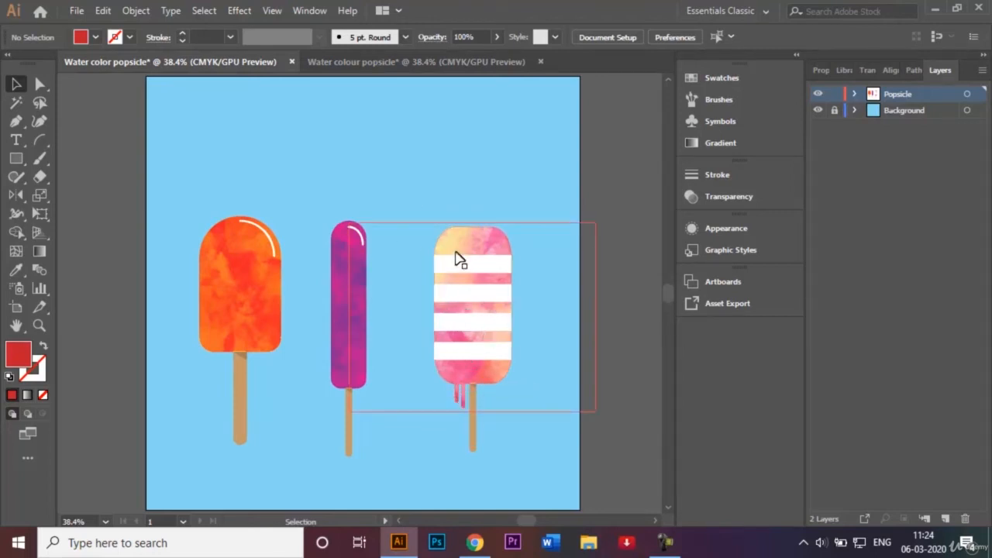
{"action": "left_click", "coordinate": [413, 65]}
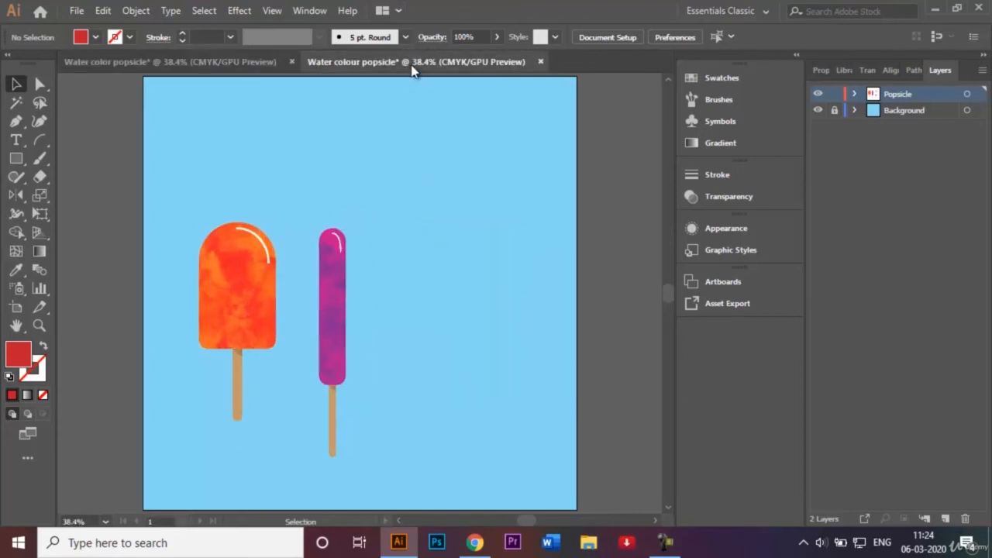
- Draw an upright rectangle filled with red C=15 M=100 Y=90 K=10 beside the purple popsicle, level with its upper edge
{"action": "left_click", "coordinate": [15, 159]}
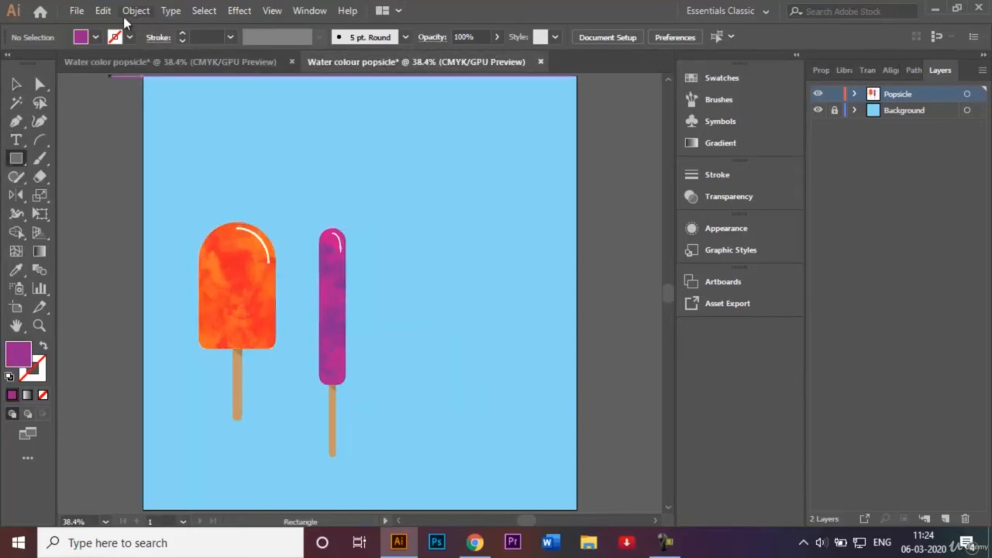
{"action": "left_click", "coordinate": [95, 37]}
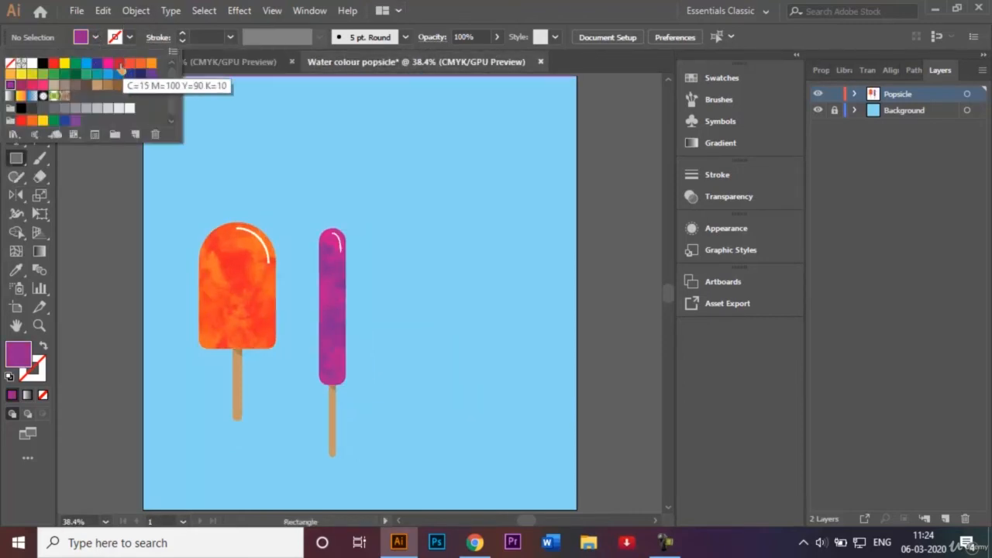
{"action": "left_click", "coordinate": [119, 64]}
{"action": "left_click", "coordinate": [415, 216]}
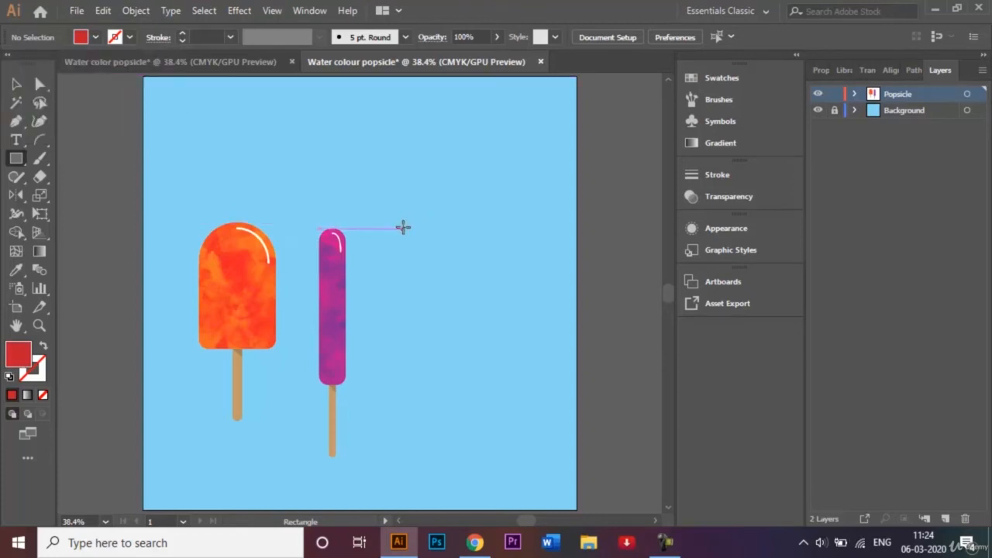
{"action": "left_click_drag", "start_coordinate": [403, 230], "coordinate": [486, 362]}
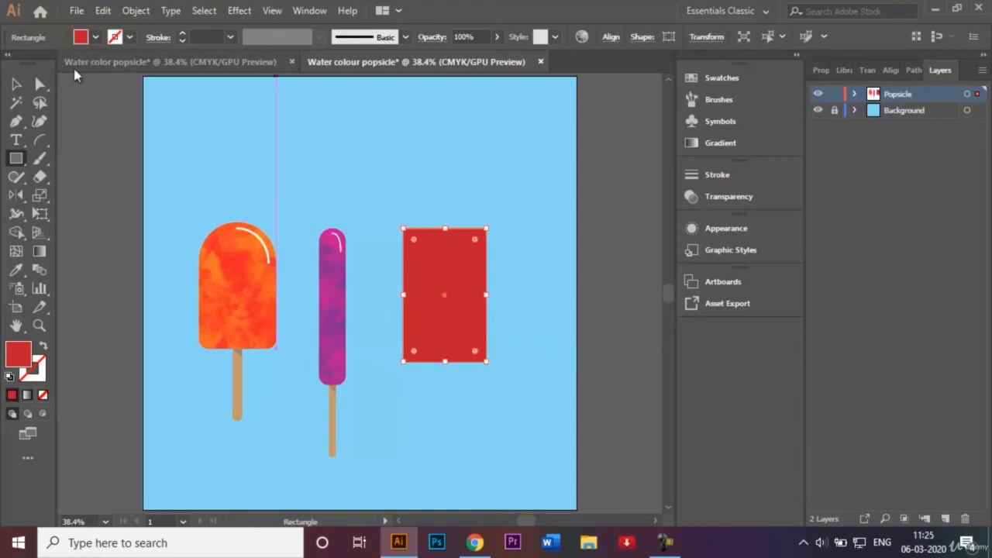
- Round all four corners of the red rectangle to a radius of about 62 px
{"action": "left_click", "coordinate": [40, 83]}
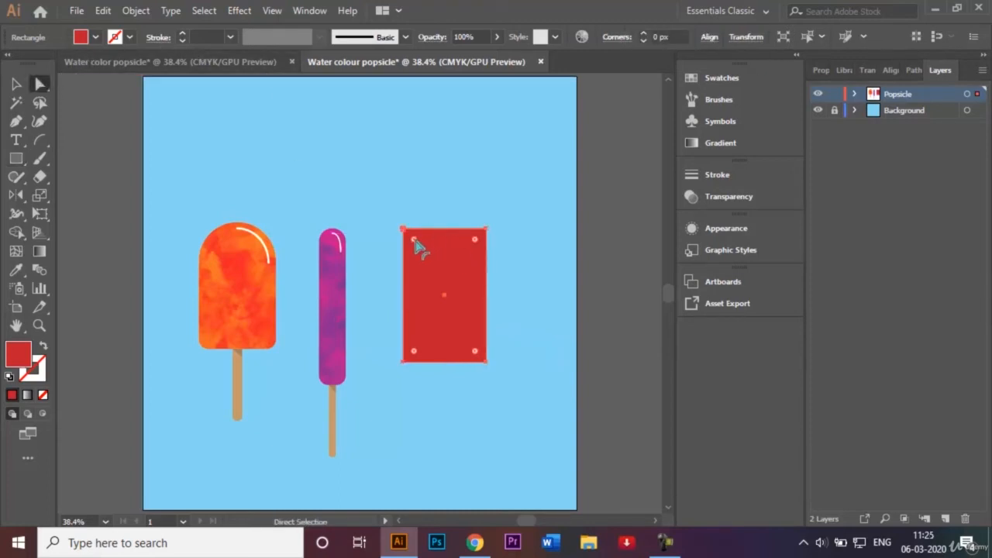
{"action": "left_click_drag", "start_coordinate": [415, 238], "coordinate": [429, 251]}
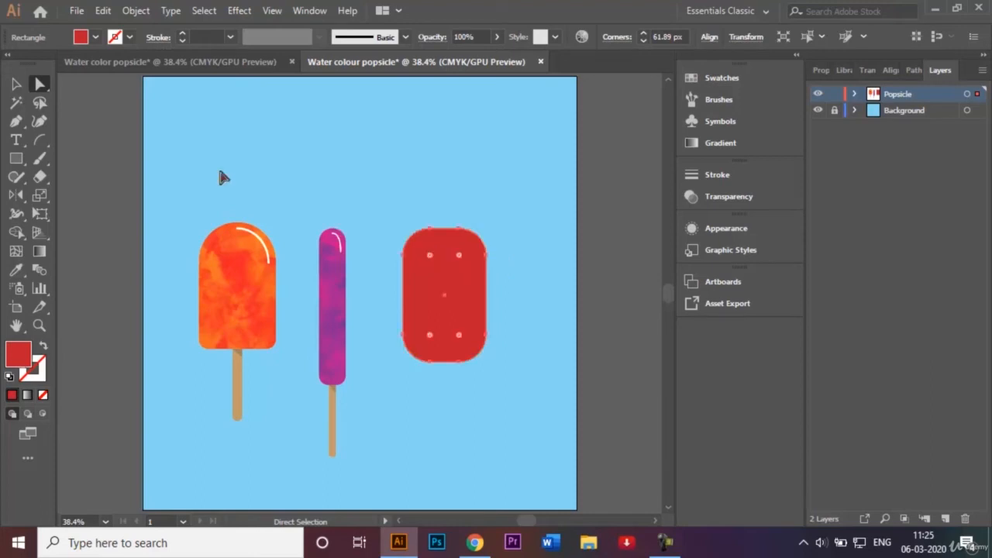
{"action": "left_click", "coordinate": [16, 83]}
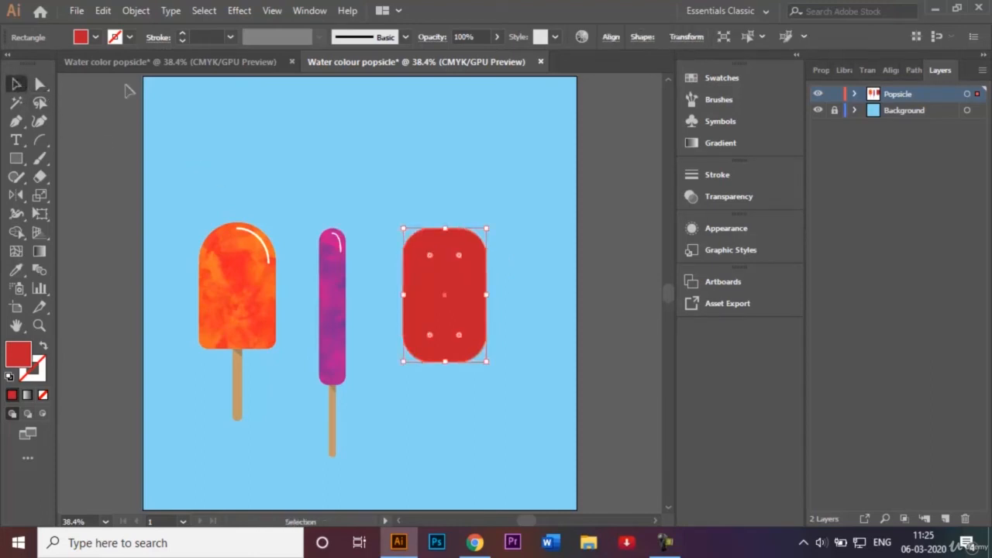
{"action": "left_click", "coordinate": [321, 126]}
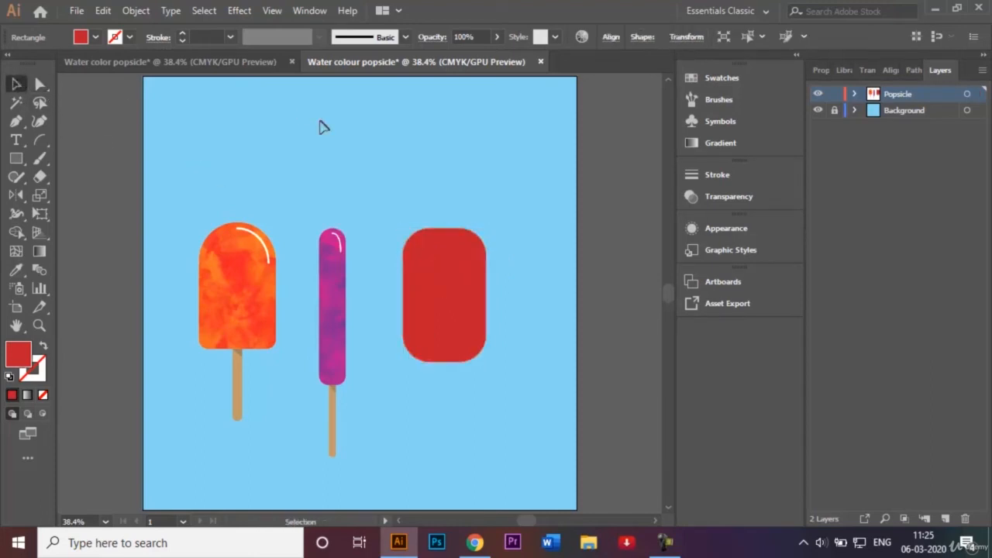
- Copy the orange popsicle's stick and its shadow to the centre of the red body's lower edge
{"action": "left_click", "coordinate": [221, 355]}
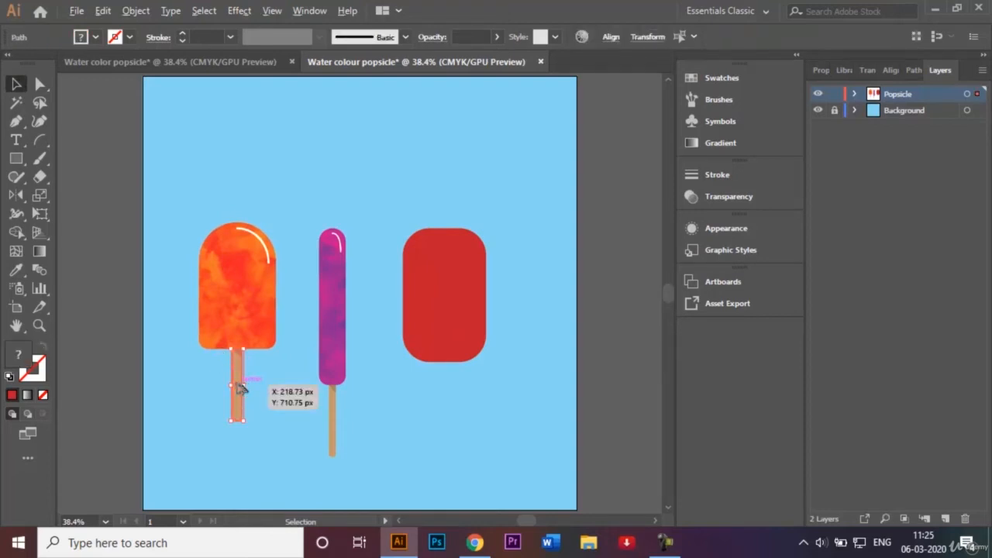
{"action": "left_click_drag", "start_coordinate": [240, 389], "coordinate": [447, 399]}
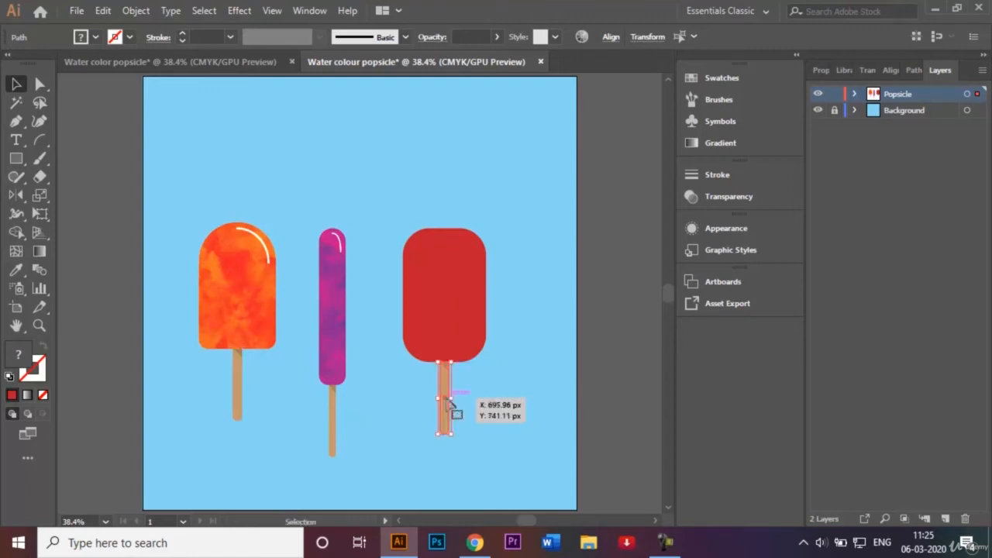
{"action": "left_click", "coordinate": [508, 411]}
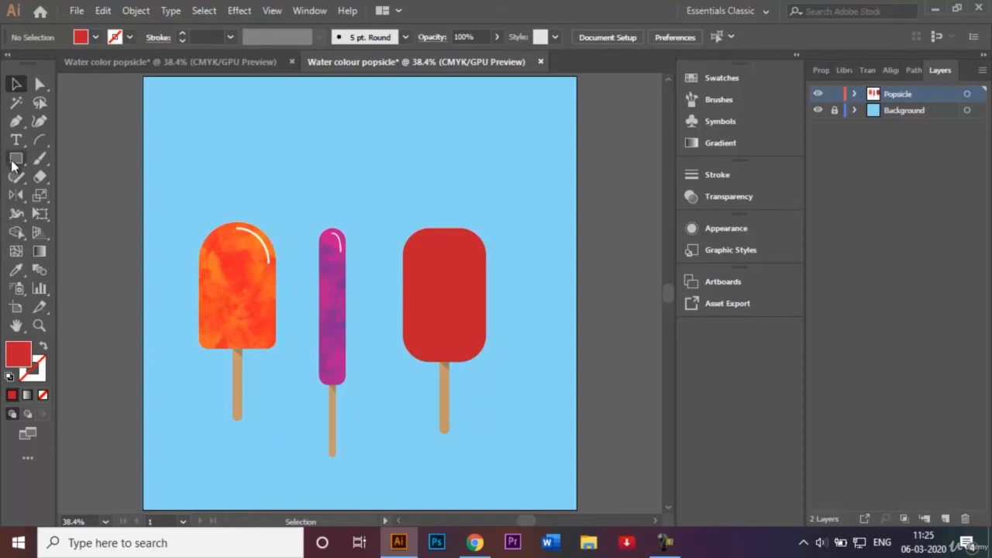
- Set the fill colour to the pale cream #fcf7e3
{"action": "left_click", "coordinate": [96, 37]}
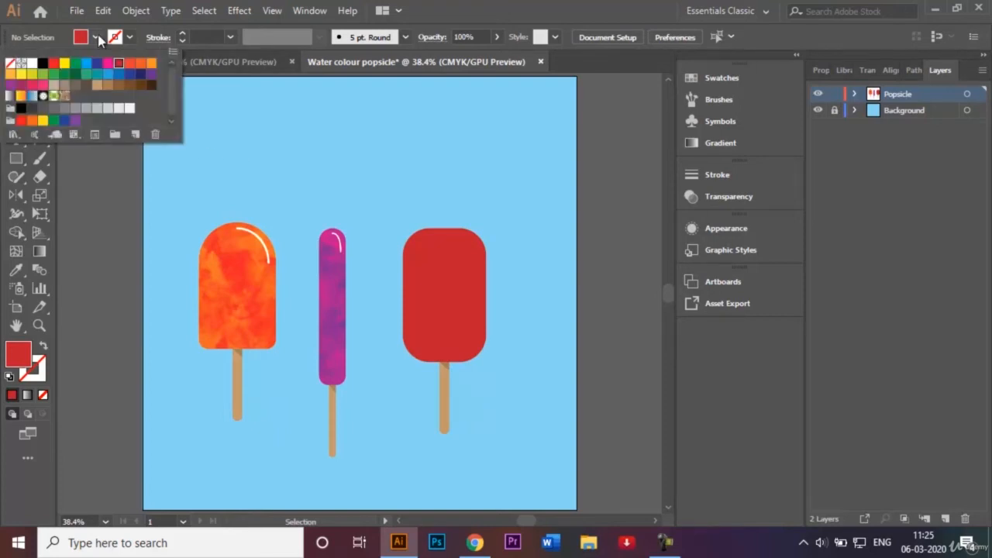
{"action": "left_click", "coordinate": [32, 64]}
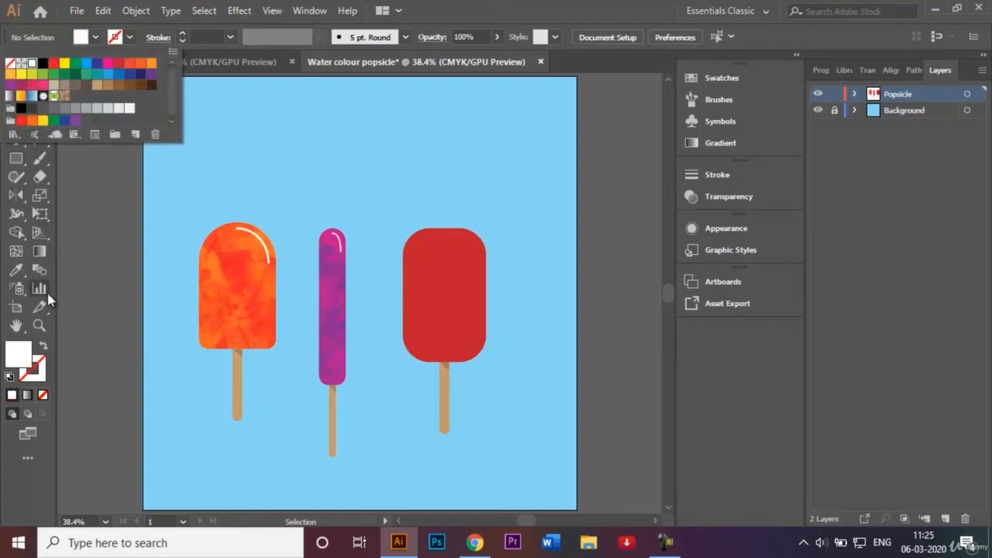
{"action": "double_click", "coordinate": [26, 354]}
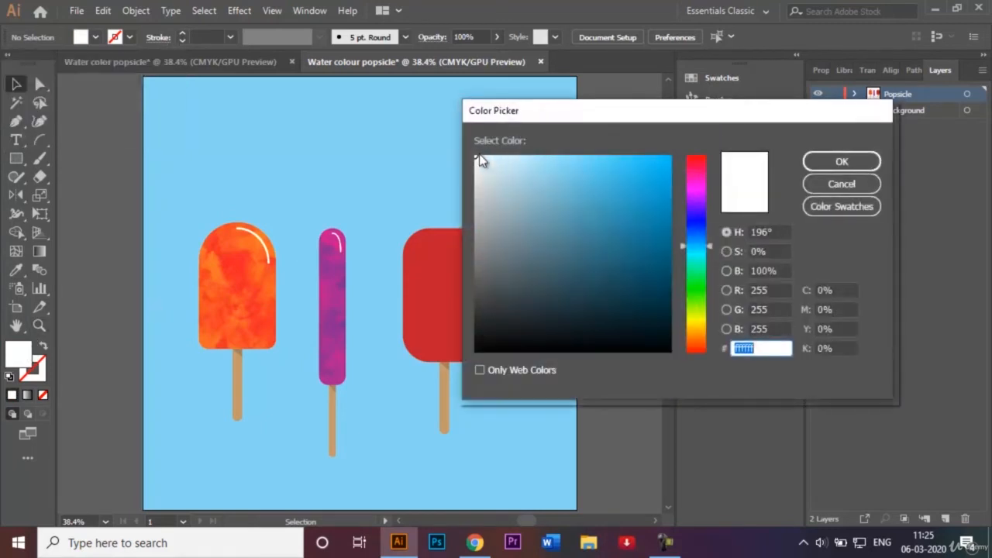
{"action": "left_click_drag", "start_coordinate": [479, 156], "coordinate": [493, 155]}
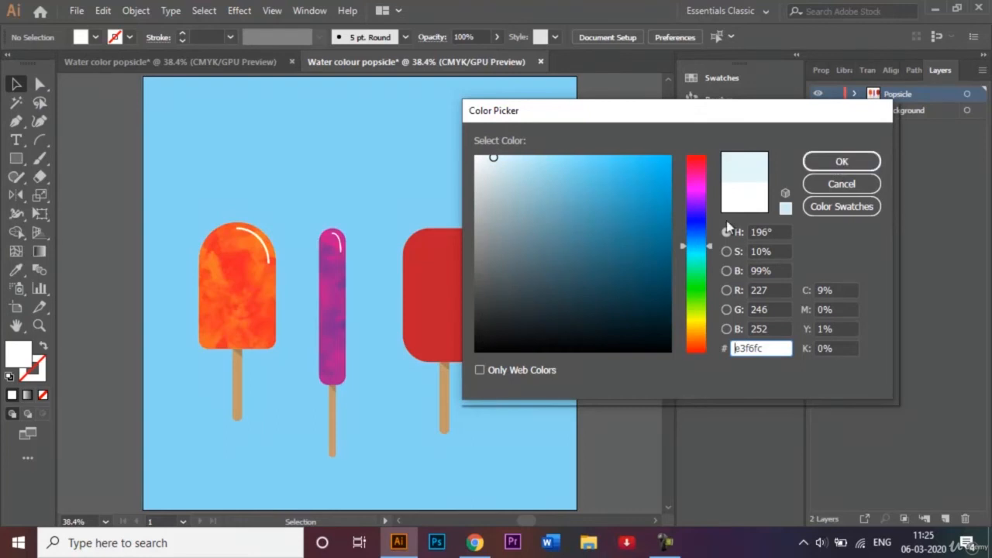
{"action": "left_click_drag", "start_coordinate": [710, 248], "coordinate": [712, 329]}
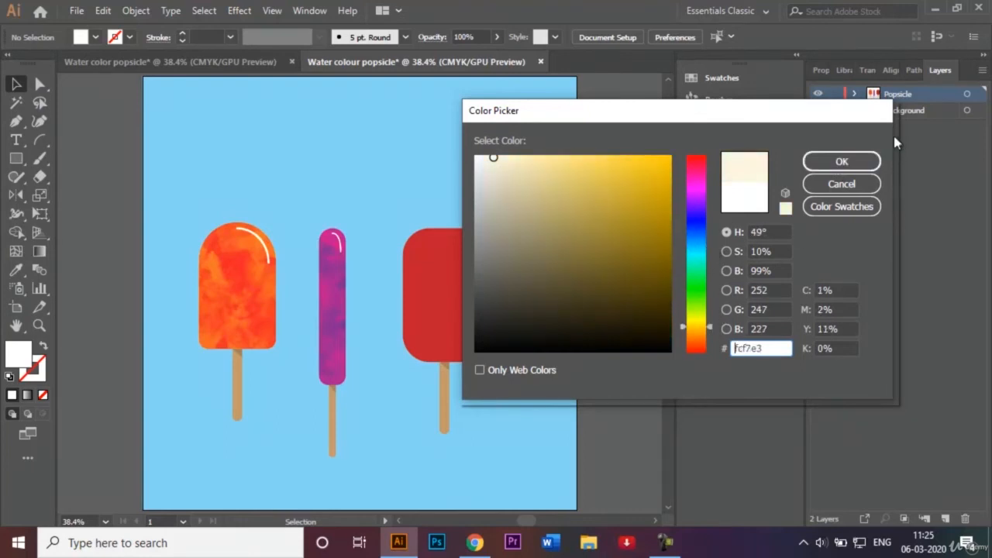
{"action": "left_click", "coordinate": [858, 163]}
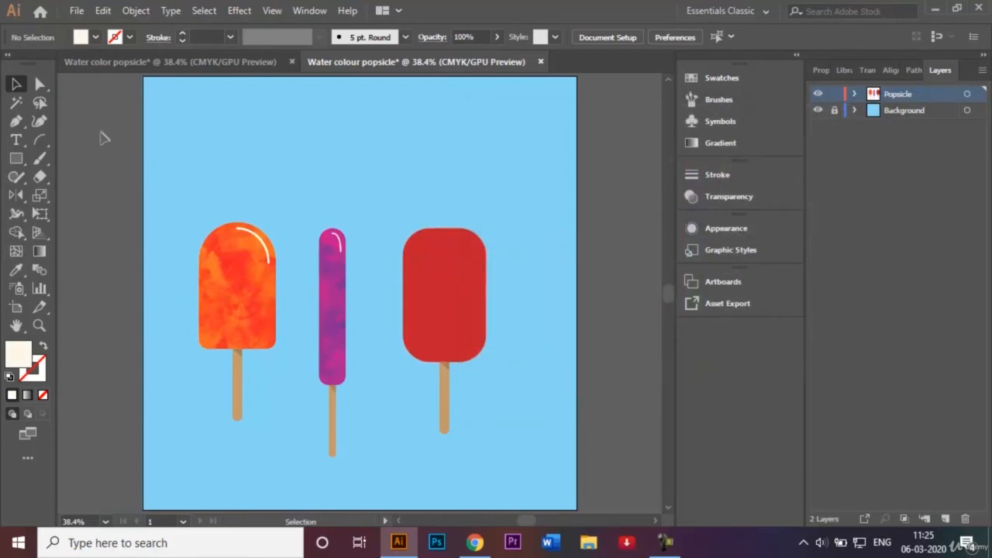
- Draw a thin cream stripe across the full width of the upper red body and repeat it downward at equal spacing, making five stripes
{"action": "left_click", "coordinate": [21, 158]}
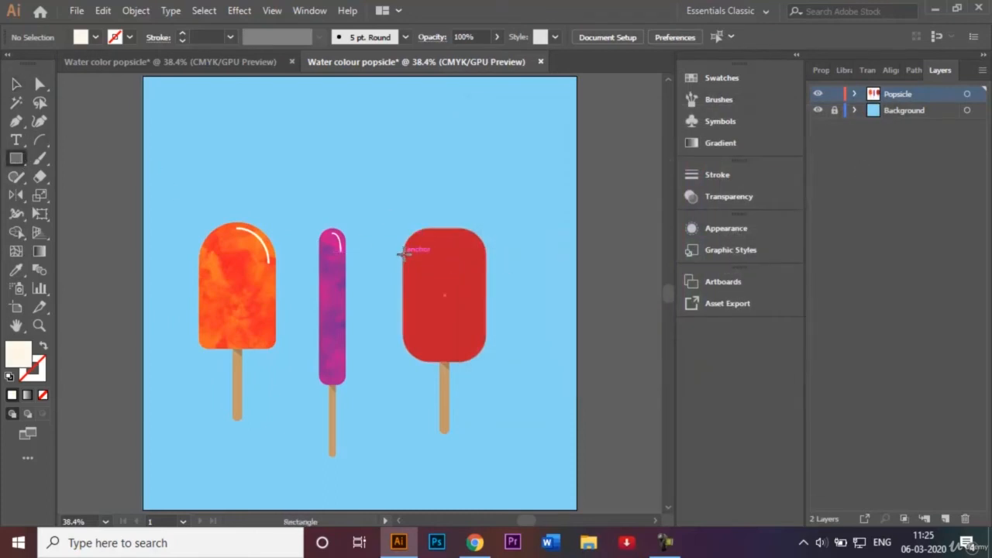
{"action": "left_click_drag", "start_coordinate": [402, 253], "coordinate": [487, 265]}
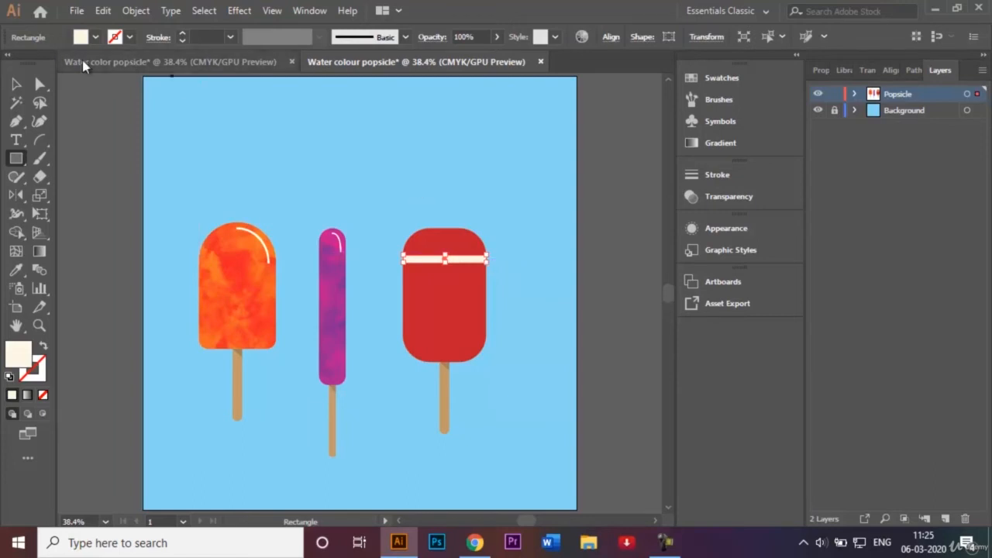
{"action": "left_click", "coordinate": [16, 87]}
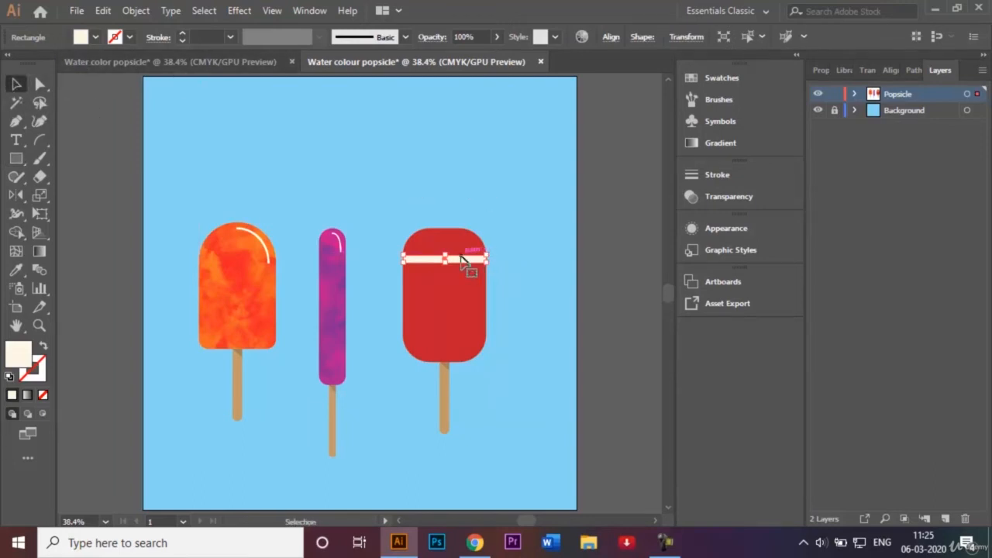
{"action": "left_click_drag", "start_coordinate": [461, 262], "coordinate": [463, 276]}
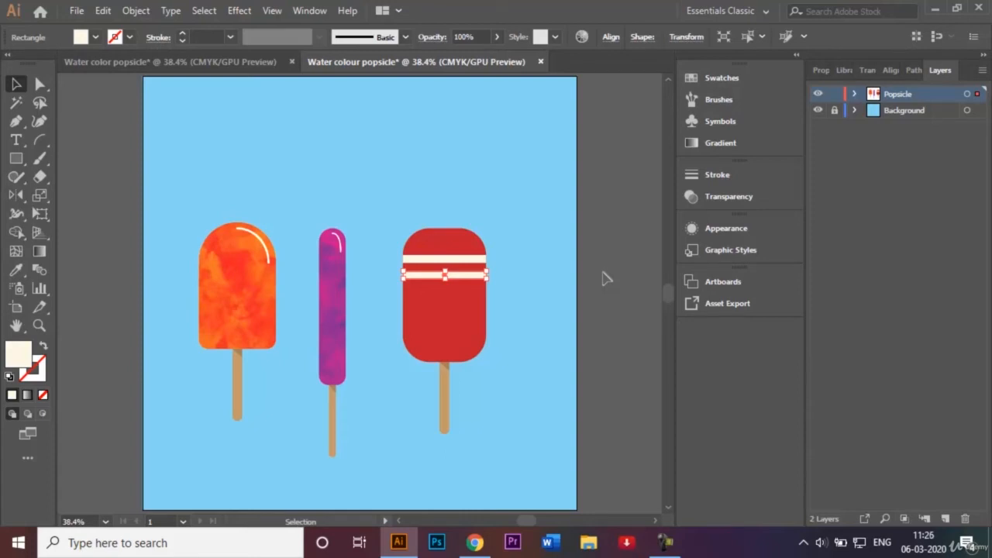
{"action": "key", "text": "ctrl+d"}
{"action": "key", "text": "ctrl+d"}
{"action": "key", "text": "ctrl+d"}
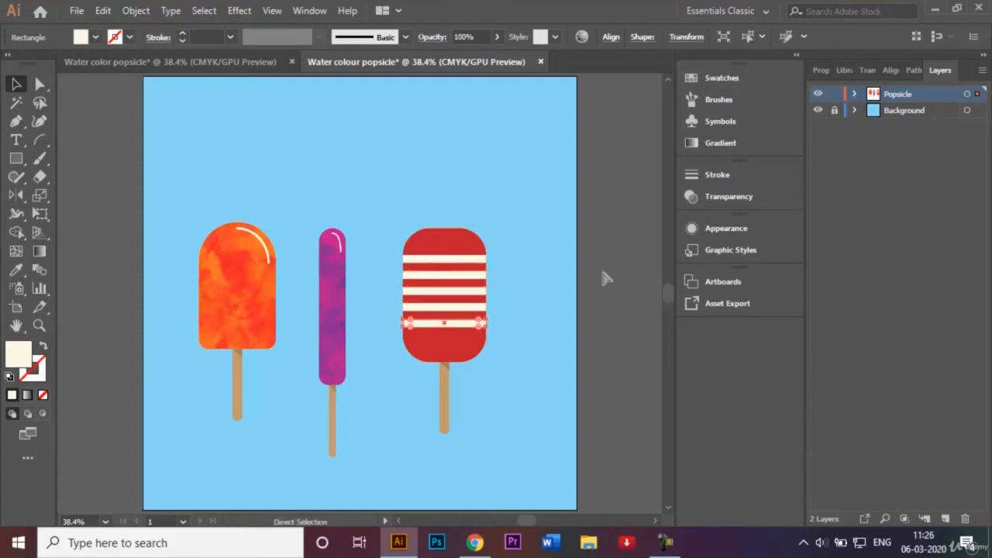
- Repeat the cream stripe once more at the same spacing below the lowest stripe
{"action": "key", "text": "ctrl+d"}
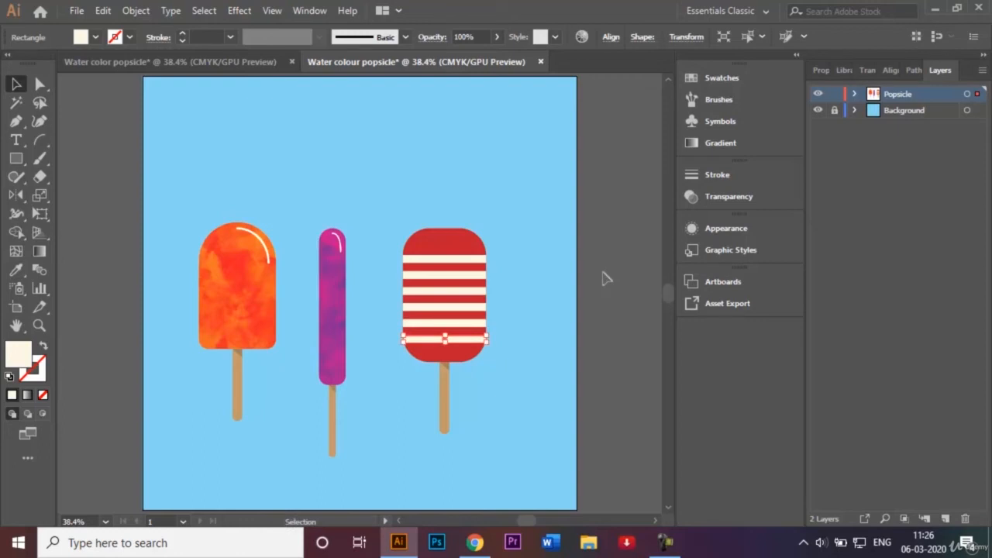
{"action": "left_click", "coordinate": [489, 218]}
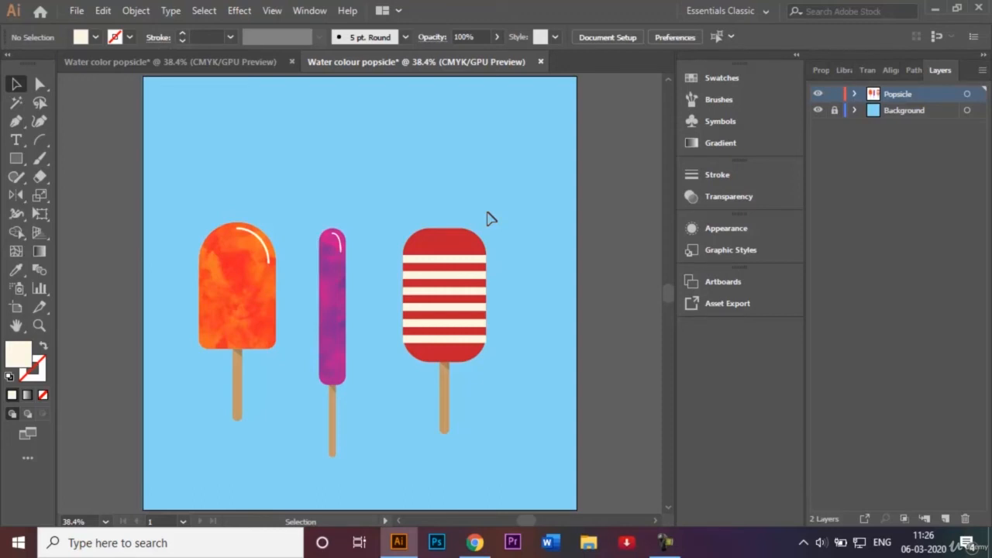
- Draw two thin vertical red rectangles of different lengths as drips hanging from the striped body's lower edge, just left of the stick
{"action": "key", "text": "a"}
{"action": "key", "text": "ctrl+1"}
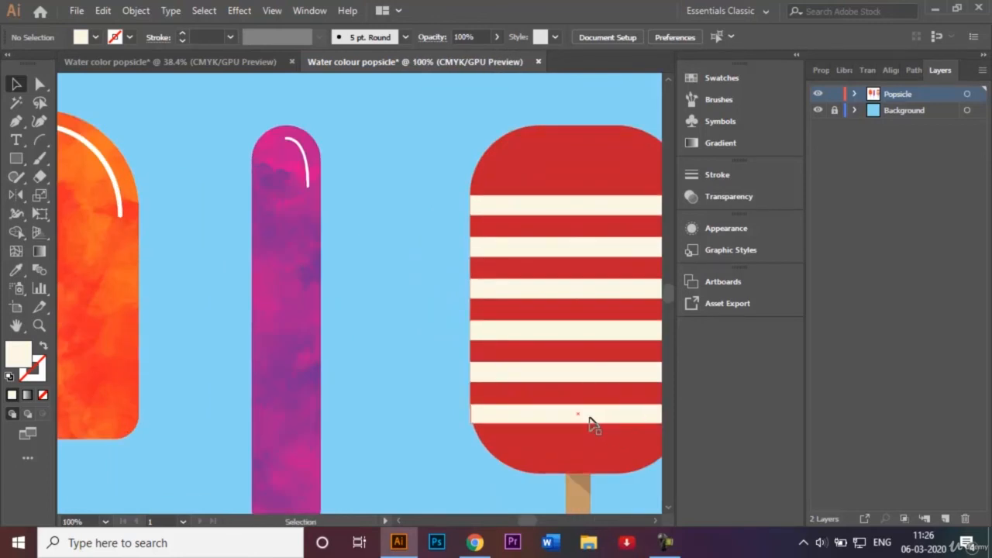
{"action": "left_click", "coordinate": [591, 416]}
{"action": "left_click", "coordinate": [649, 504]}
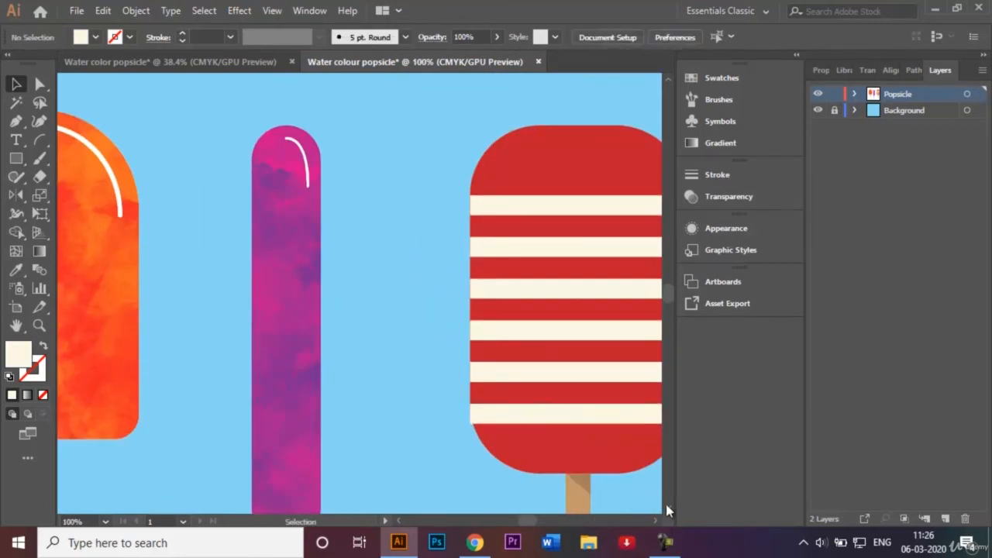
{"action": "left_click", "coordinate": [668, 508]}
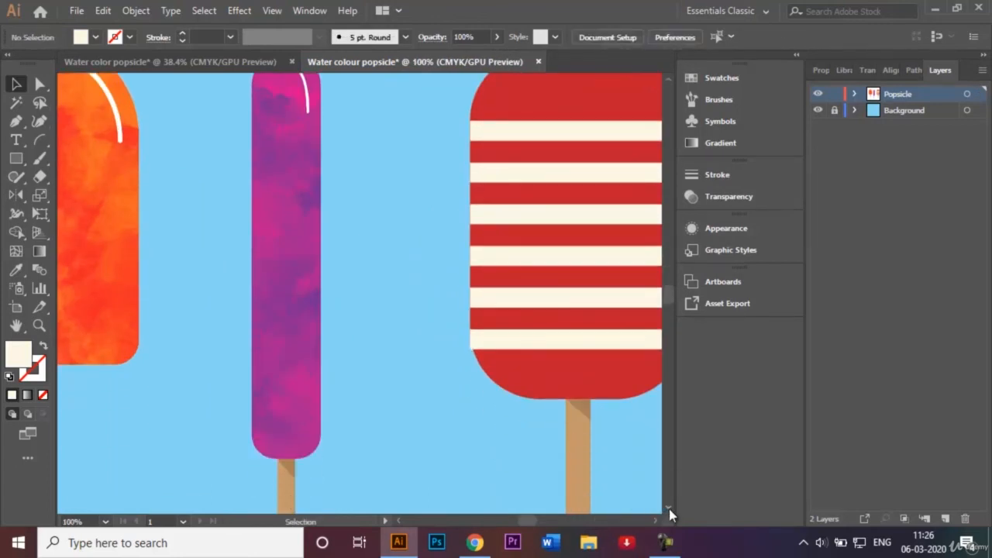
{"action": "left_click", "coordinate": [15, 158]}
{"action": "left_click", "coordinate": [93, 41]}
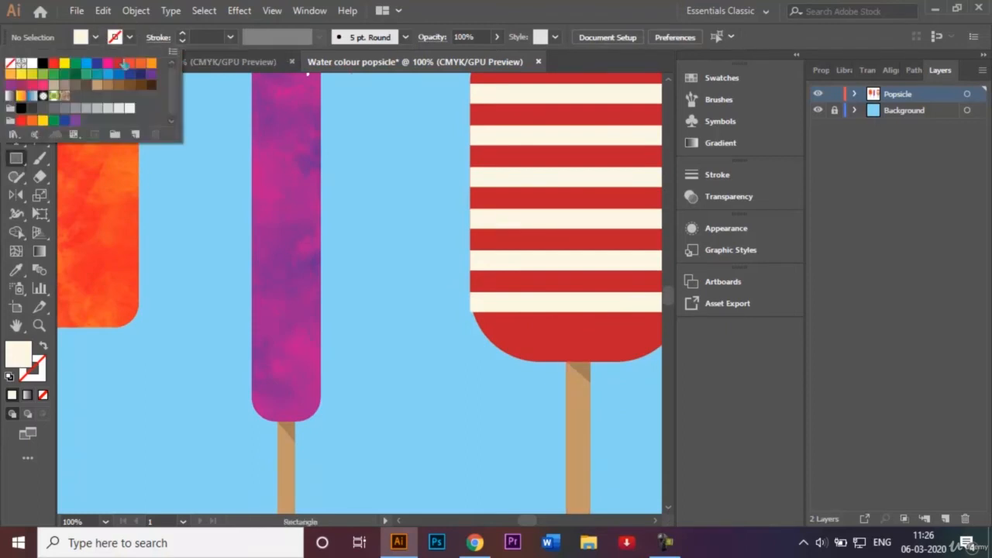
{"action": "left_click", "coordinate": [123, 70]}
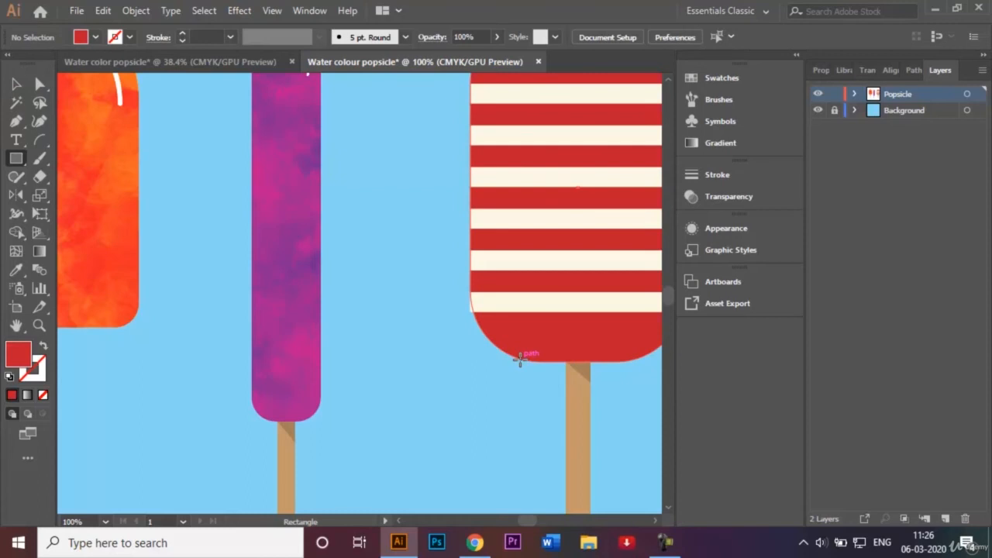
{"action": "left_click_drag", "start_coordinate": [518, 354], "coordinate": [527, 424]}
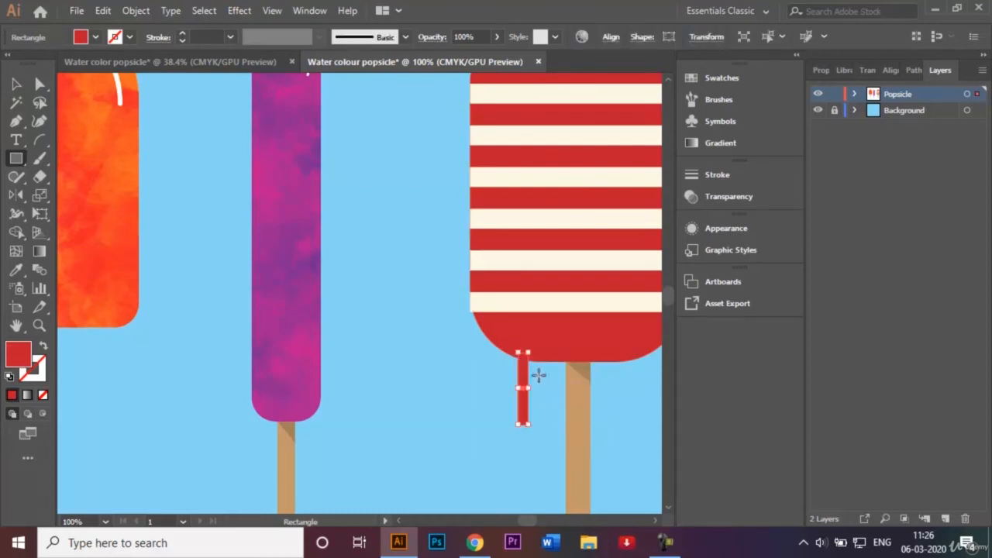
{"action": "left_click_drag", "start_coordinate": [537, 355], "coordinate": [547, 400]}
- Unite the two drips with the red popsicle body into a single shape
{"action": "left_click", "coordinate": [17, 84]}
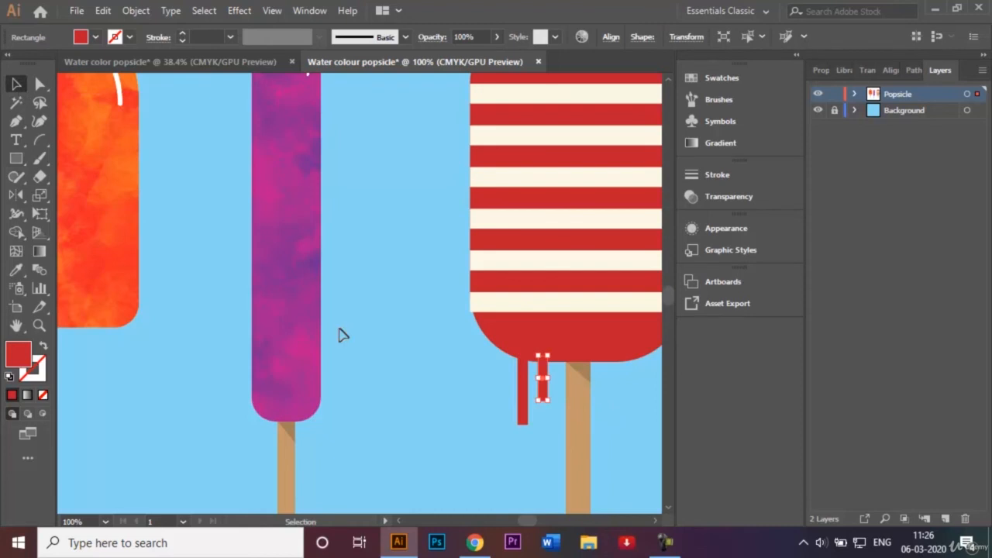
{"action": "left_click", "coordinate": [538, 405]}
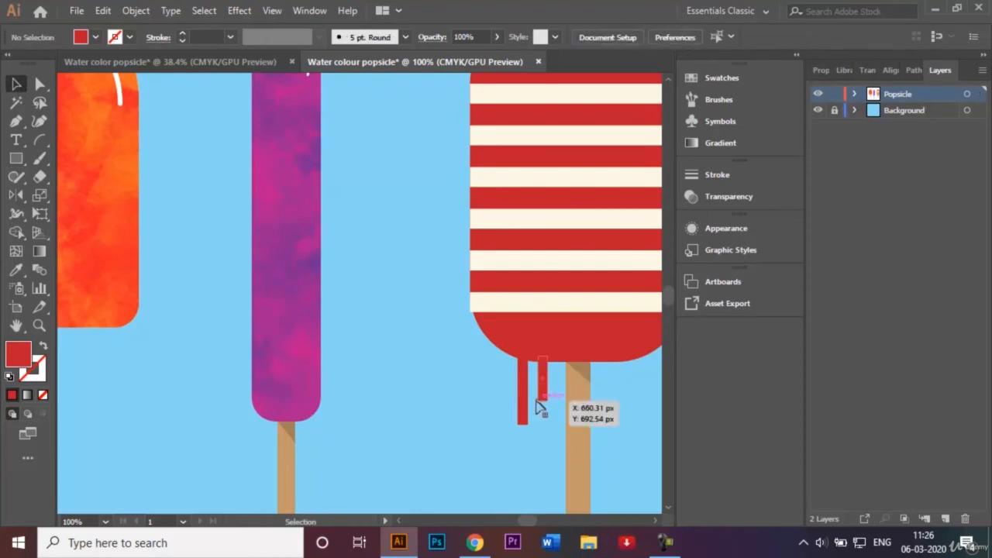
{"action": "left_click", "coordinate": [564, 338]}
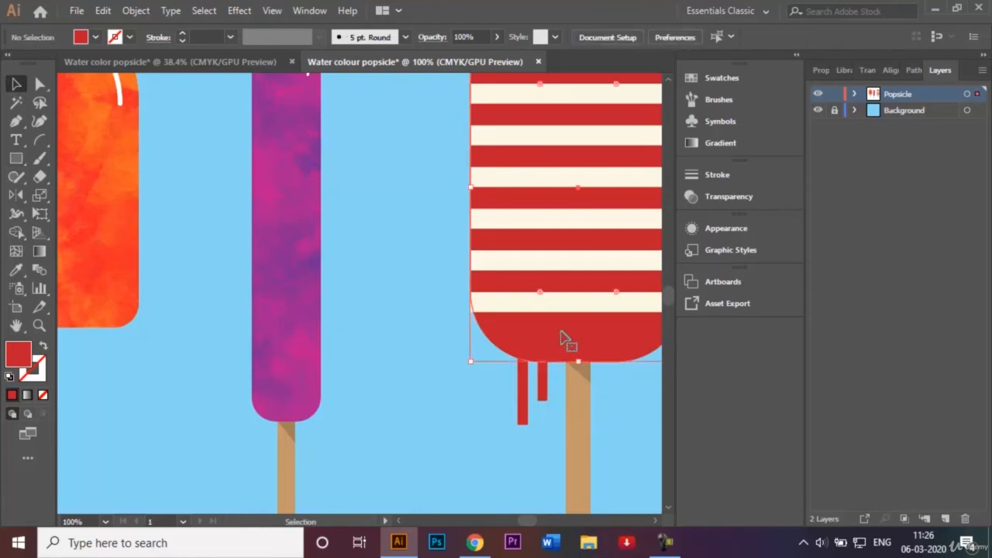
{"action": "left_click", "coordinate": [542, 385], "text": "shift"}
{"action": "left_click", "coordinate": [523, 385], "text": "shift"}
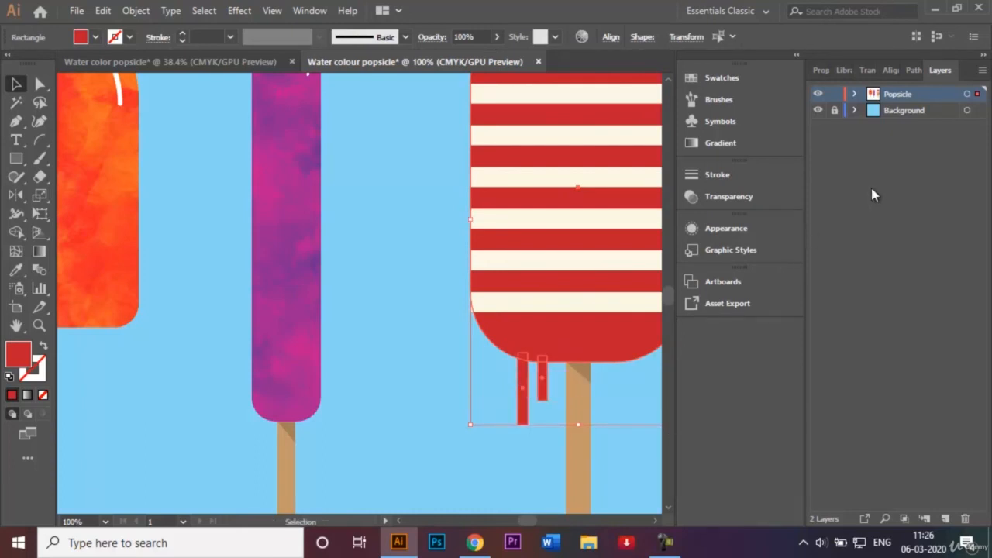
{"action": "left_click", "coordinate": [914, 70]}
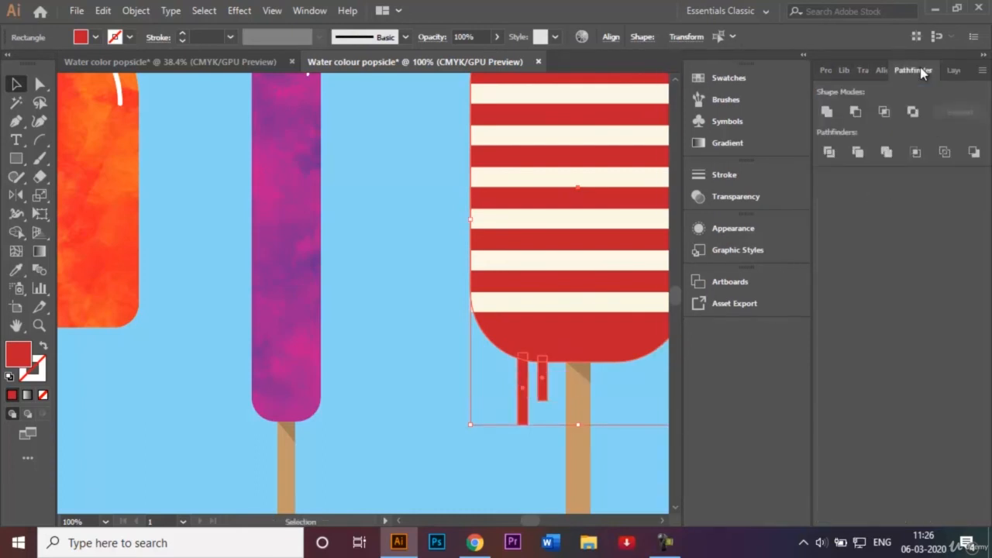
{"action": "left_click", "coordinate": [827, 112]}
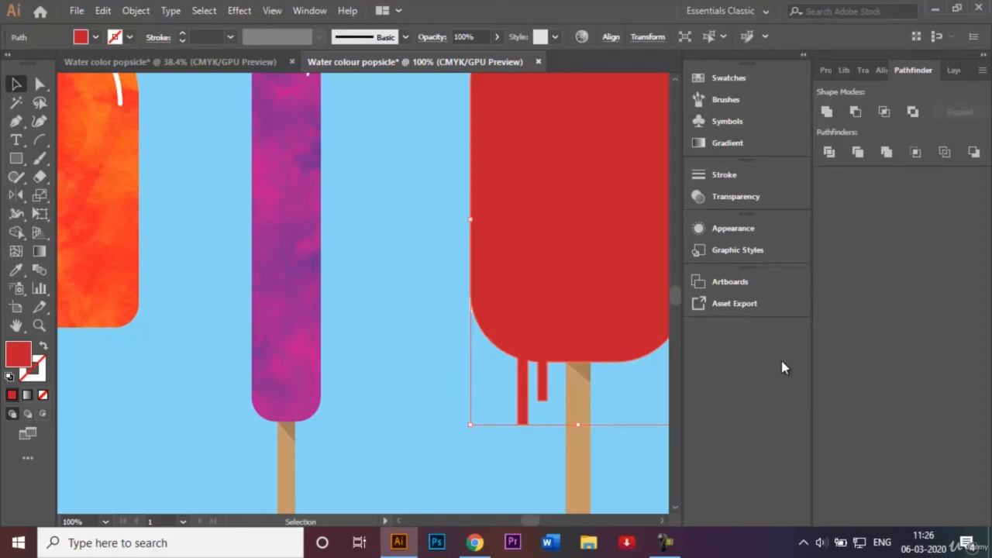
- Send the merged red shape to the back, behind the cream stripes and stick
{"action": "right_click", "coordinate": [564, 253]}
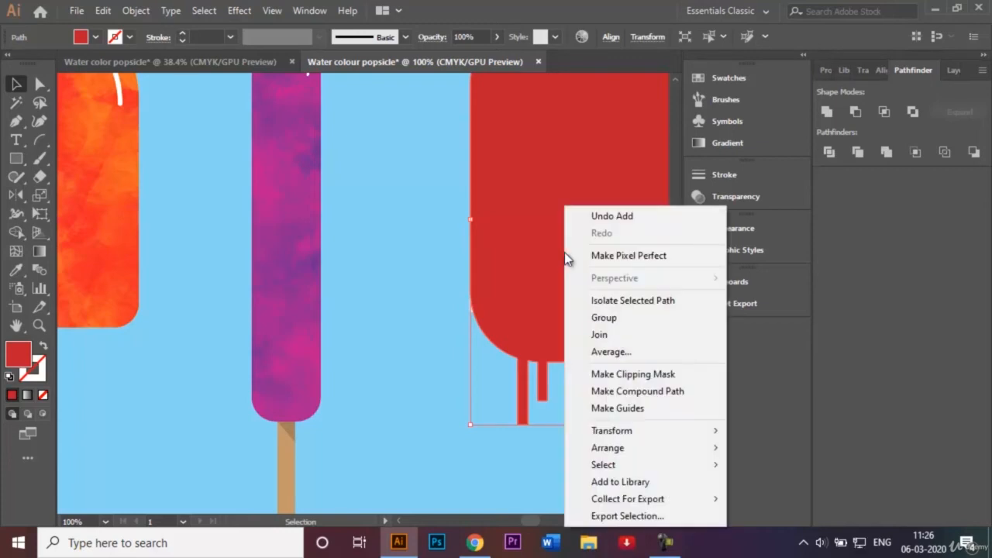
{"action": "mouse_move", "coordinate": [696, 451]}
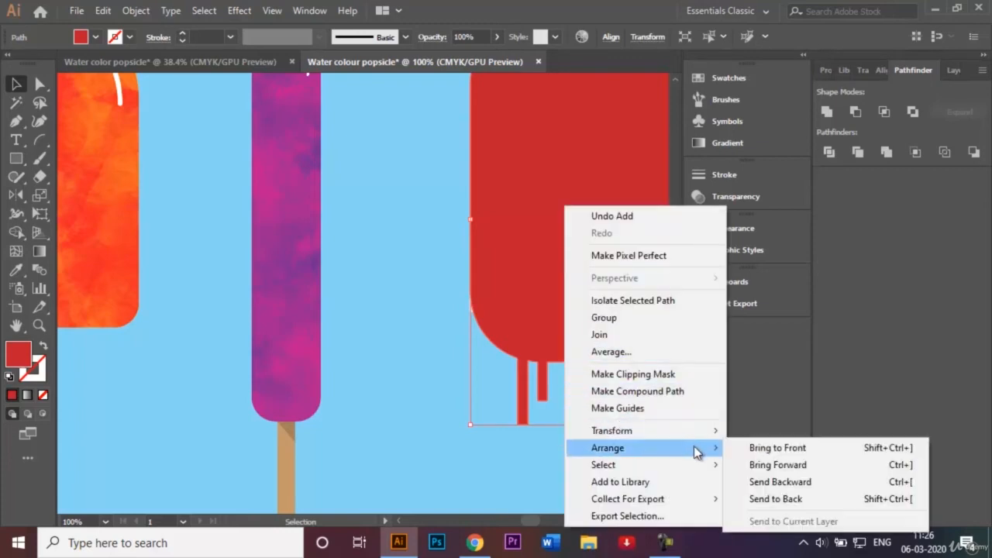
{"action": "left_click", "coordinate": [790, 501]}
{"action": "left_click", "coordinate": [418, 197]}
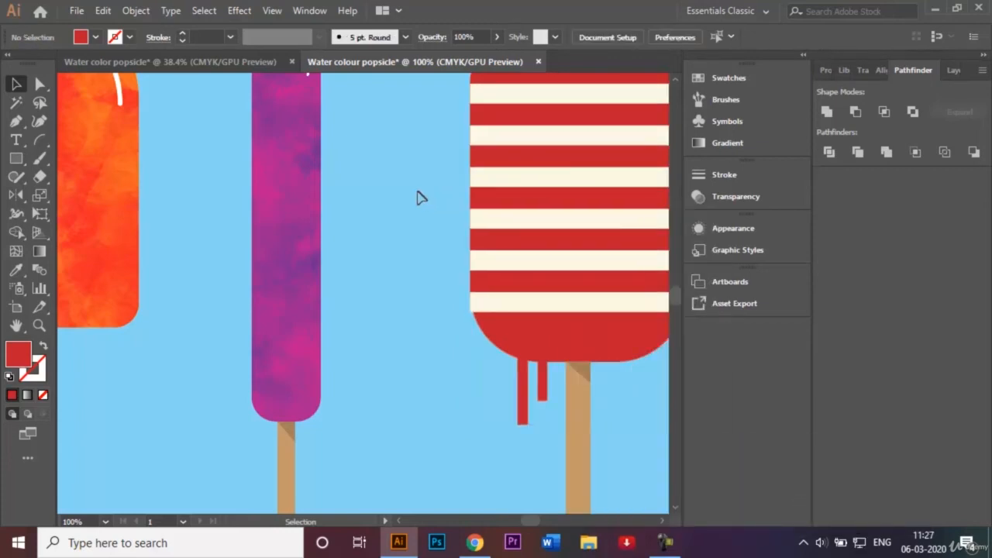
{"action": "left_click", "coordinate": [952, 71]}
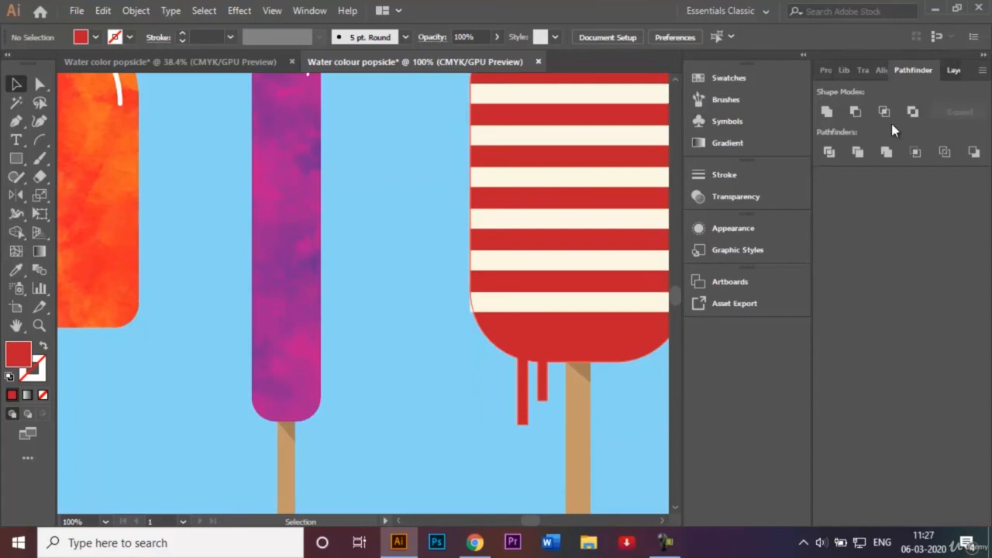
- Round the lower ends of both drips to a corner radius of about 4 px
{"action": "left_click", "coordinate": [521, 419]}
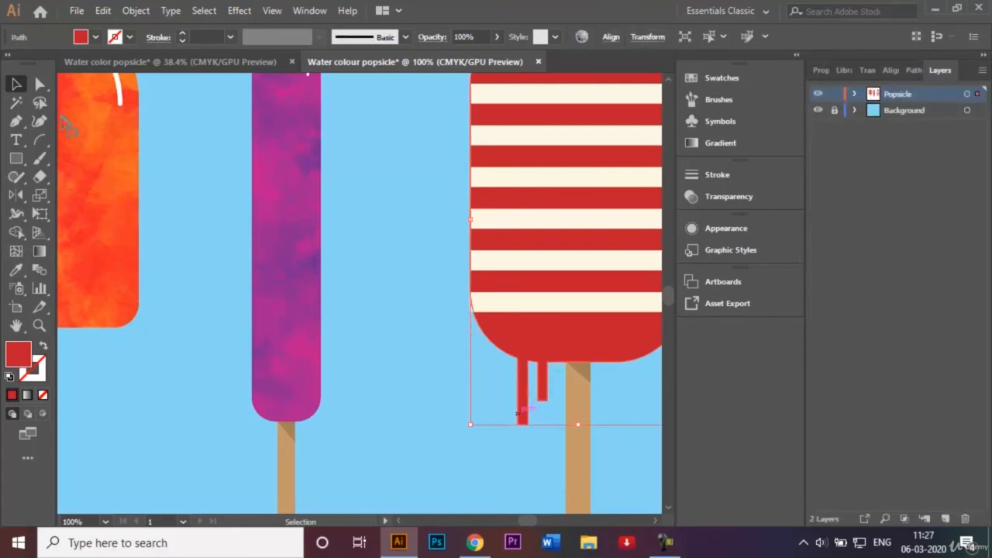
{"action": "left_click", "coordinate": [40, 84]}
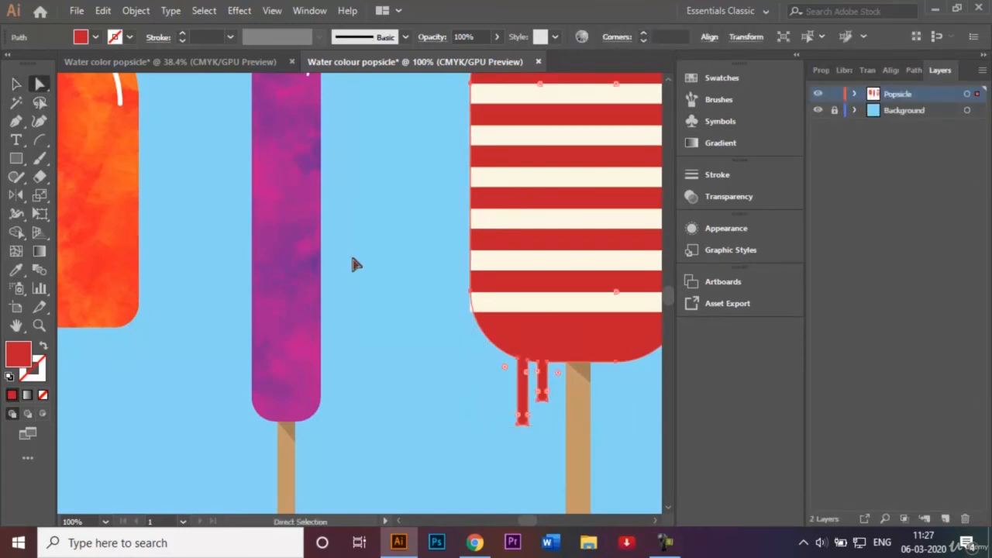
{"action": "left_click", "coordinate": [521, 430]}
{"action": "left_click_drag", "start_coordinate": [512, 431], "coordinate": [546, 368]}
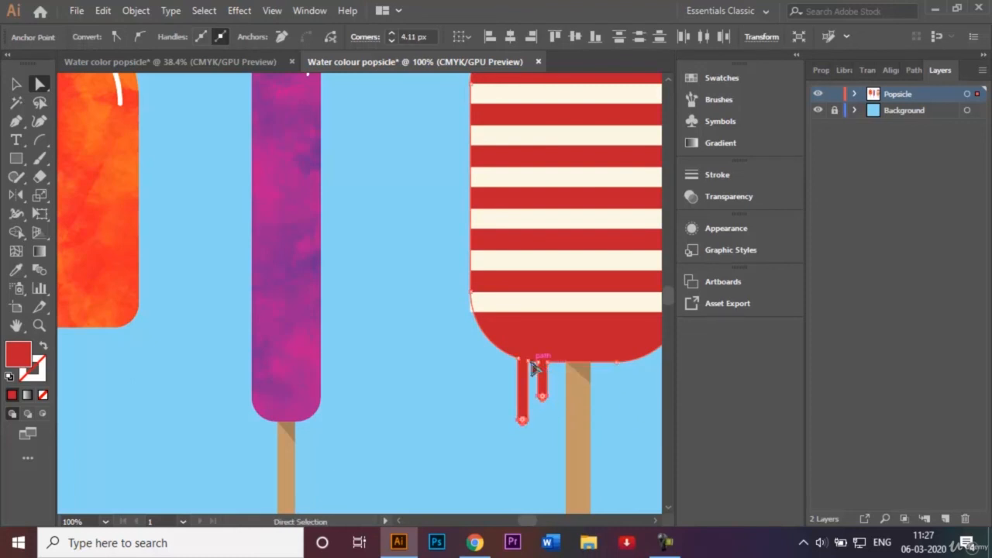
- Round the corners where the drips join the lower edge of the red body
{"action": "left_click", "coordinate": [518, 358]}
{"action": "left_click", "coordinate": [538, 362], "text": "shift"}
{"action": "left_click_drag", "start_coordinate": [599, 442], "coordinate": [10, 37]}
{"action": "left_click", "coordinate": [16, 84]}
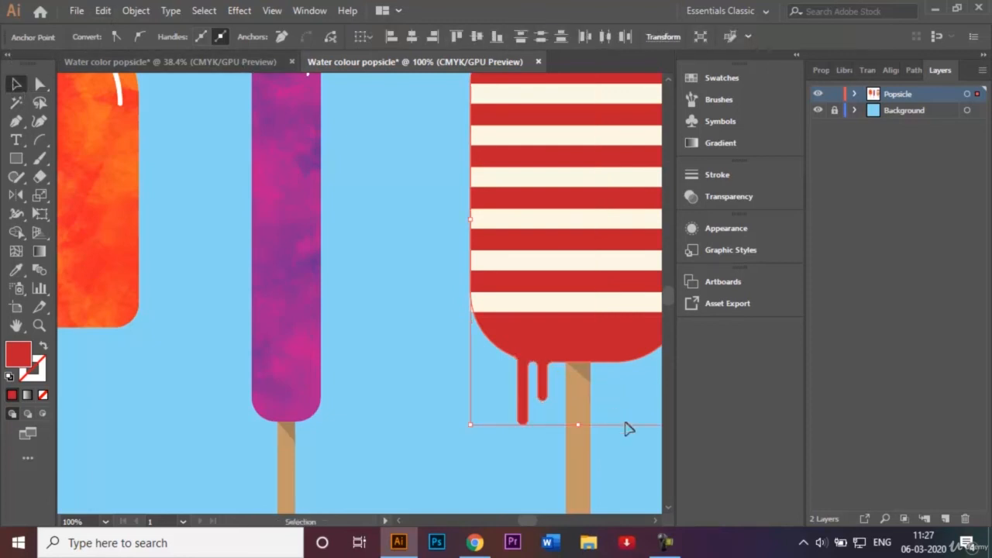
{"action": "left_click", "coordinate": [630, 457]}
- Open Water colour texture 3.jpg and copy the image into the Water colour popsicle document
{"action": "key", "text": "ctrl+0"}
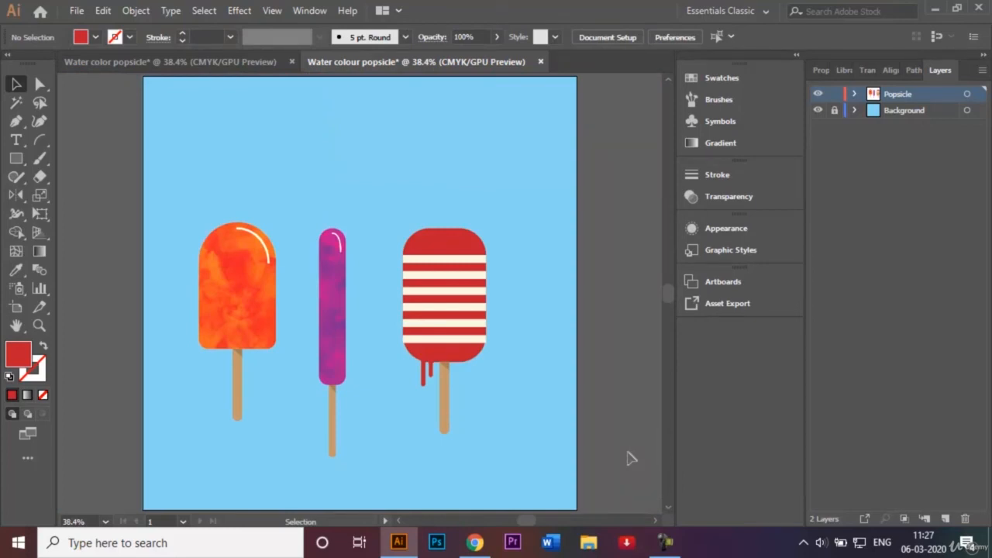
{"action": "key", "text": "ctrl+o"}
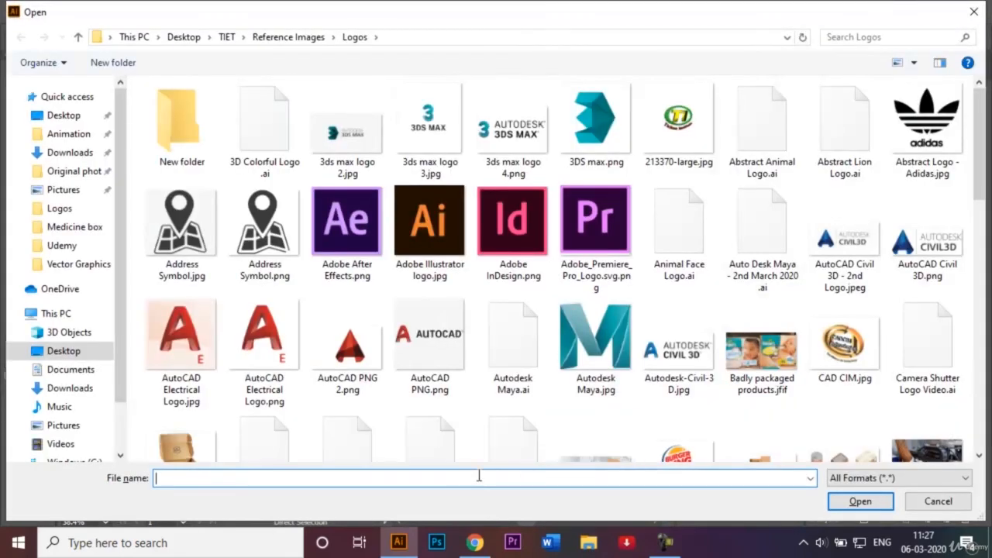
{"action": "type", "text": "Water"}
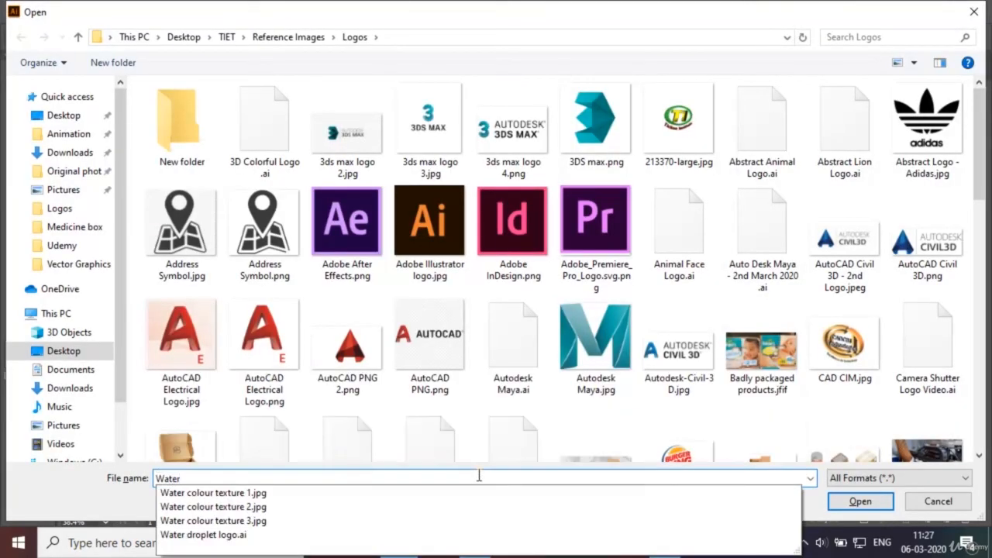
{"action": "left_click", "coordinate": [367, 521]}
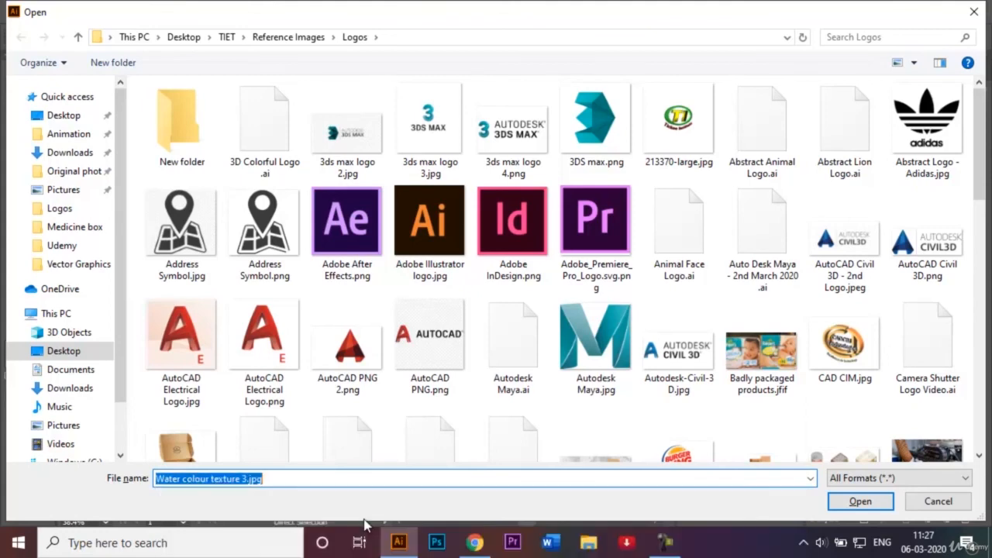
{"action": "left_click", "coordinate": [859, 502]}
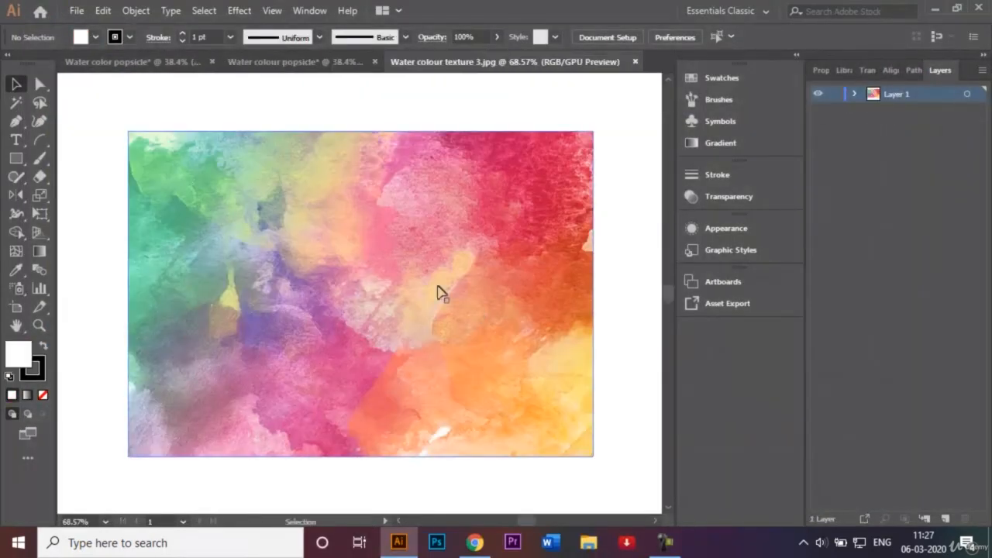
{"action": "left_click_drag", "start_coordinate": [411, 287], "coordinate": [451, 301]}
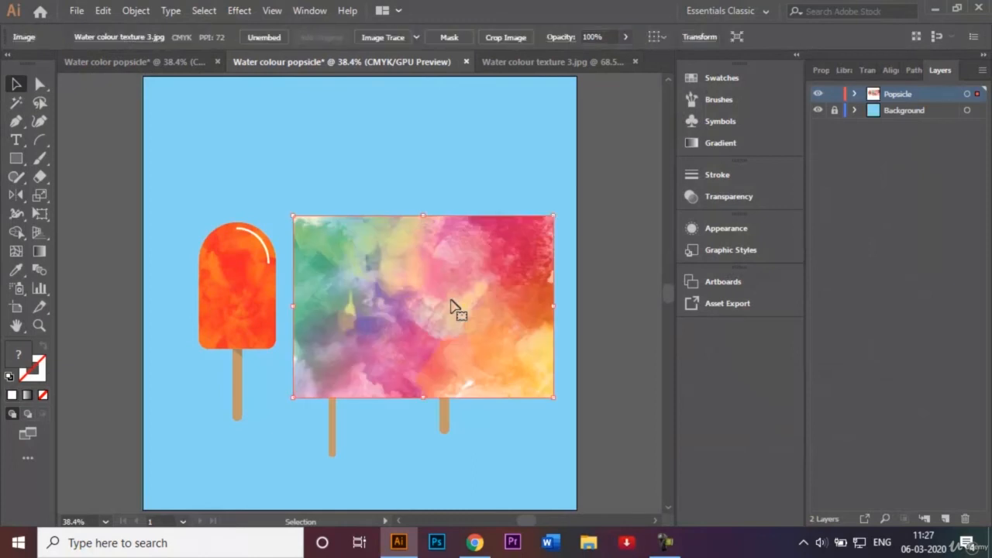
- Move the texture image upward so the lower part of the striped popsicle is uncovered
{"action": "right_click", "coordinate": [451, 302]}
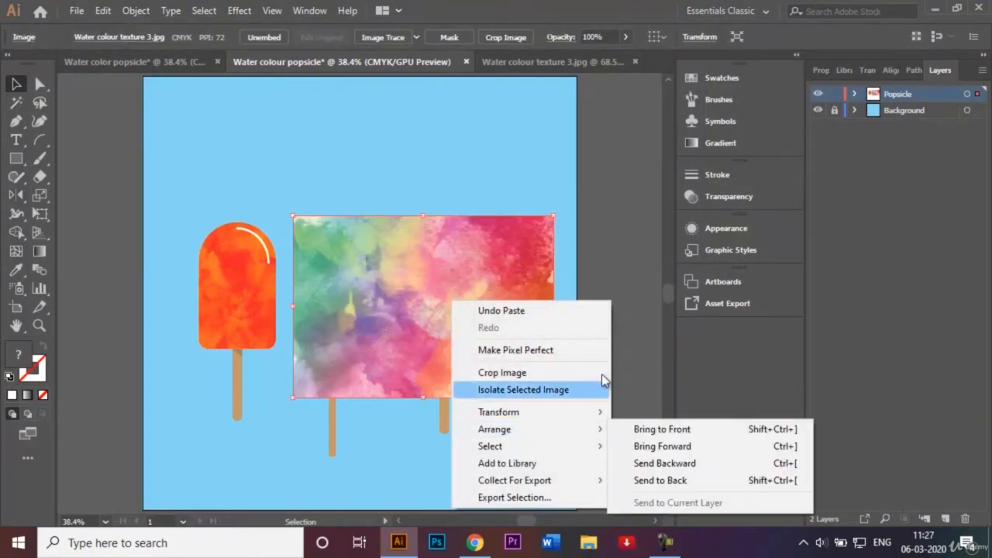
{"action": "left_click", "coordinate": [620, 256]}
{"action": "left_click_drag", "start_coordinate": [504, 247], "coordinate": [504, 113]}
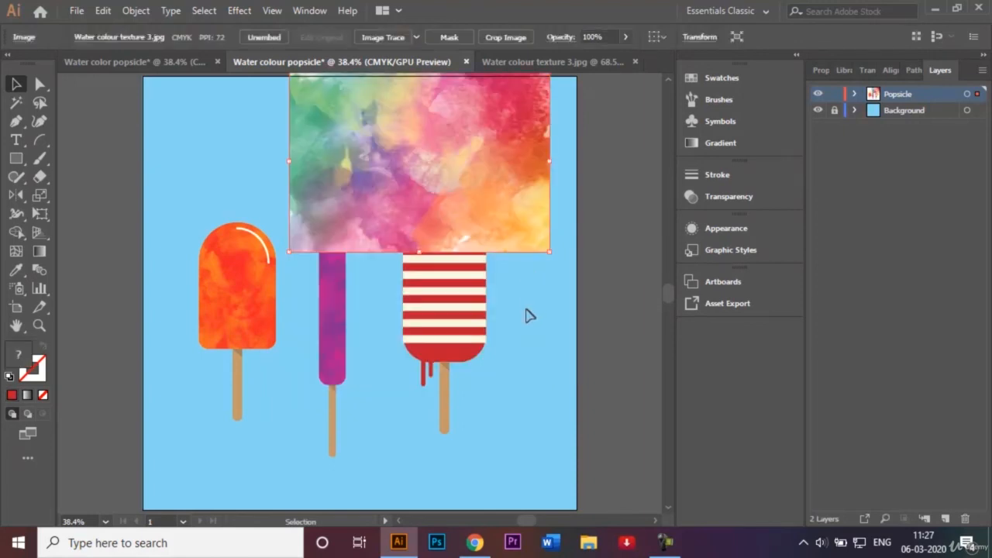
- Duplicate the red body with drips in place and bring the copy to the front
{"action": "left_click", "coordinate": [477, 357]}
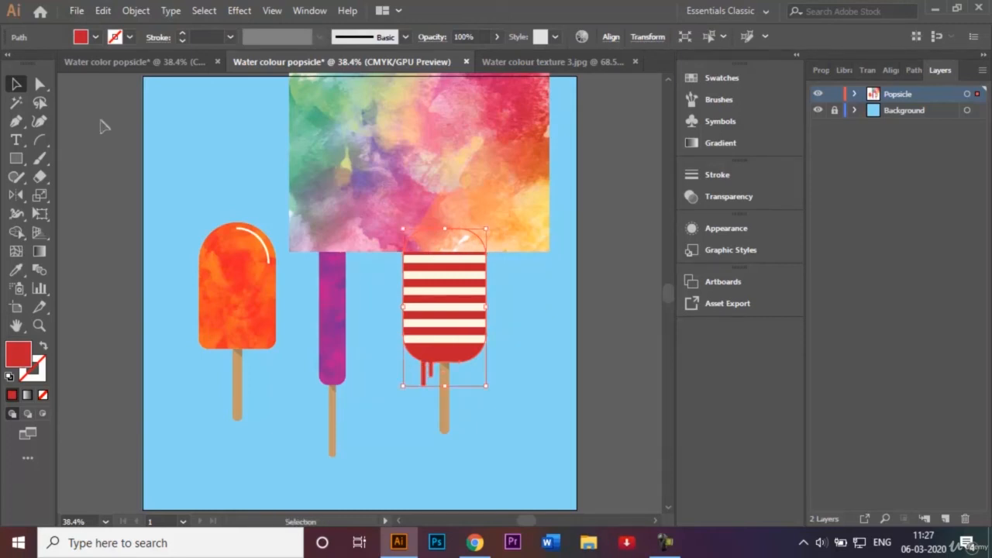
{"action": "right_click", "coordinate": [469, 357]}
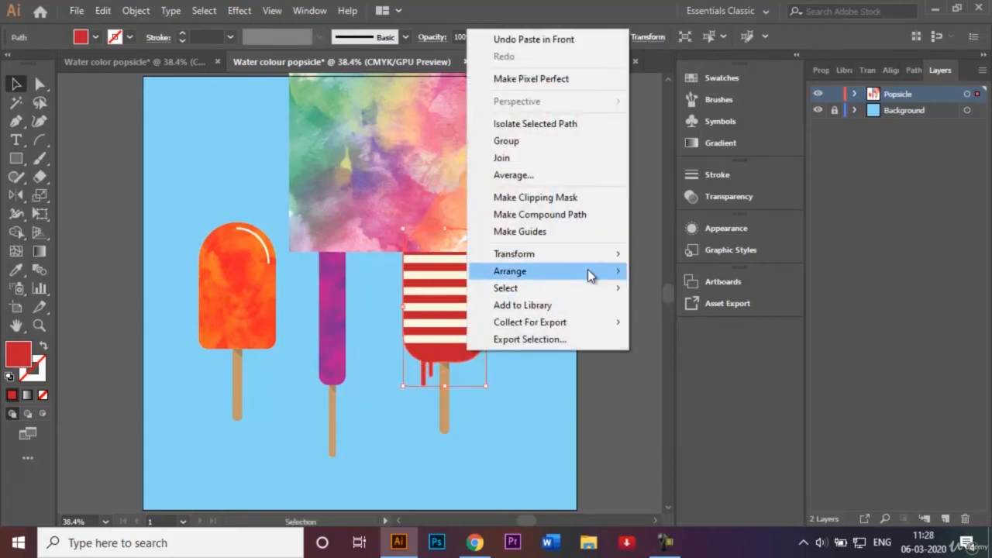
{"action": "mouse_move", "coordinate": [587, 270]}
{"action": "left_click", "coordinate": [692, 273]}
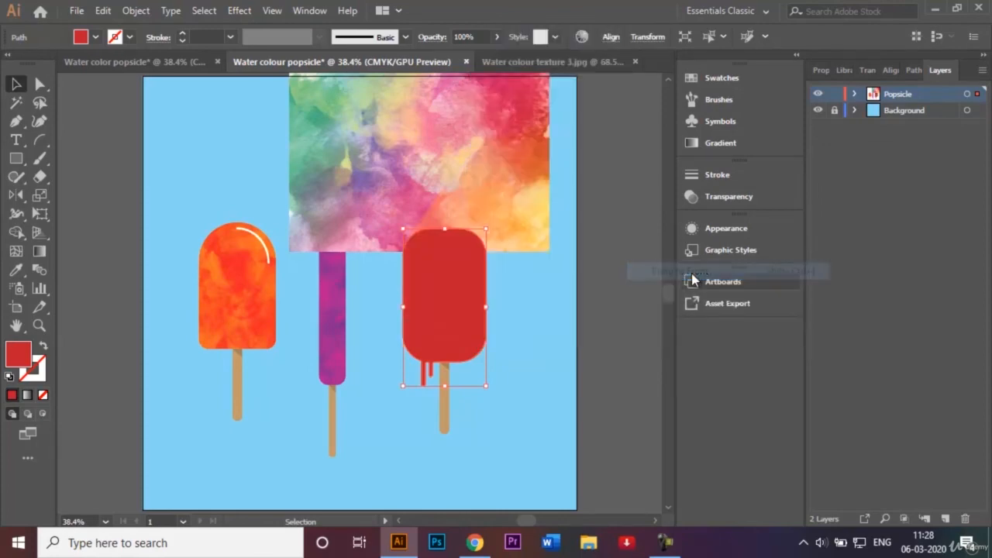
{"action": "left_click", "coordinate": [554, 284]}
- Position the texture image behind the red body copy and clip the image to that shape with a clipping mask
{"action": "left_click_drag", "start_coordinate": [504, 186], "coordinate": [526, 328]}
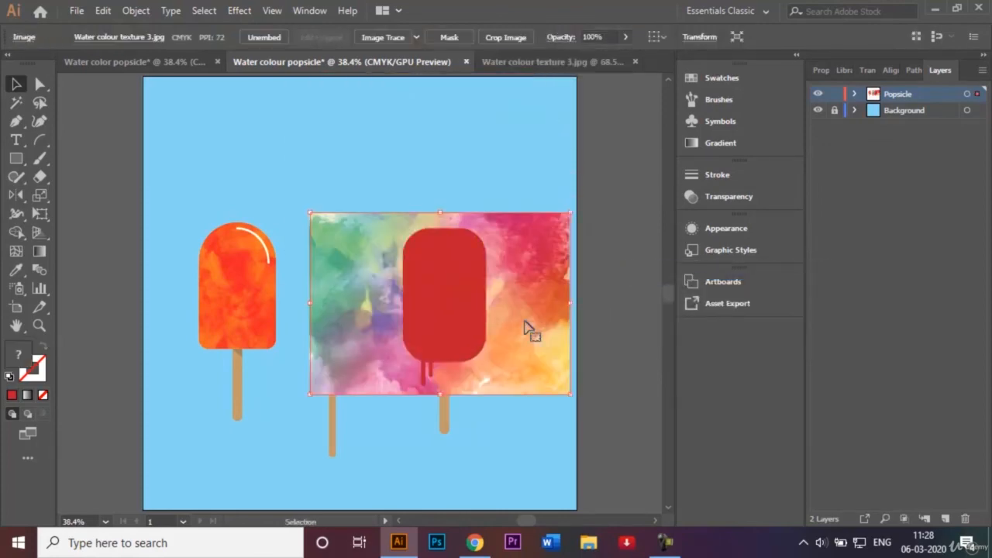
{"action": "left_click", "coordinate": [459, 309], "text": "shift"}
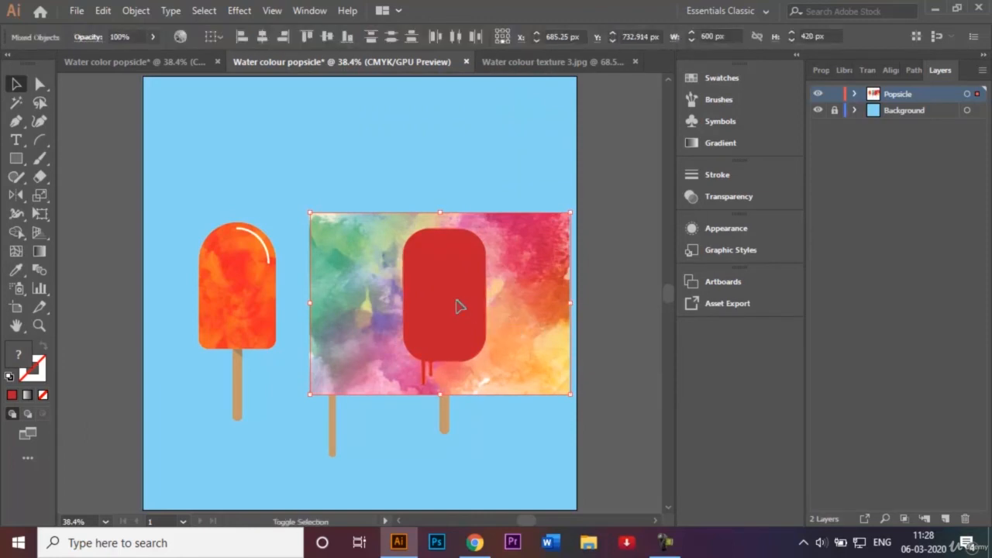
{"action": "right_click", "coordinate": [521, 276]}
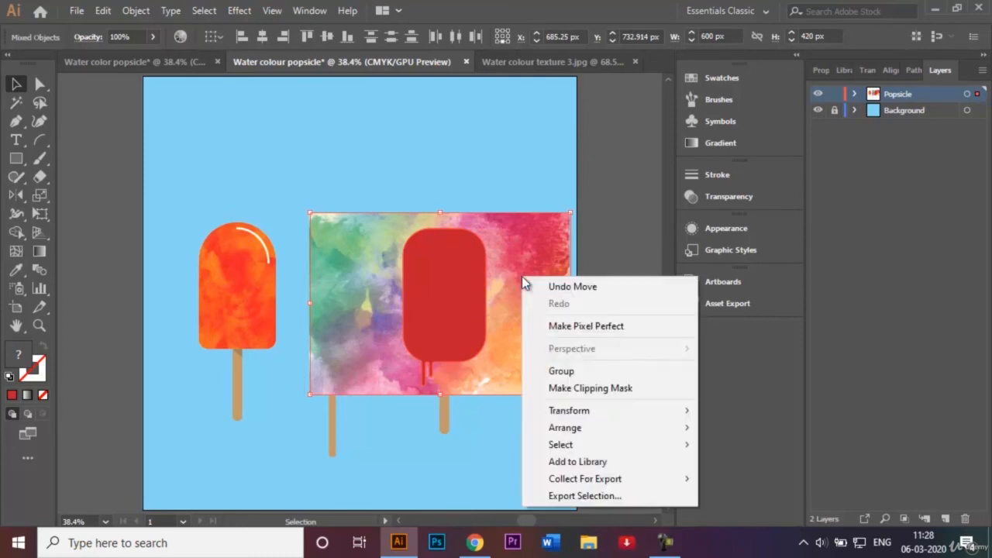
{"action": "left_click", "coordinate": [612, 388]}
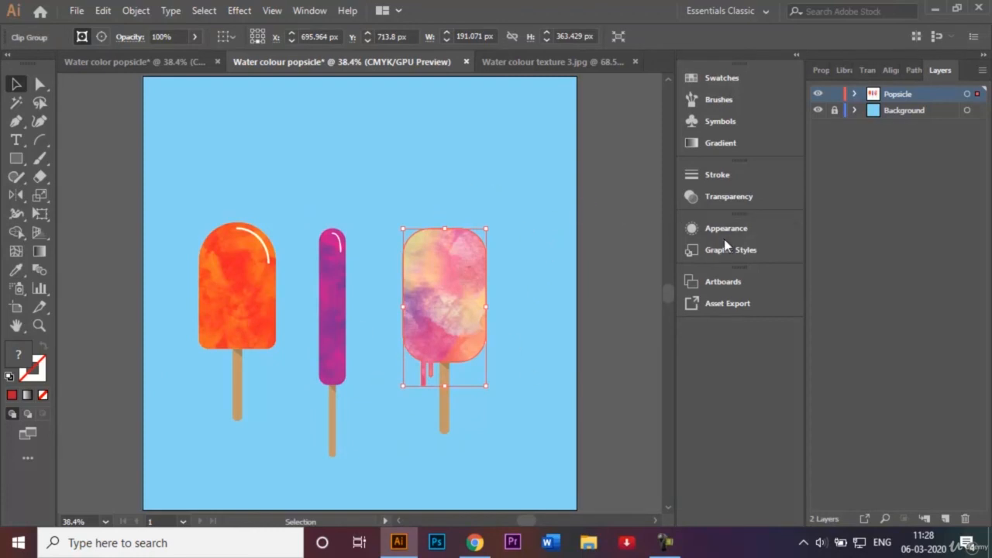
- Set the blending mode of the clipped texture on the striped popsicle to Screen and deselect it
{"action": "left_click", "coordinate": [750, 198]}
{"action": "left_click", "coordinate": [557, 195]}
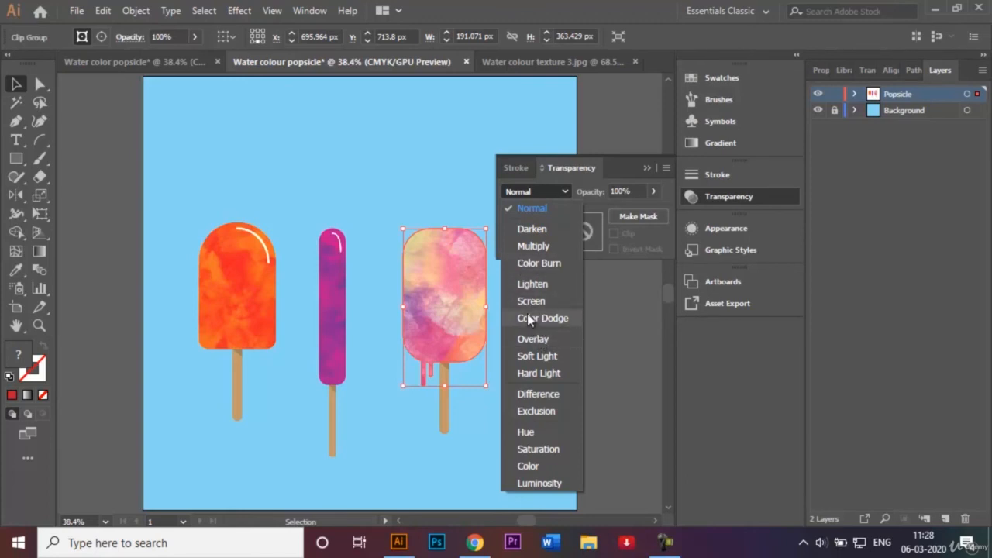
{"action": "left_click", "coordinate": [531, 302]}
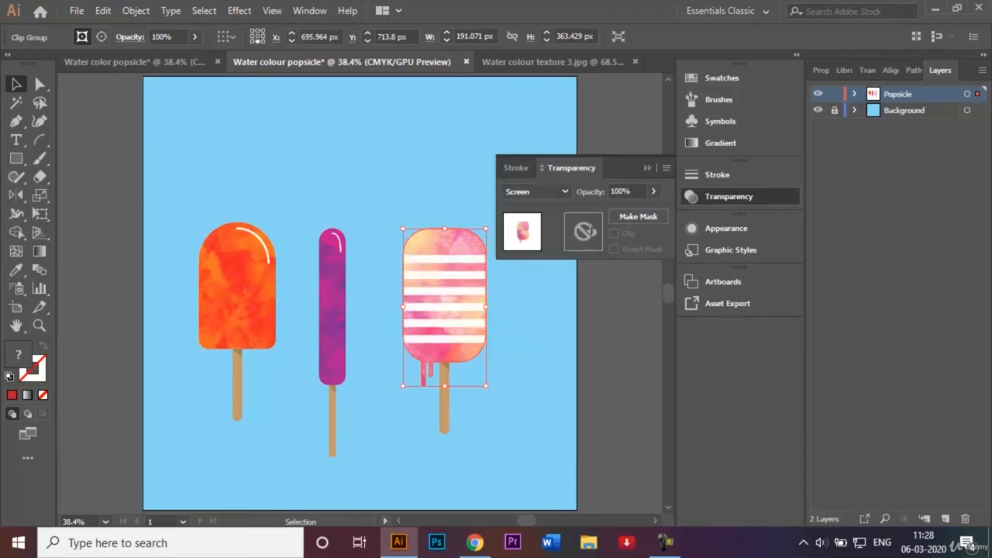
{"action": "left_click", "coordinate": [648, 170]}
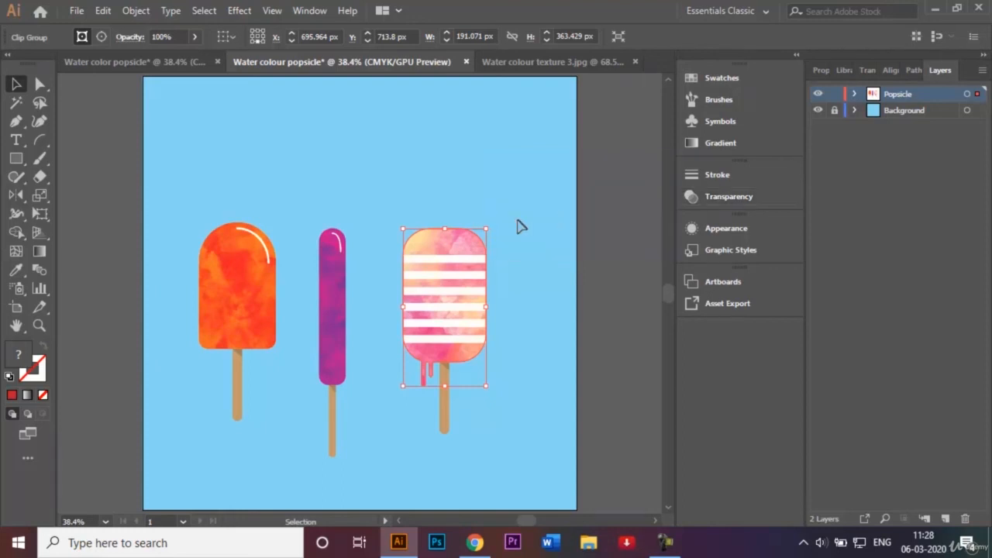
{"action": "left_click", "coordinate": [423, 177]}
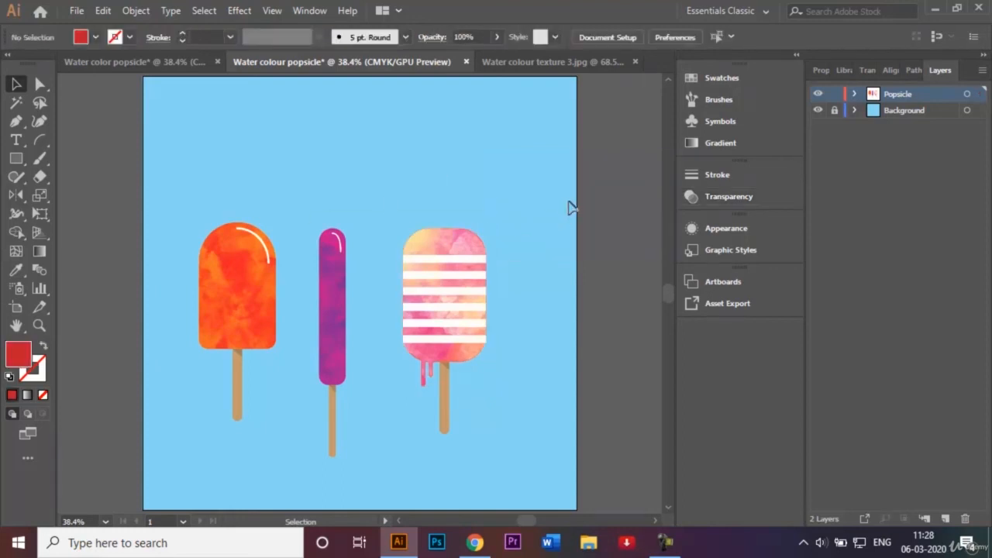
- Enlarge all three popsicles together proportionally to about 965 x 789 px and shift them up and right so they fill the artboard
{"action": "left_click_drag", "start_coordinate": [194, 170], "coordinate": [508, 480]}
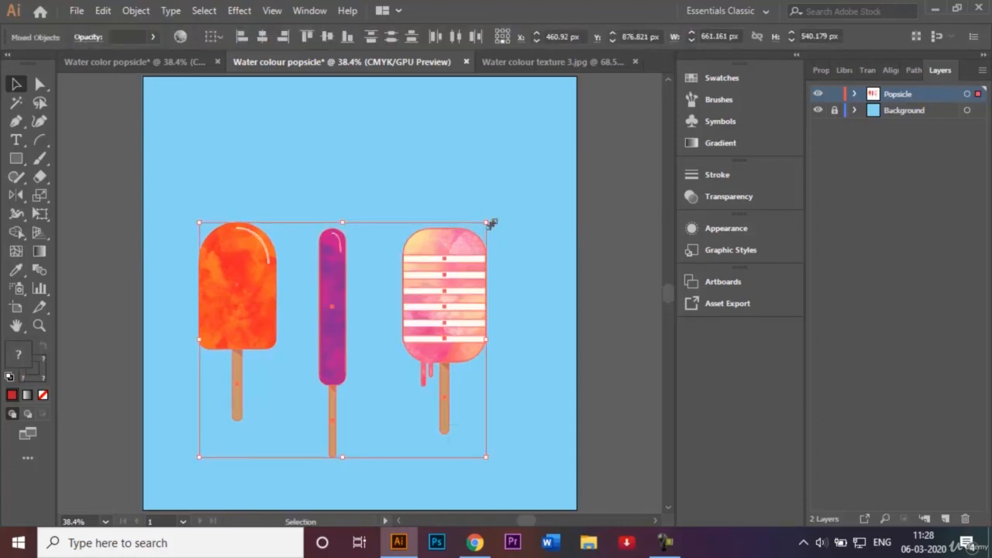
{"action": "left_click_drag", "start_coordinate": [485, 219], "coordinate": [533, 178]}
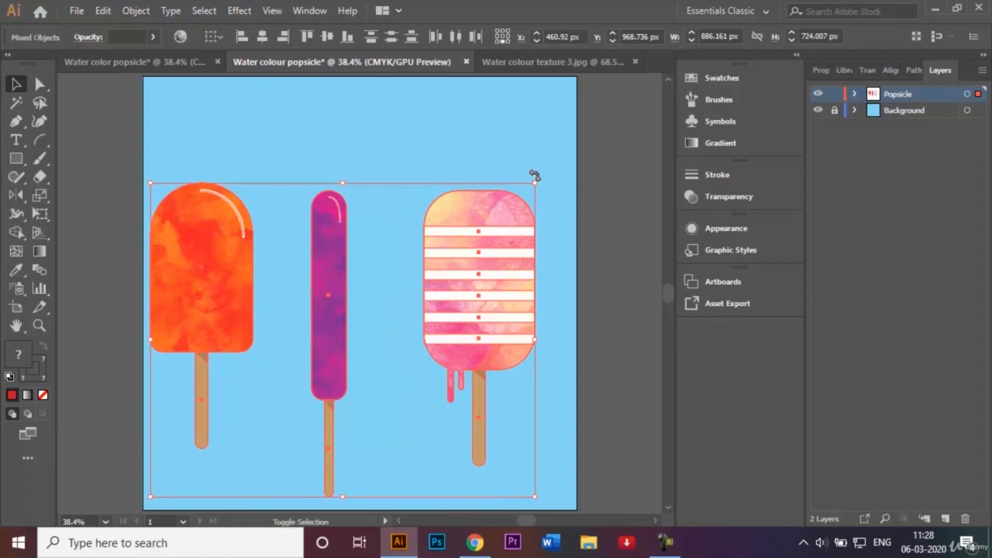
{"action": "key", "text": "shift+Up"}
{"action": "key", "text": "shift+Up"}
{"action": "key", "text": "shift+Up"}
{"action": "key", "text": "shift+Up"}
{"action": "key", "text": "shift+Up"}
{"action": "key", "text": "shift+Up"}
{"action": "key", "text": "shift+Up"}
{"action": "key", "text": "shift+Up"}
{"action": "key", "text": "shift+Right"}
{"action": "key", "text": "shift+Right"}
{"action": "key", "text": "shift+Right"}
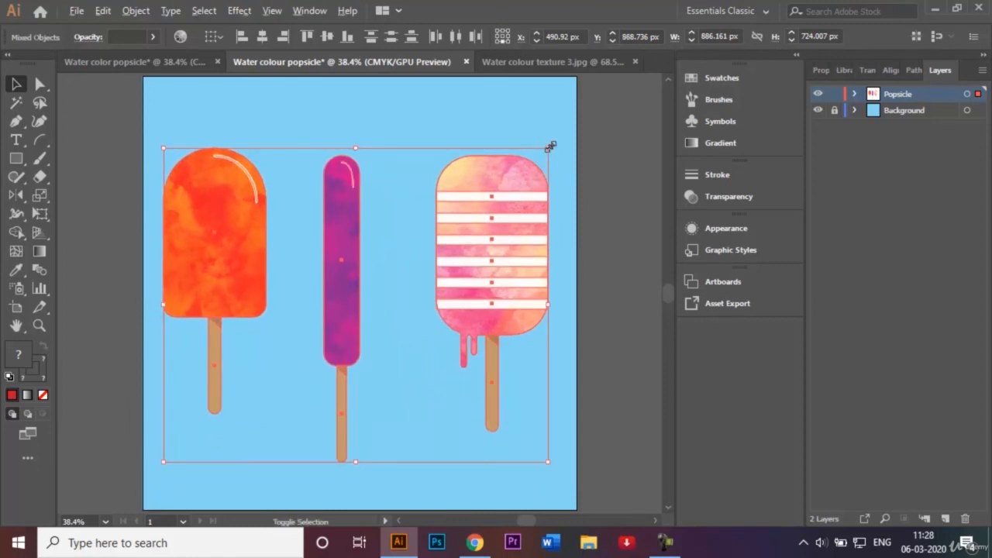
{"action": "left_click_drag", "start_coordinate": [551, 149], "coordinate": [566, 130]}
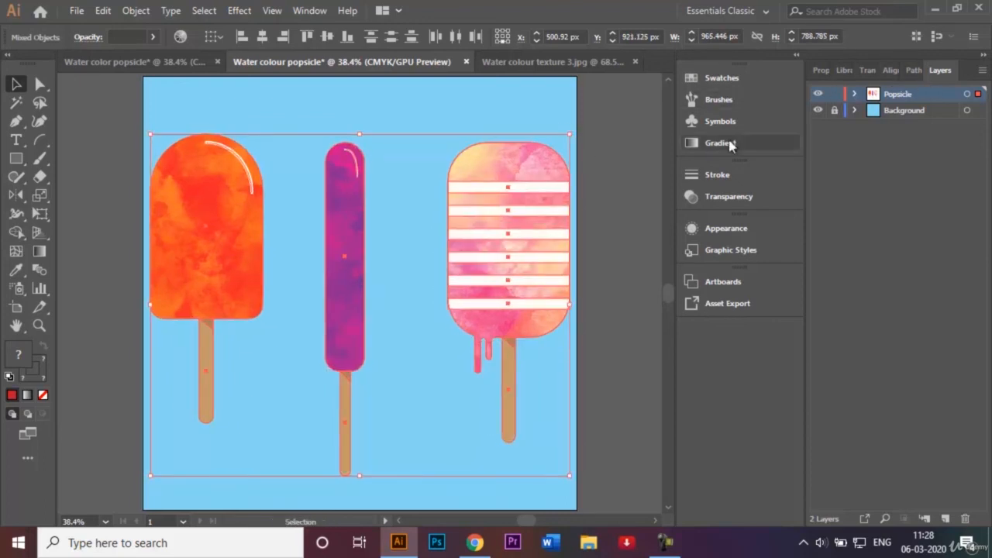
{"action": "left_click", "coordinate": [603, 186]}
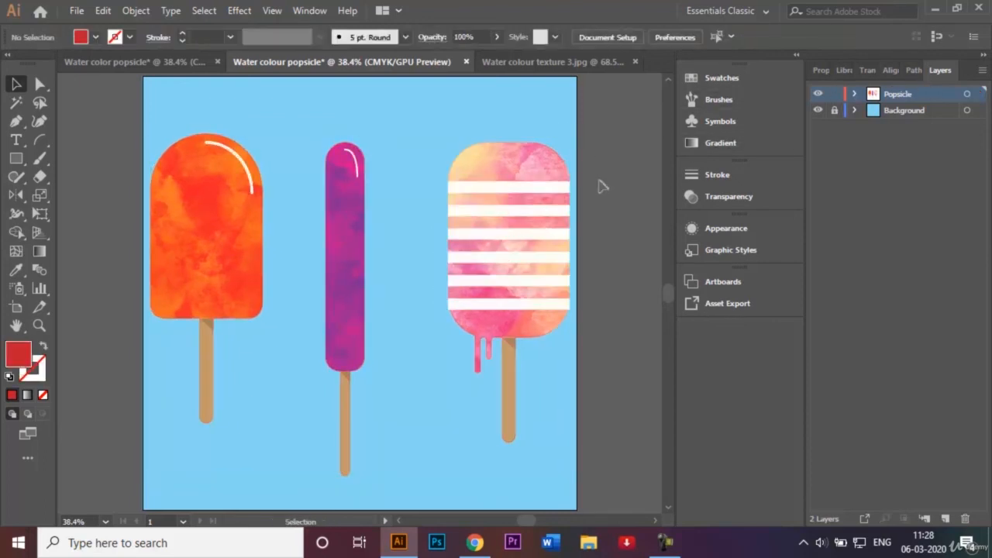
- Close Water colour texture 3.jpg and save the illustration as Water colour popsicle.ai in the Logos folder with the Illustrator CC version
{"action": "left_click", "coordinate": [637, 62]}
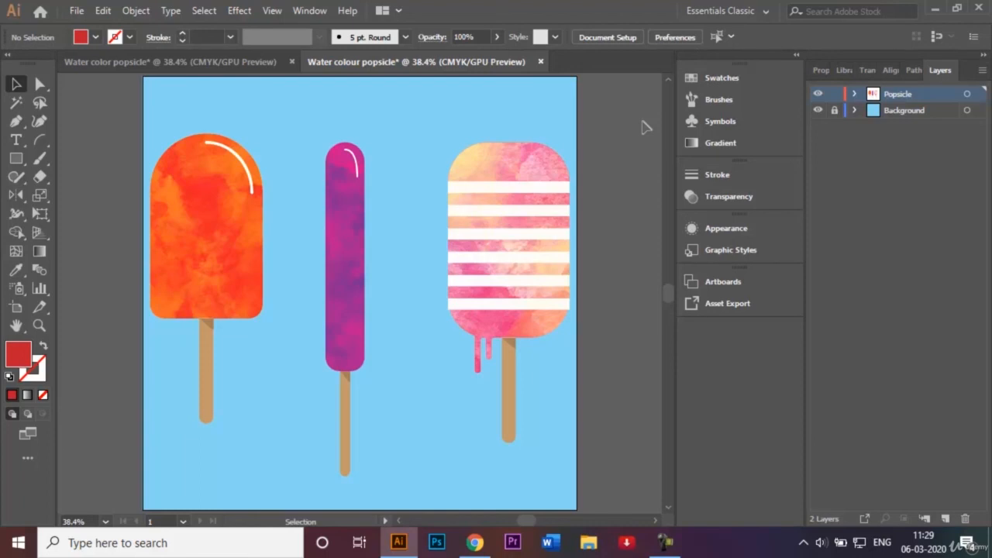
{"action": "left_click", "coordinate": [77, 11]}
{"action": "left_click", "coordinate": [127, 152]}
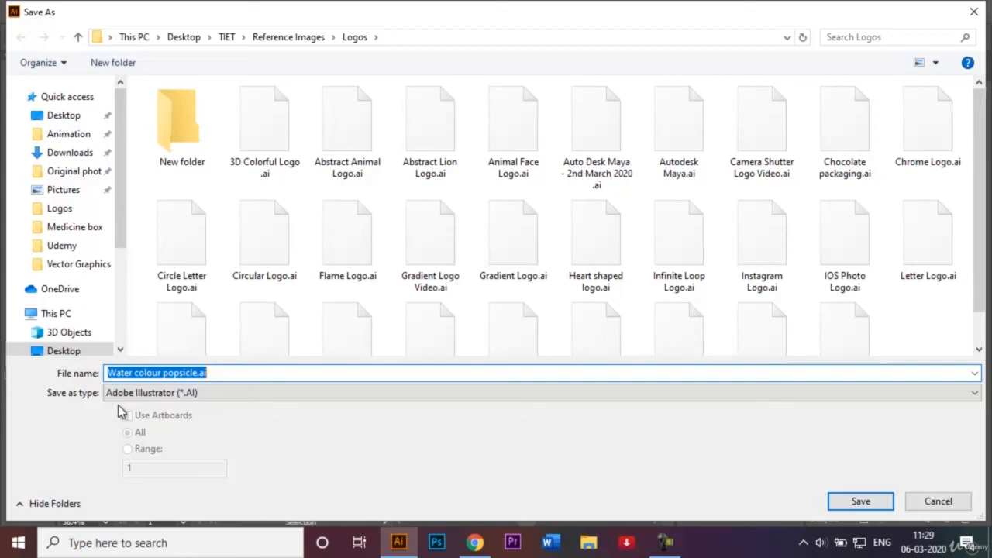
{"action": "left_click", "coordinate": [858, 500]}
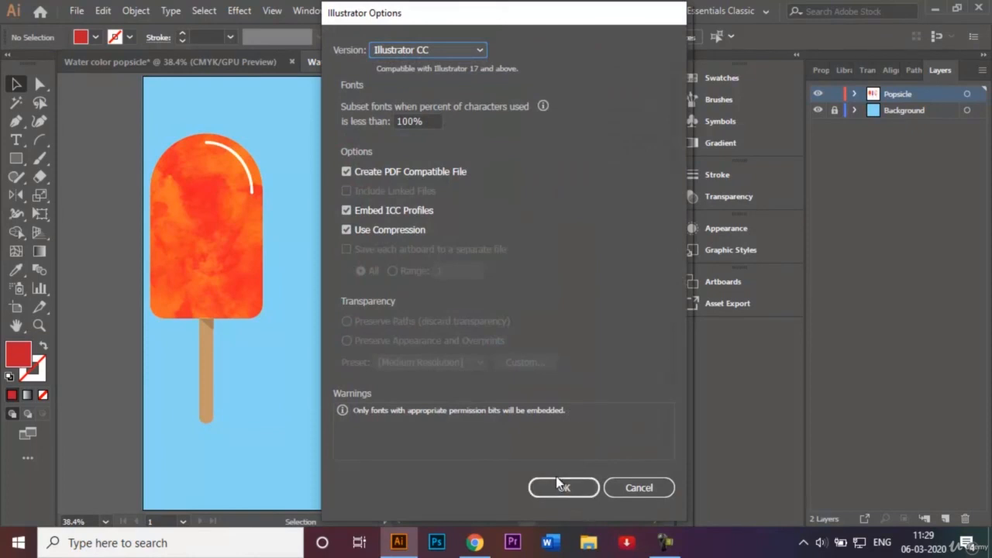
{"action": "left_click", "coordinate": [556, 482]}
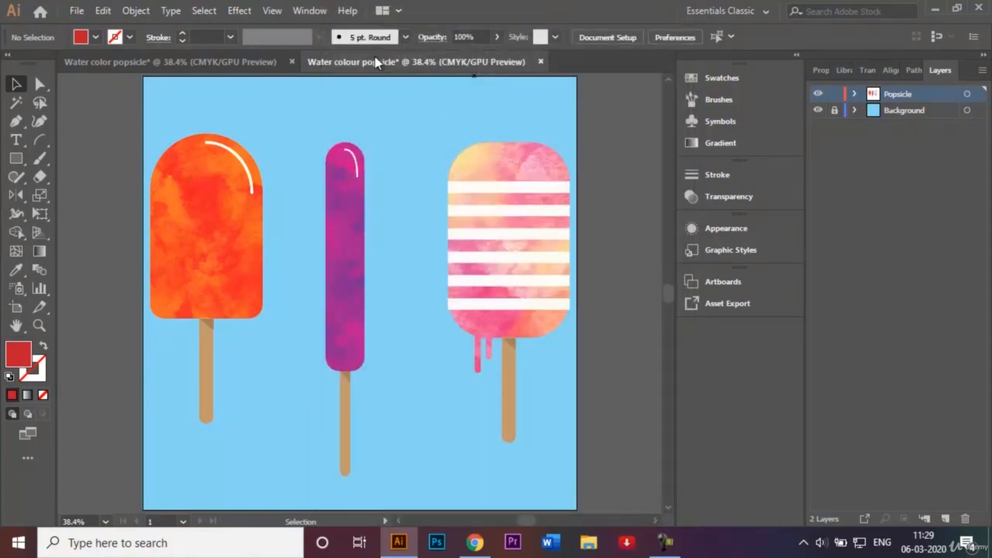
{"action": "key", "text": "ctrl+s"}
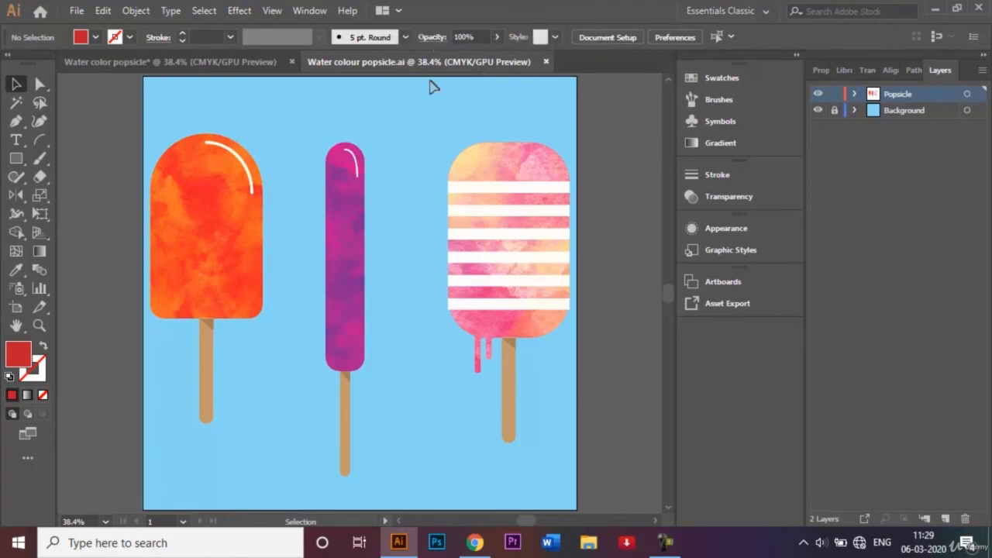